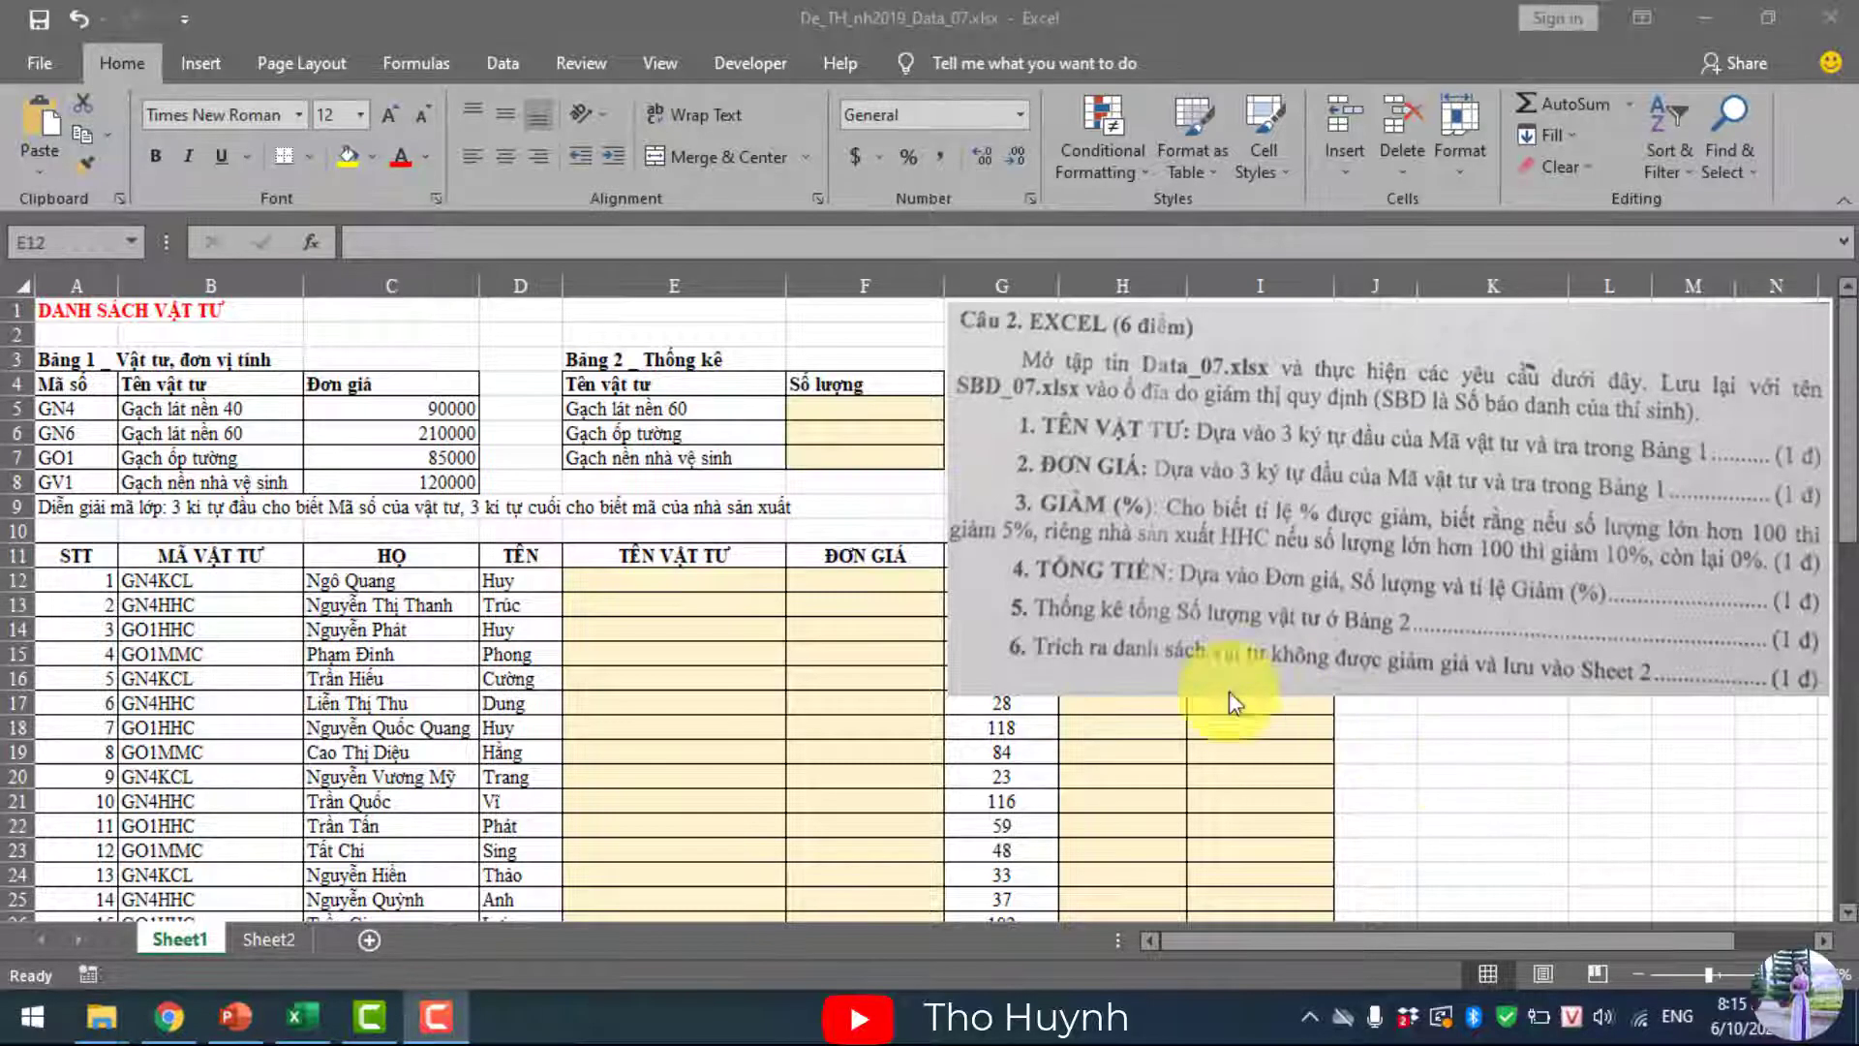
# - Enter =VLOOKUP(LEFT(B12,3),$A$5:$C$8,2,0) in E12 so it returns 'Gạch lát nền 40'
pyautogui.click(724, 580)
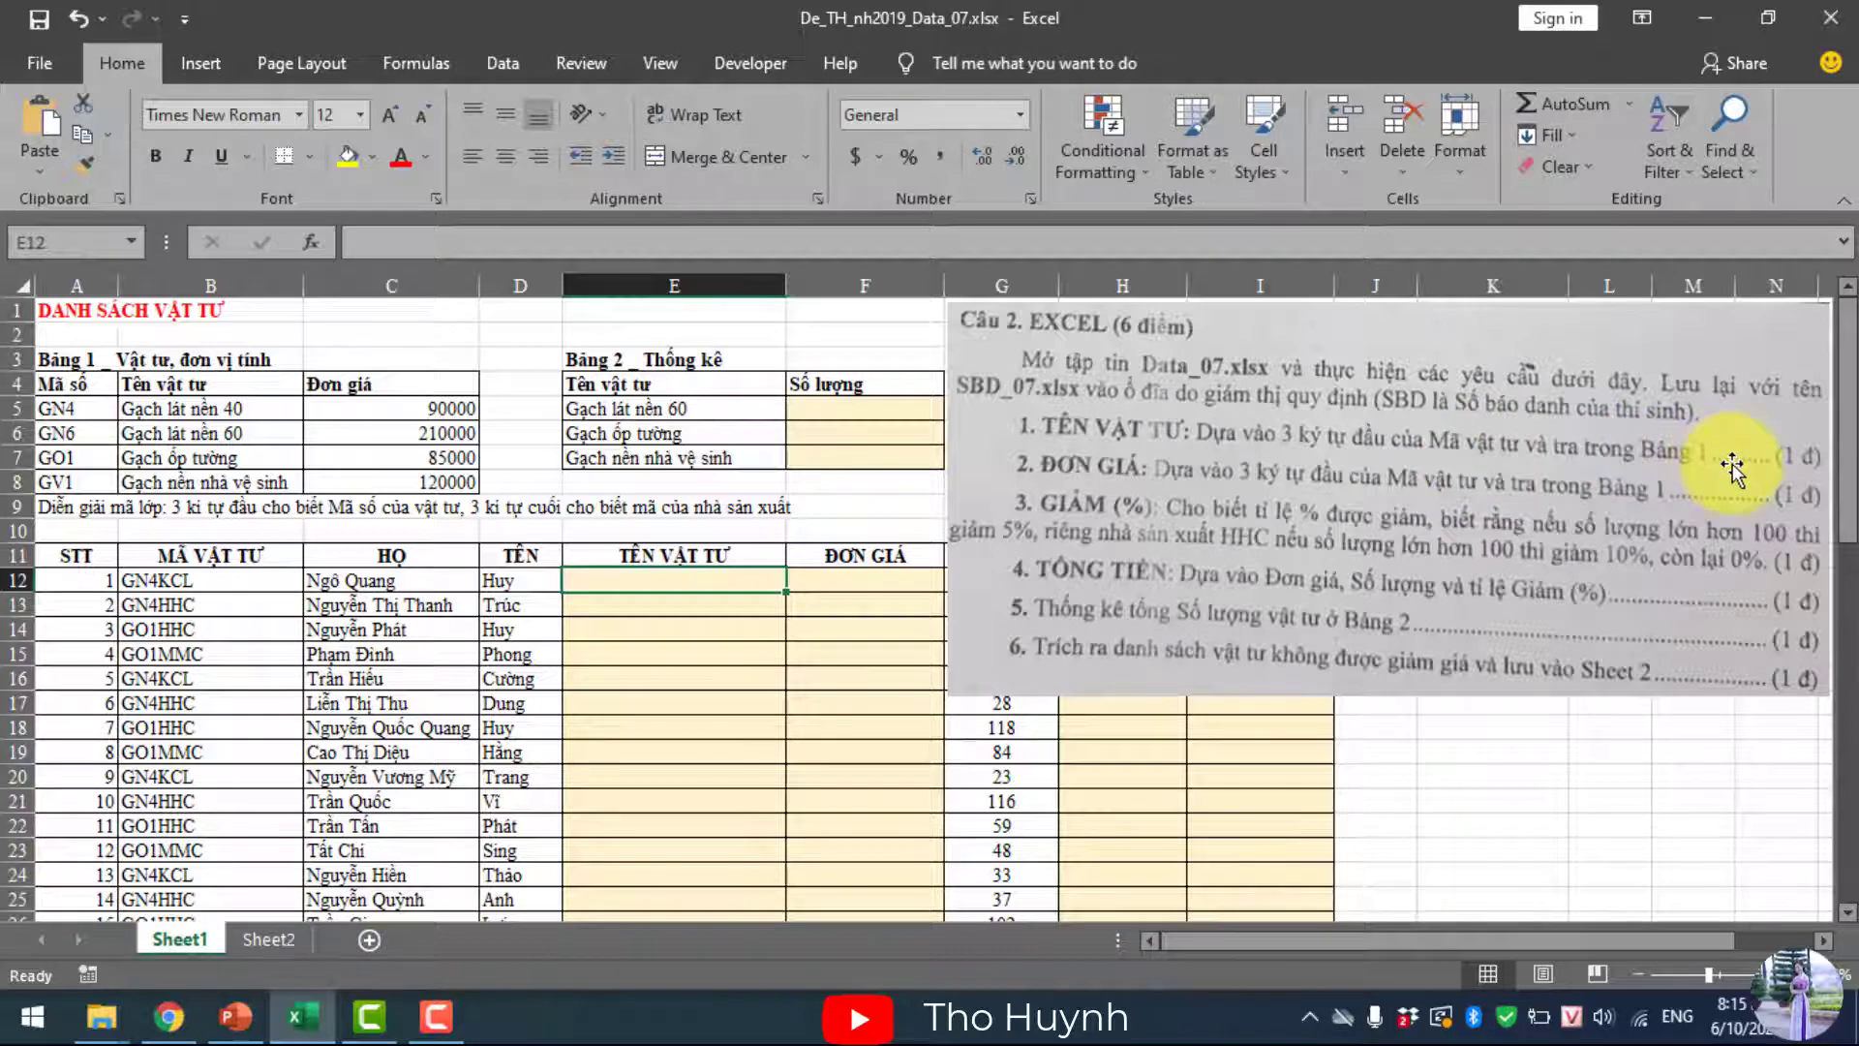
pyautogui.write('=')
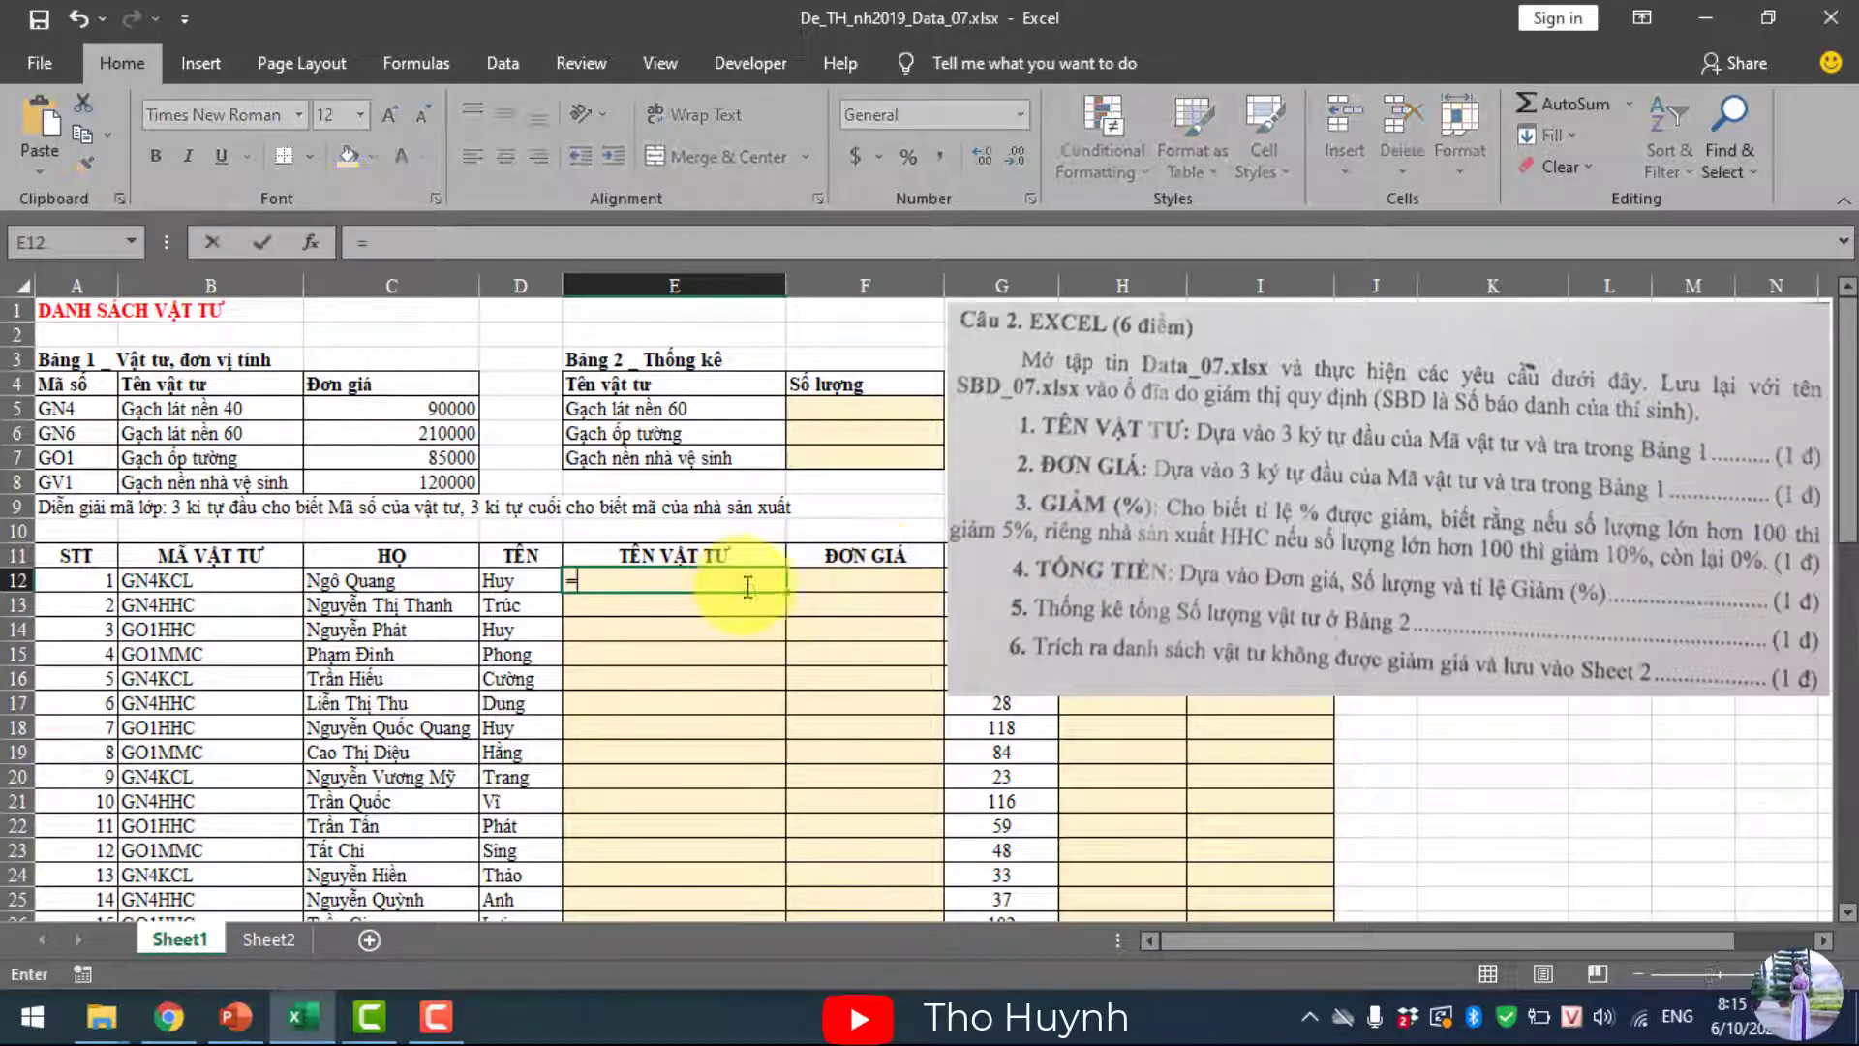
pyautogui.write('vl')
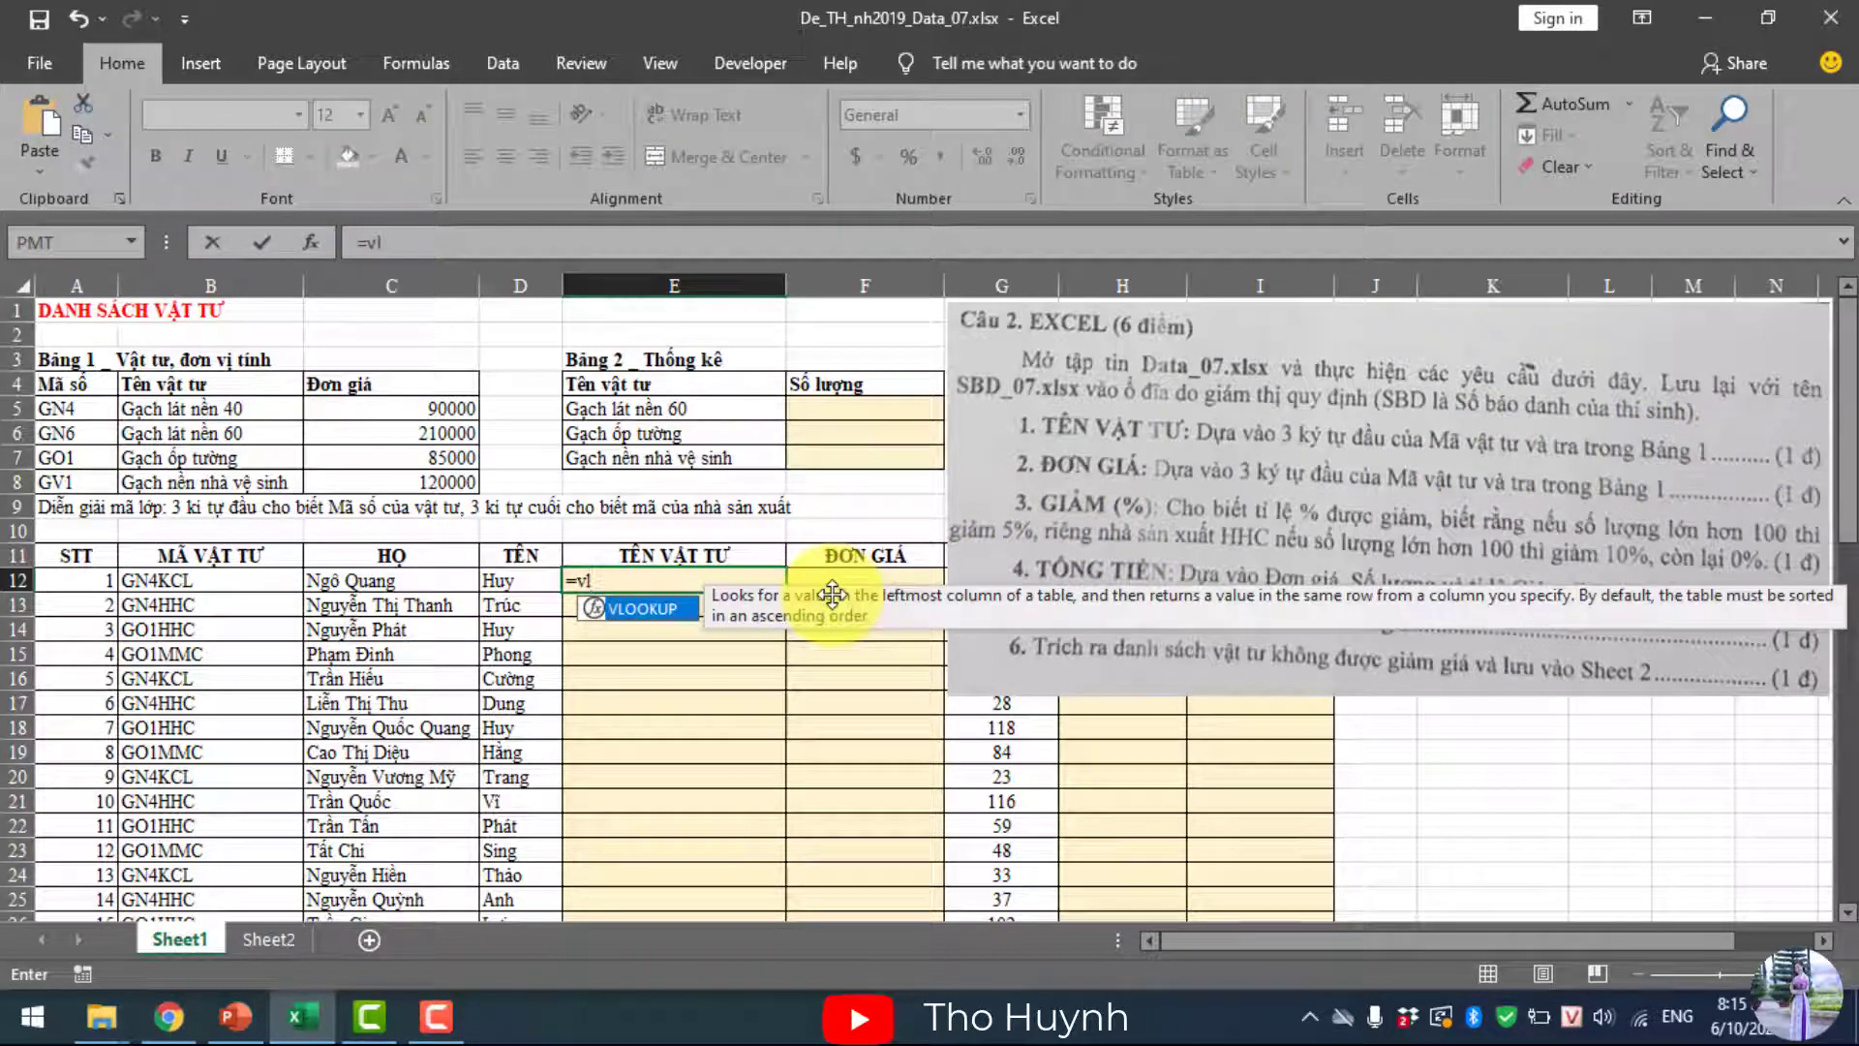
pyautogui.press('Tab')
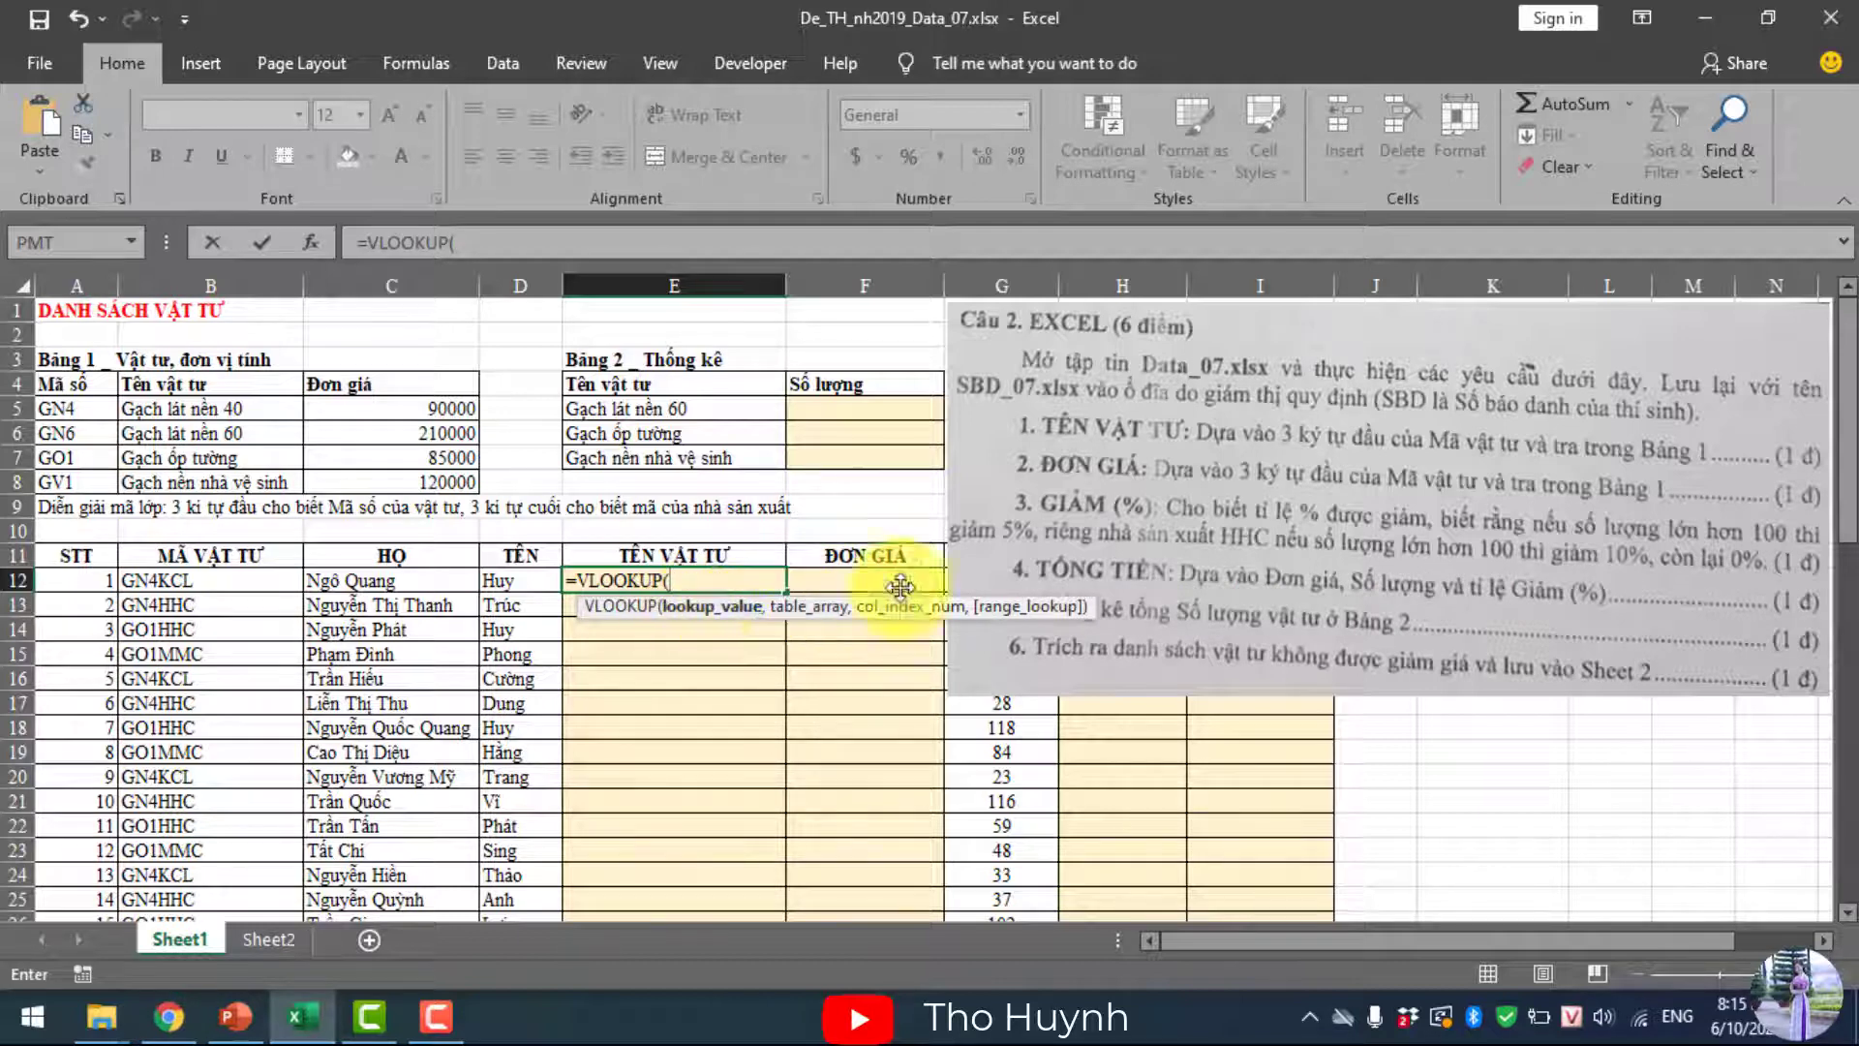
pyautogui.click(651, 250)
pyautogui.write('lè')
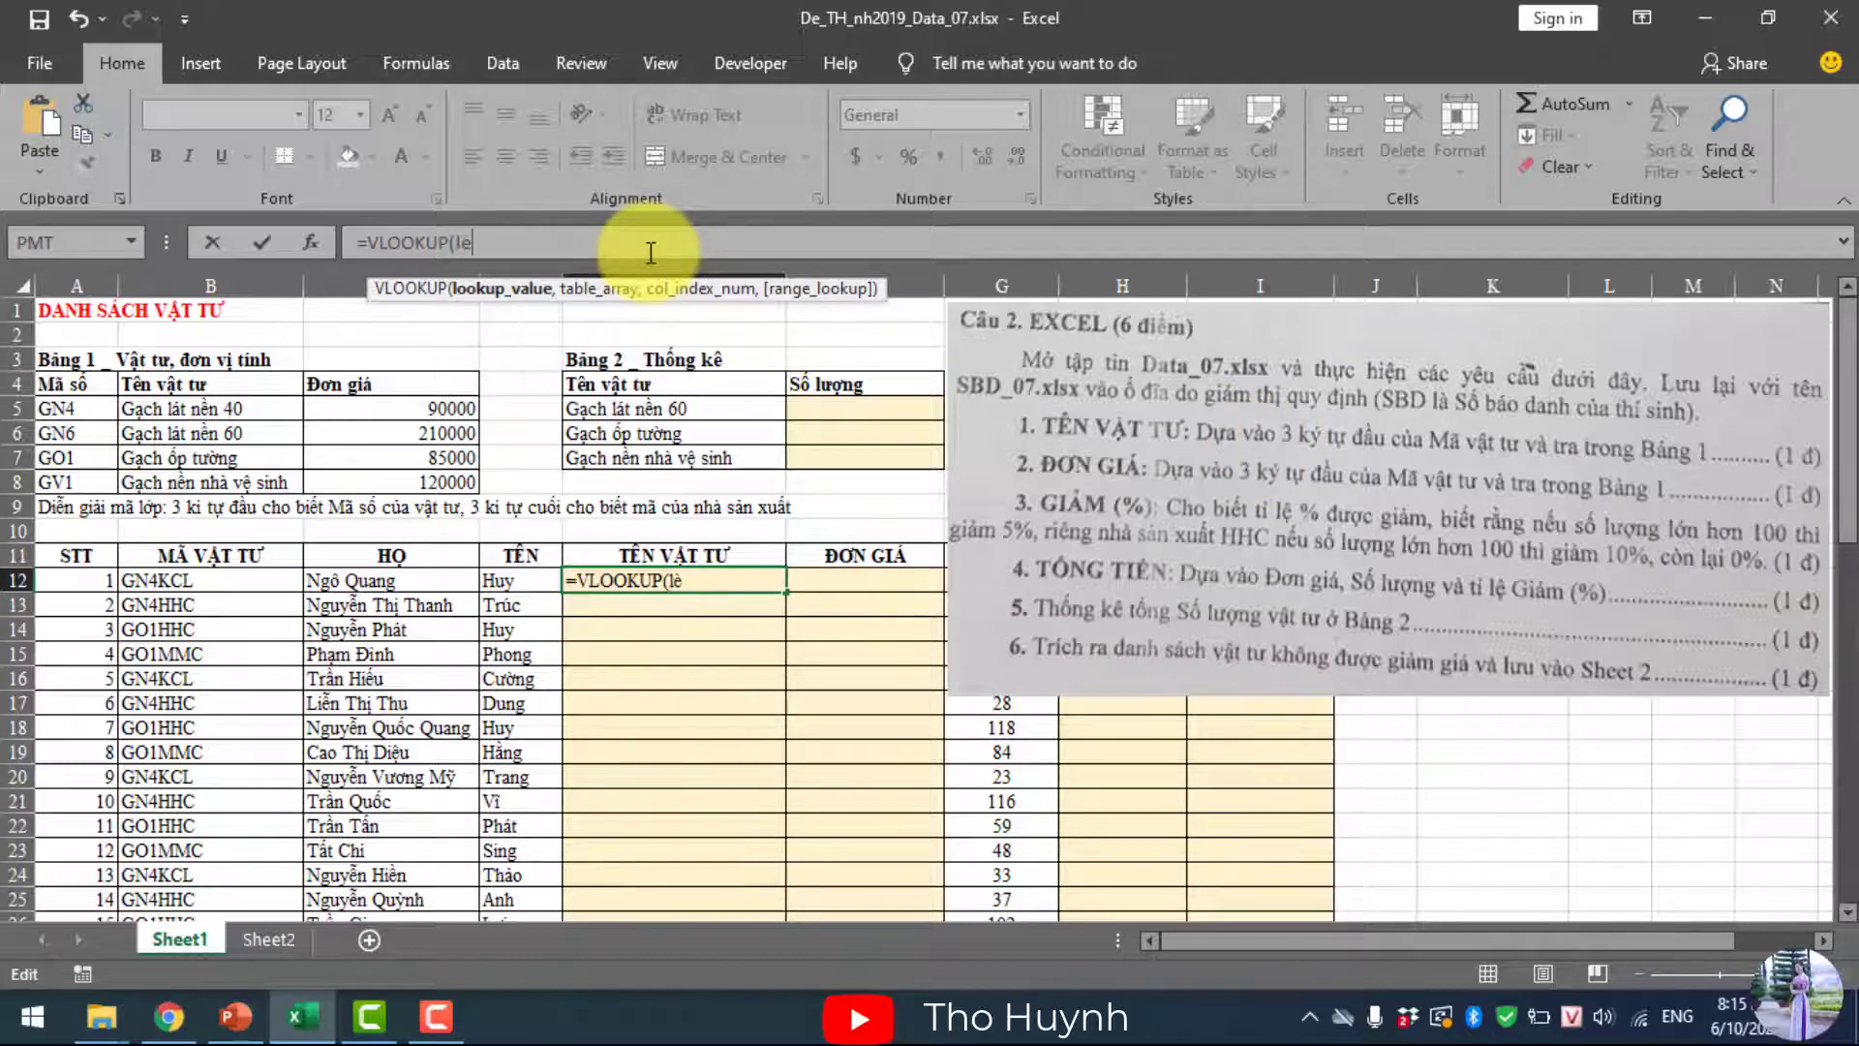
pyautogui.write('t(')
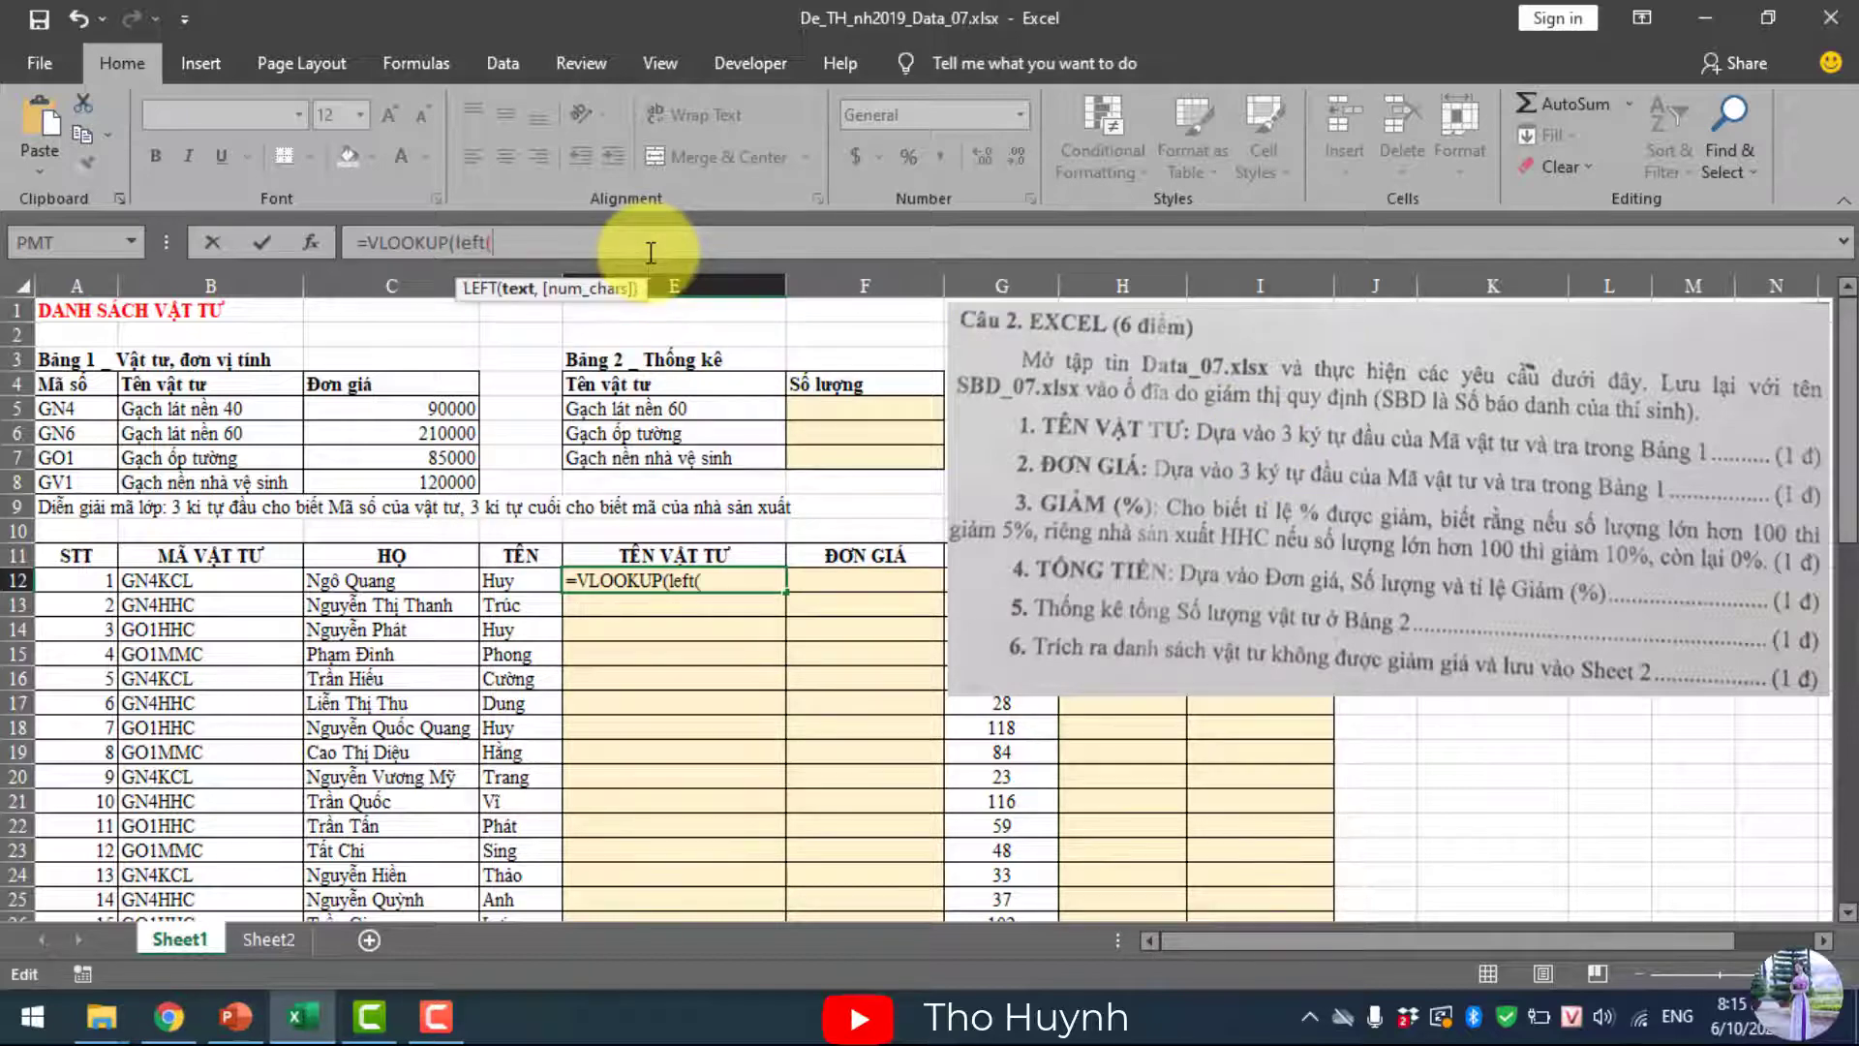
pyautogui.click(191, 586)
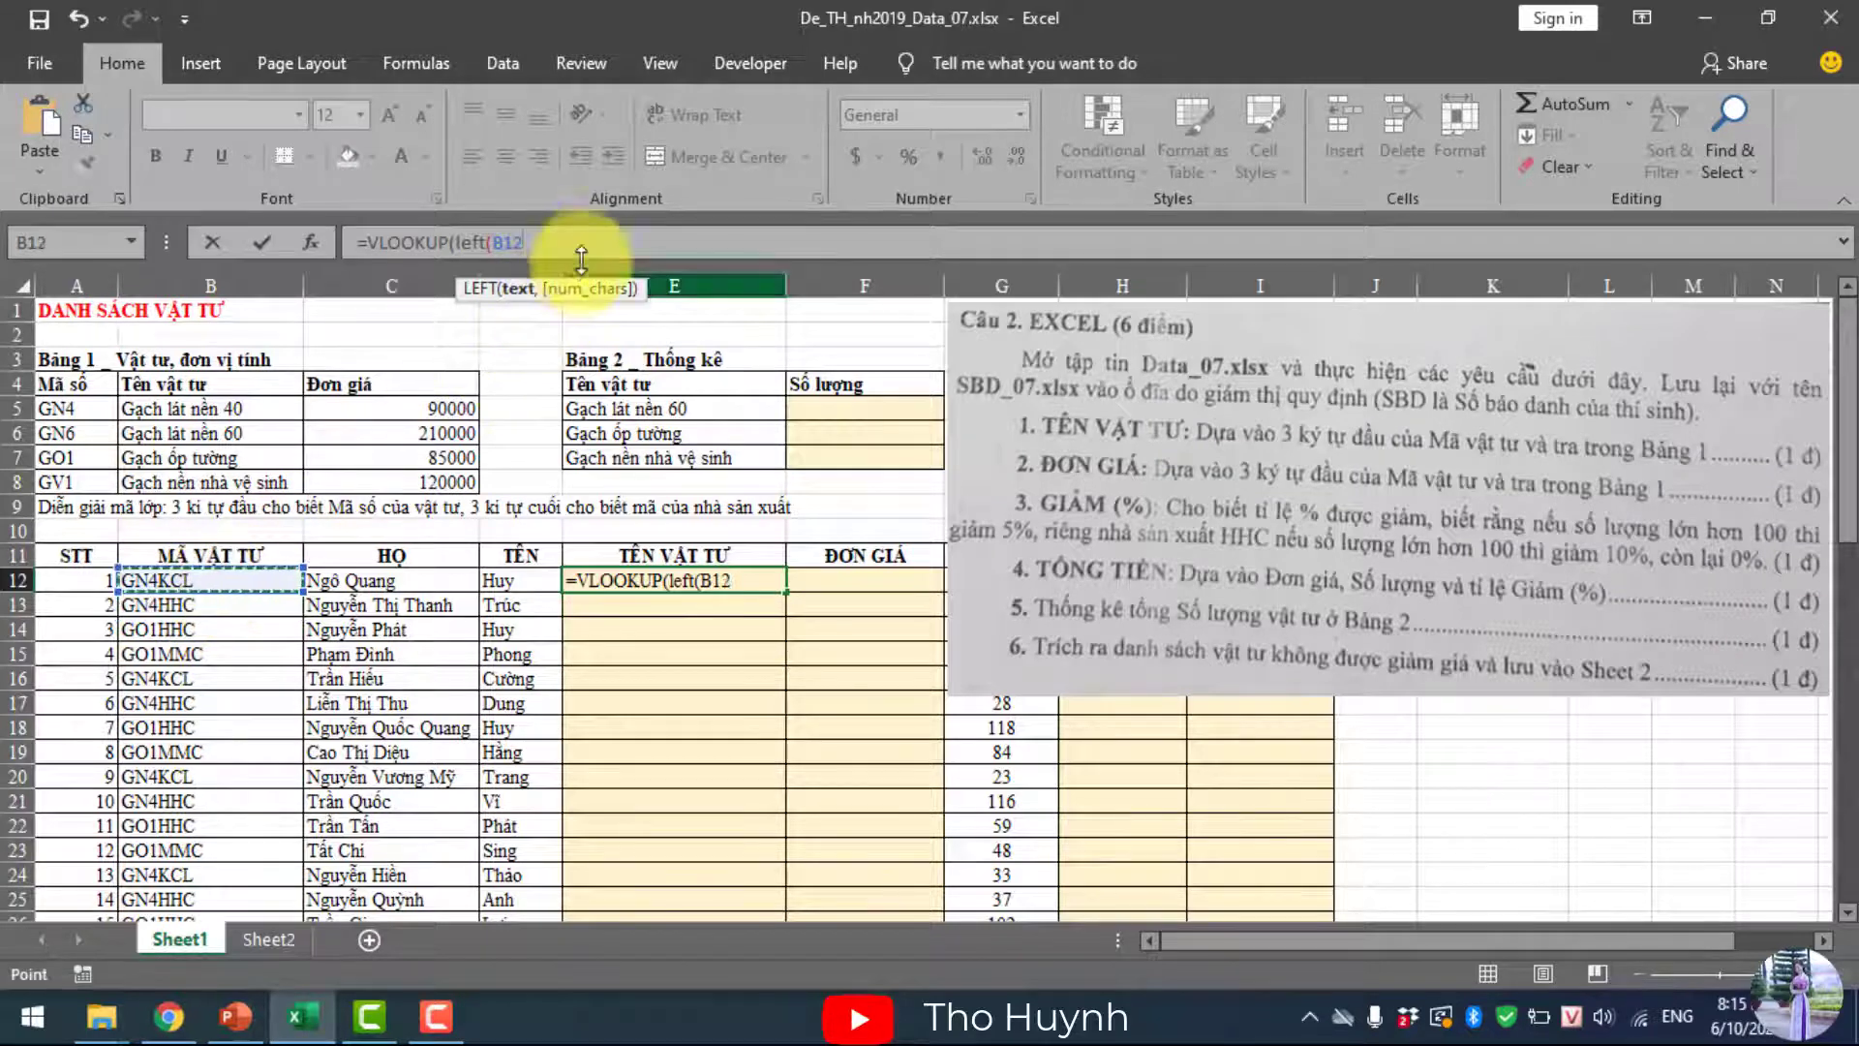
pyautogui.write(',3')
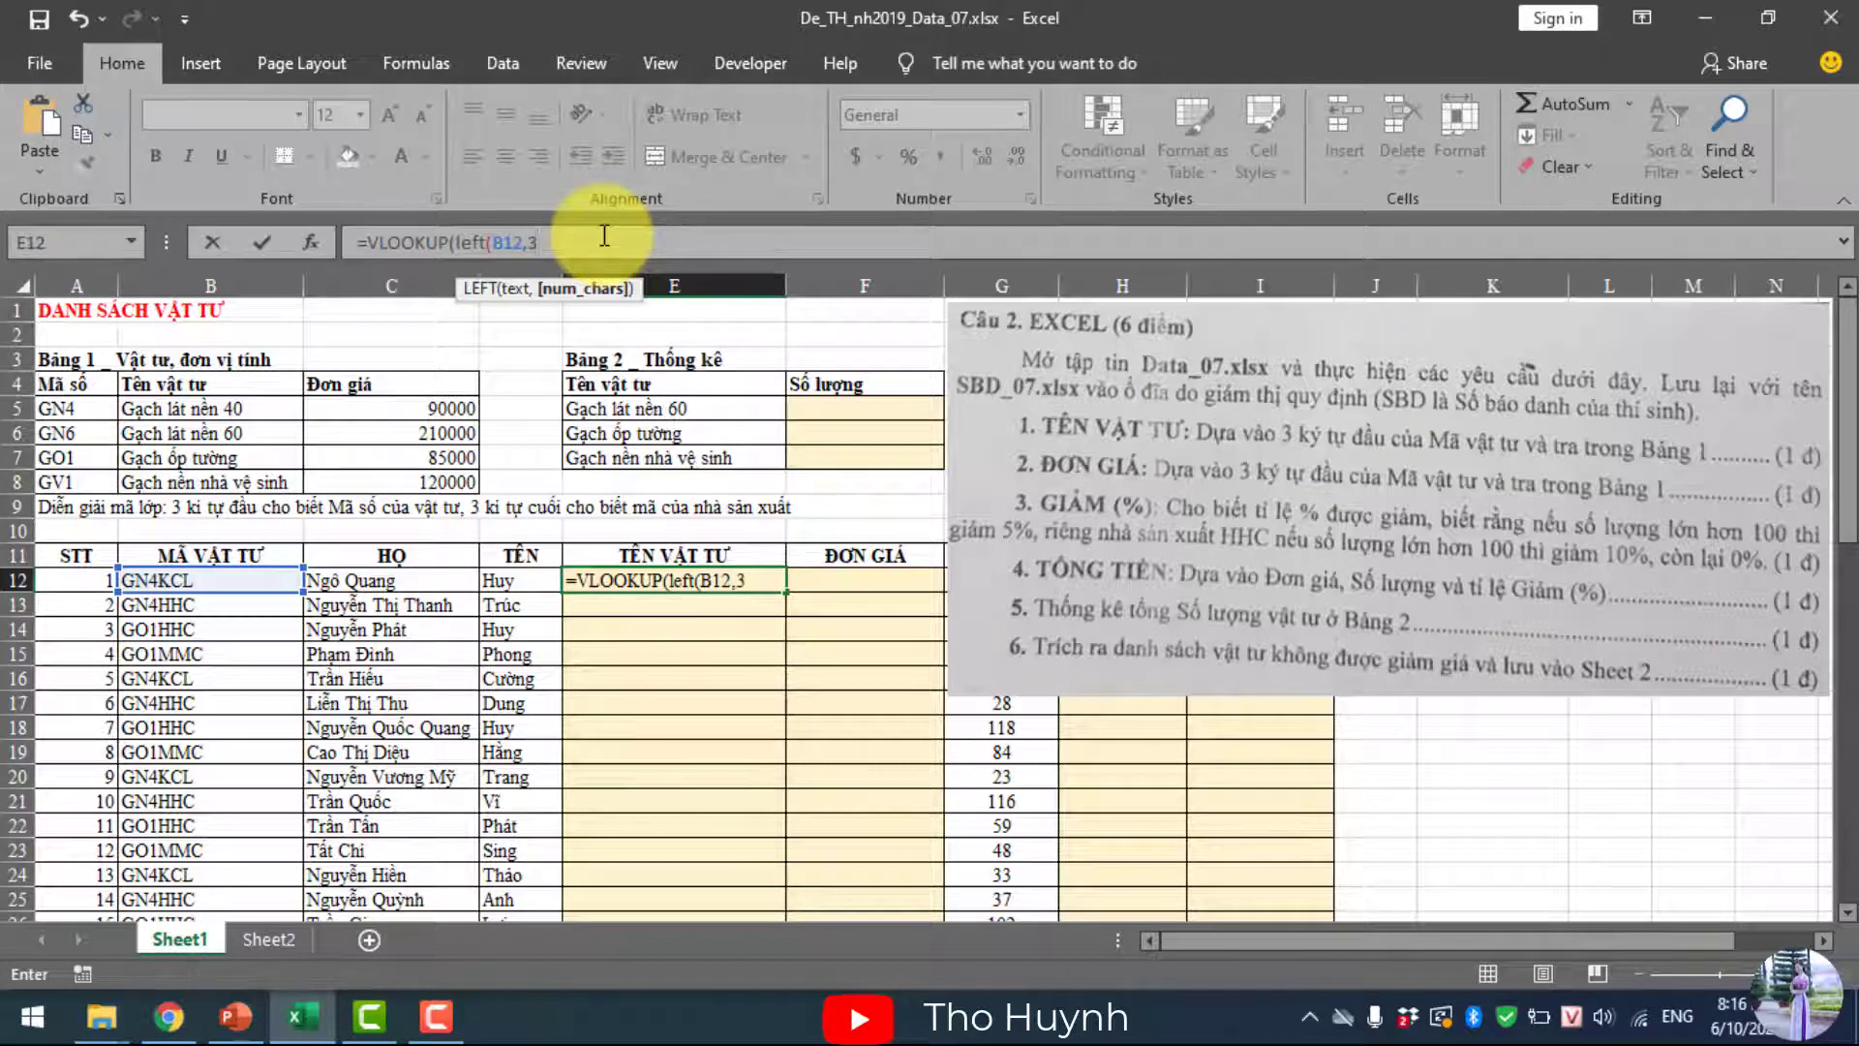
pyautogui.write('),')
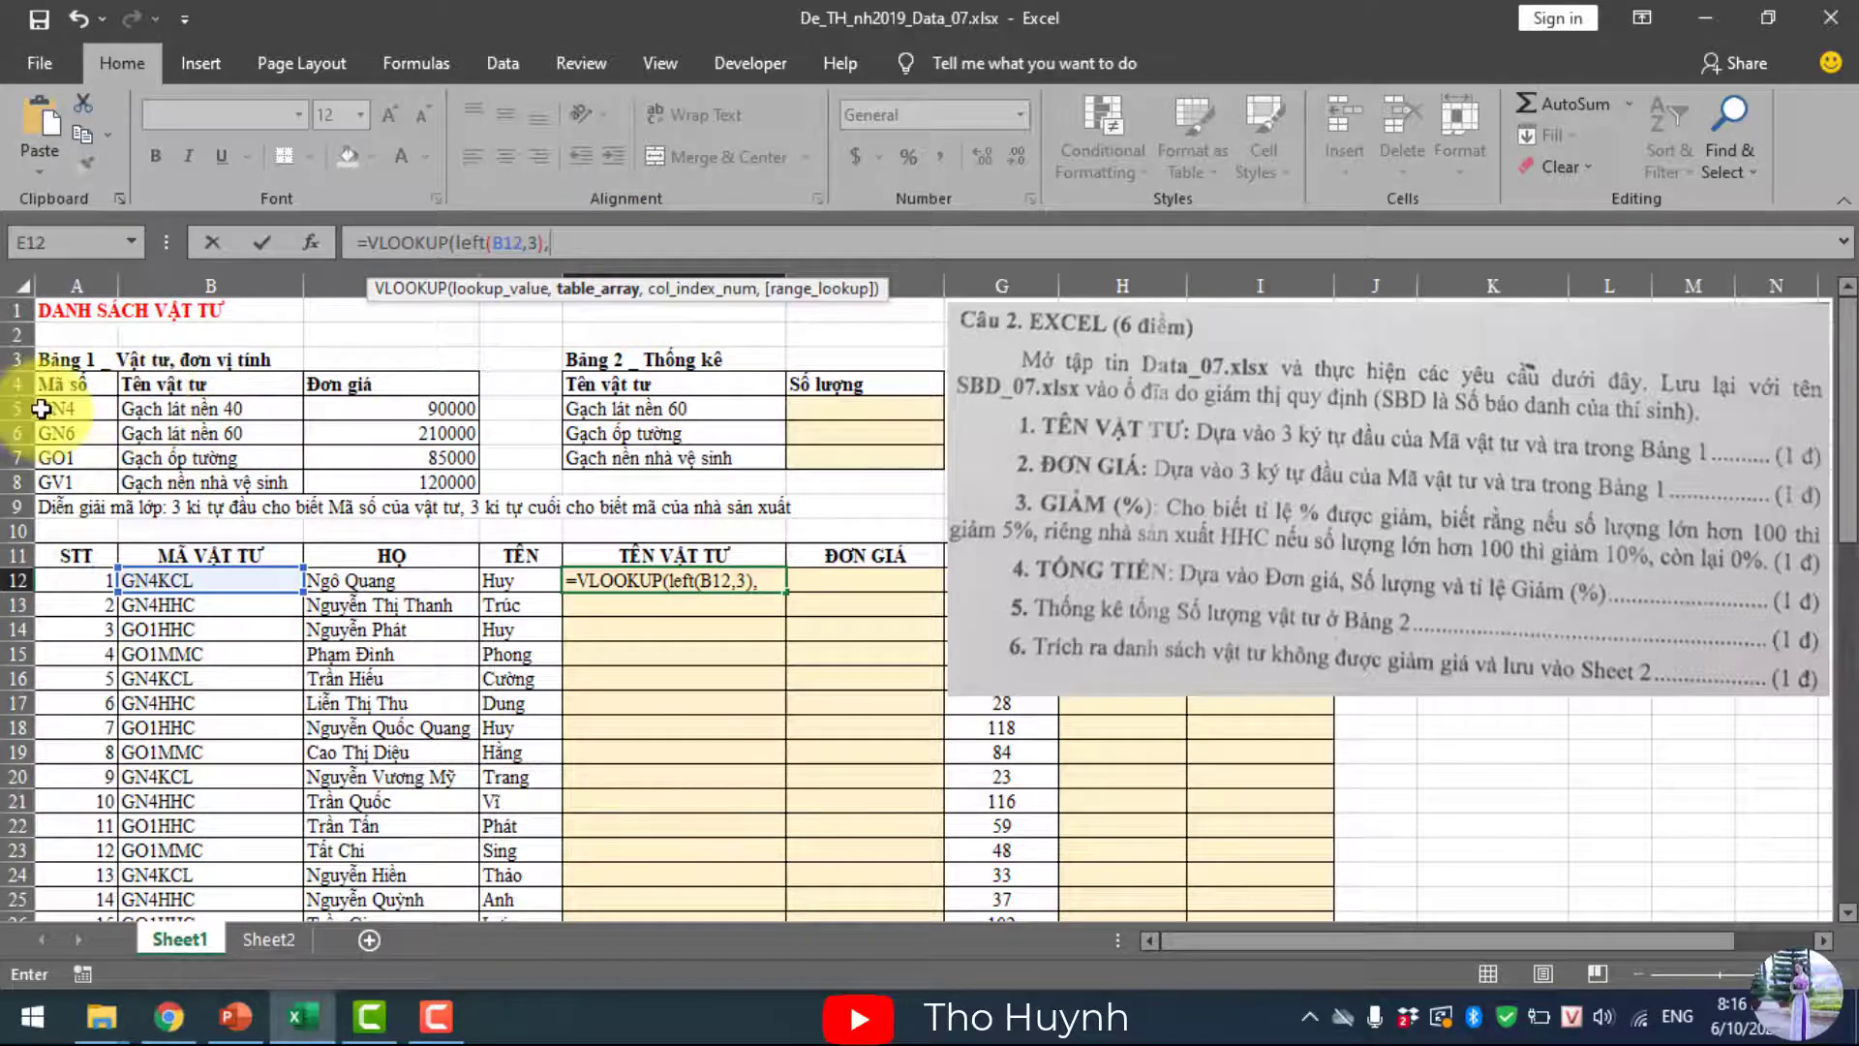
pyautogui.click(74, 405)
pyautogui.moveTo(73, 404); pyautogui.dragTo(404, 479)
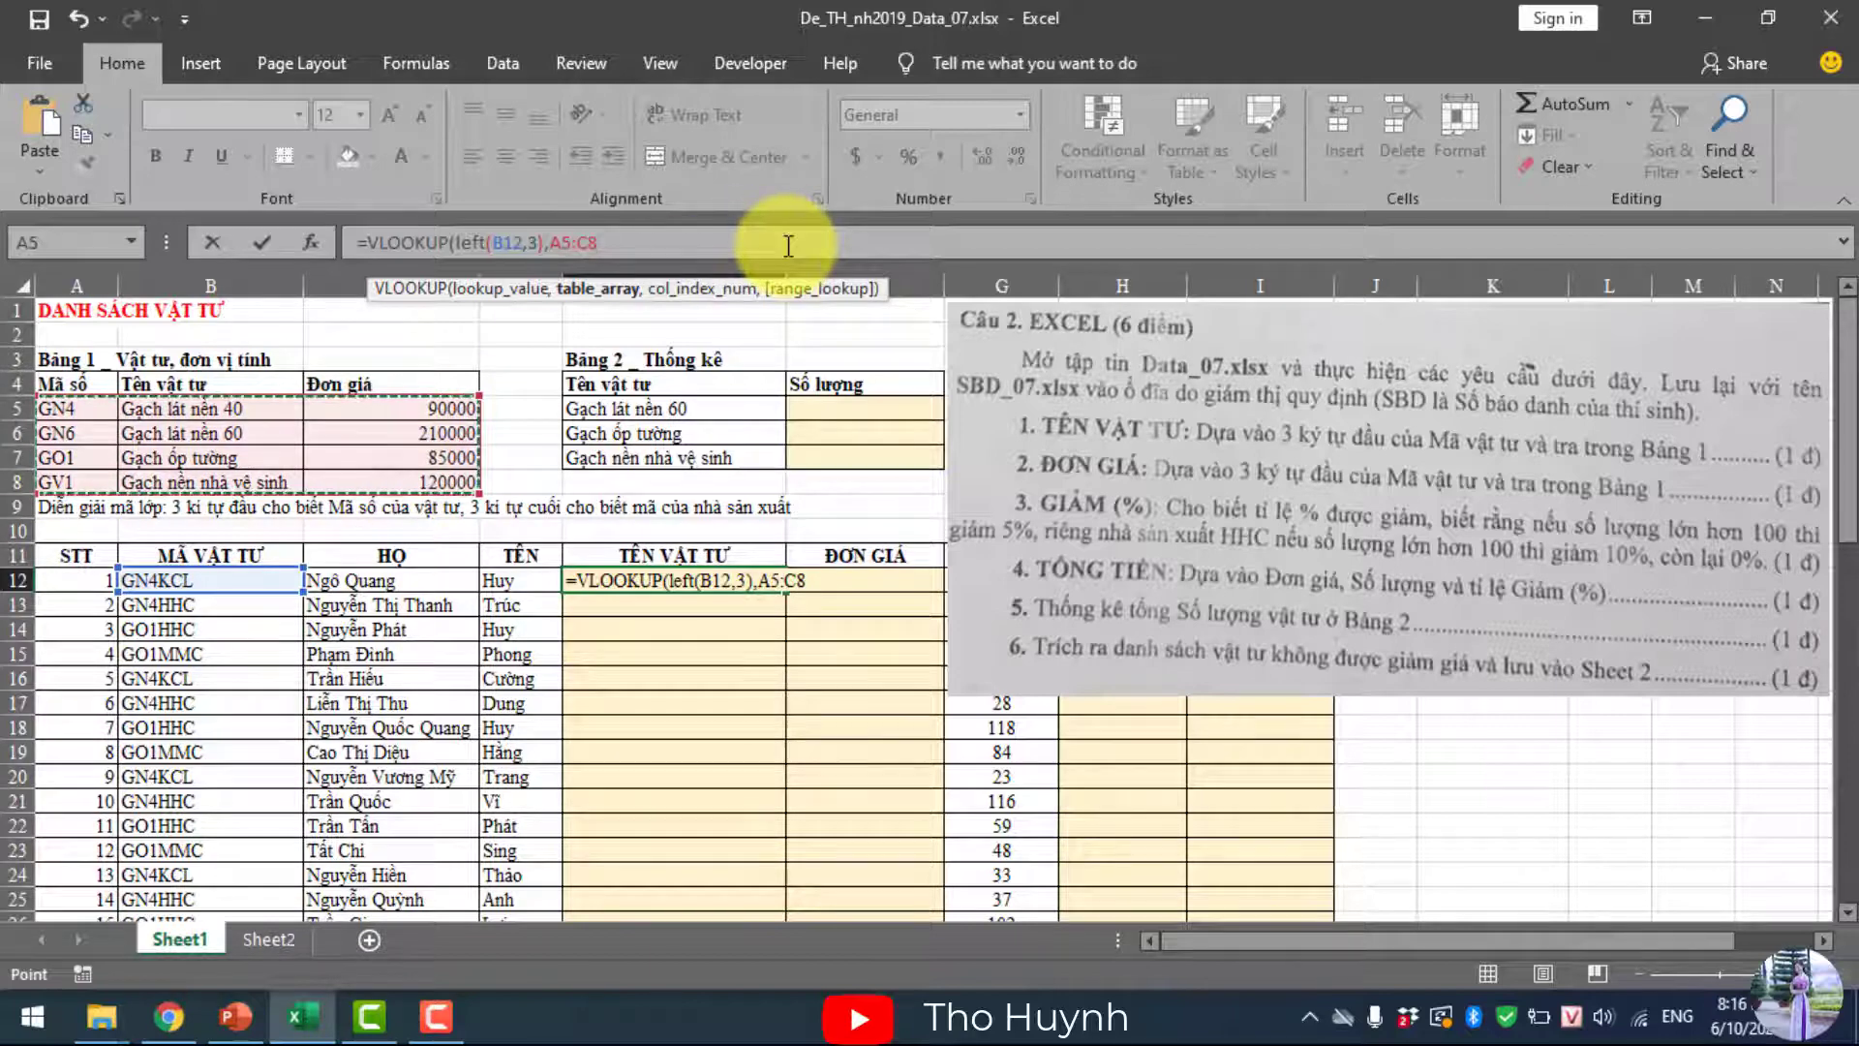
pyautogui.press('F4')
pyautogui.write('$C$8,')
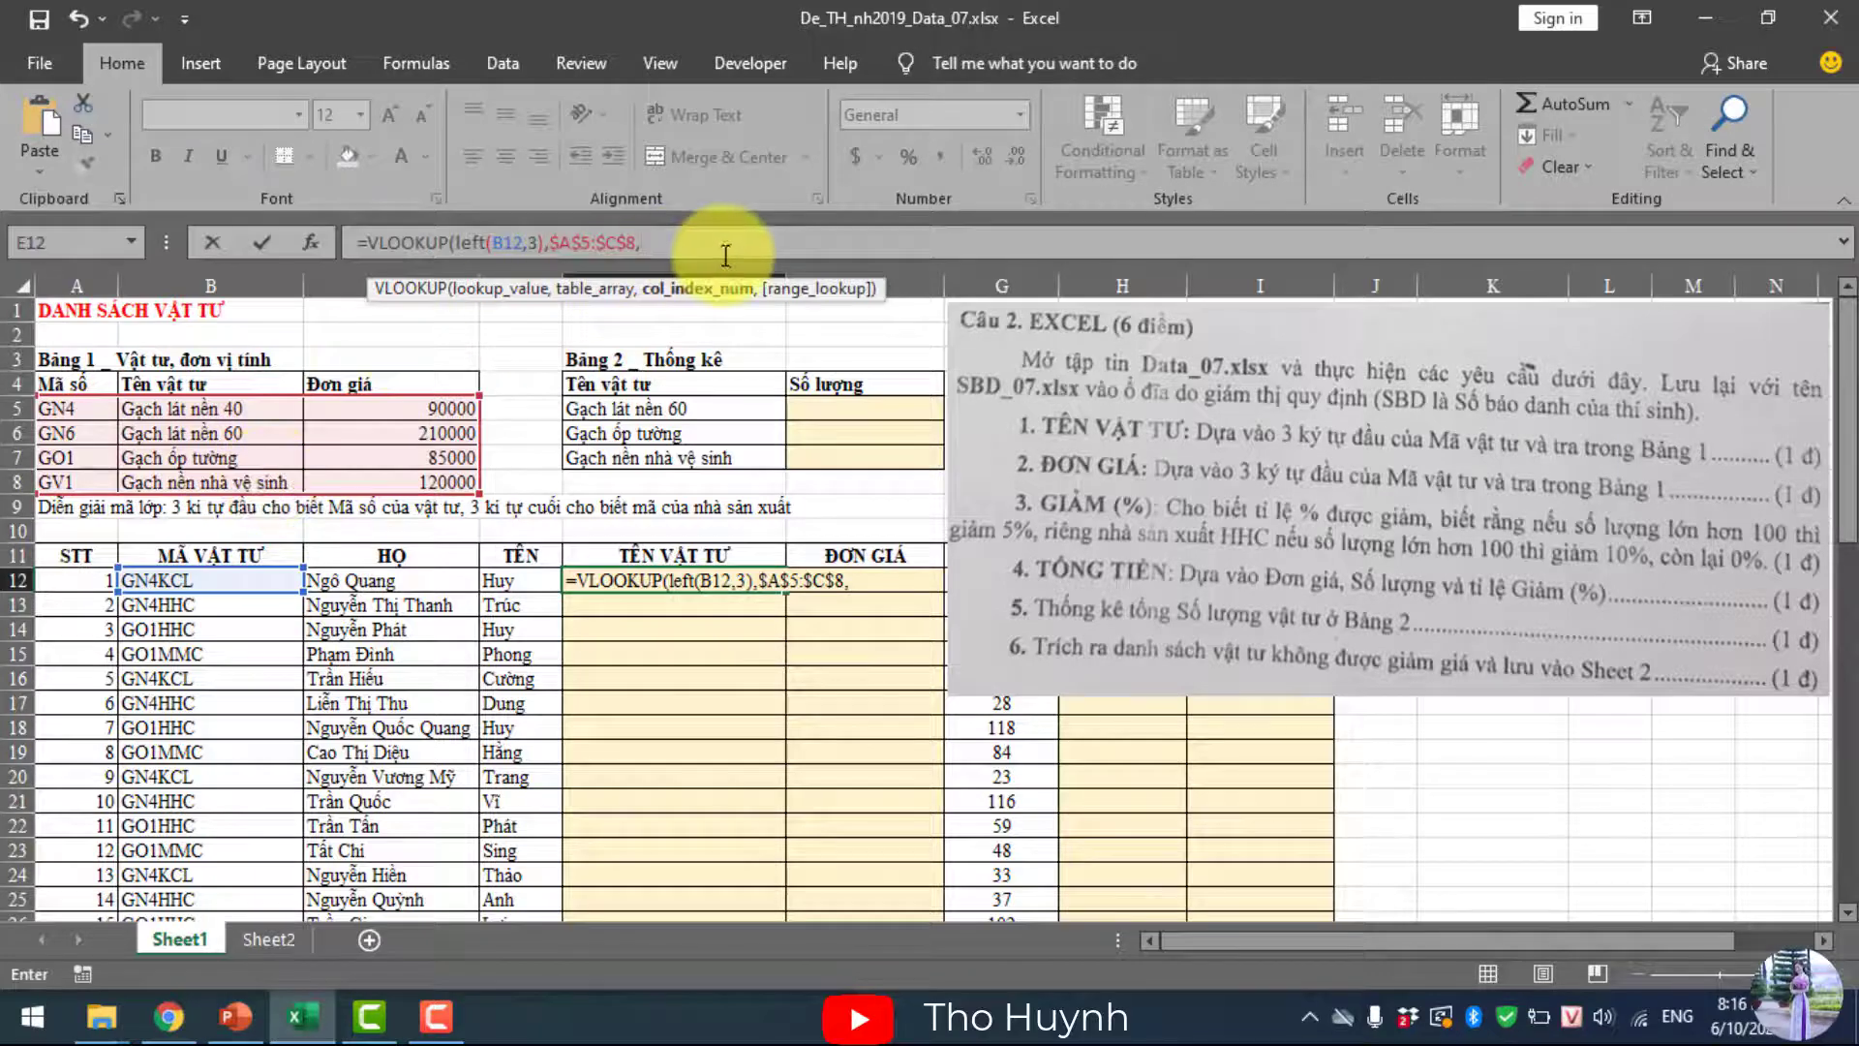
pyautogui.write('2,')
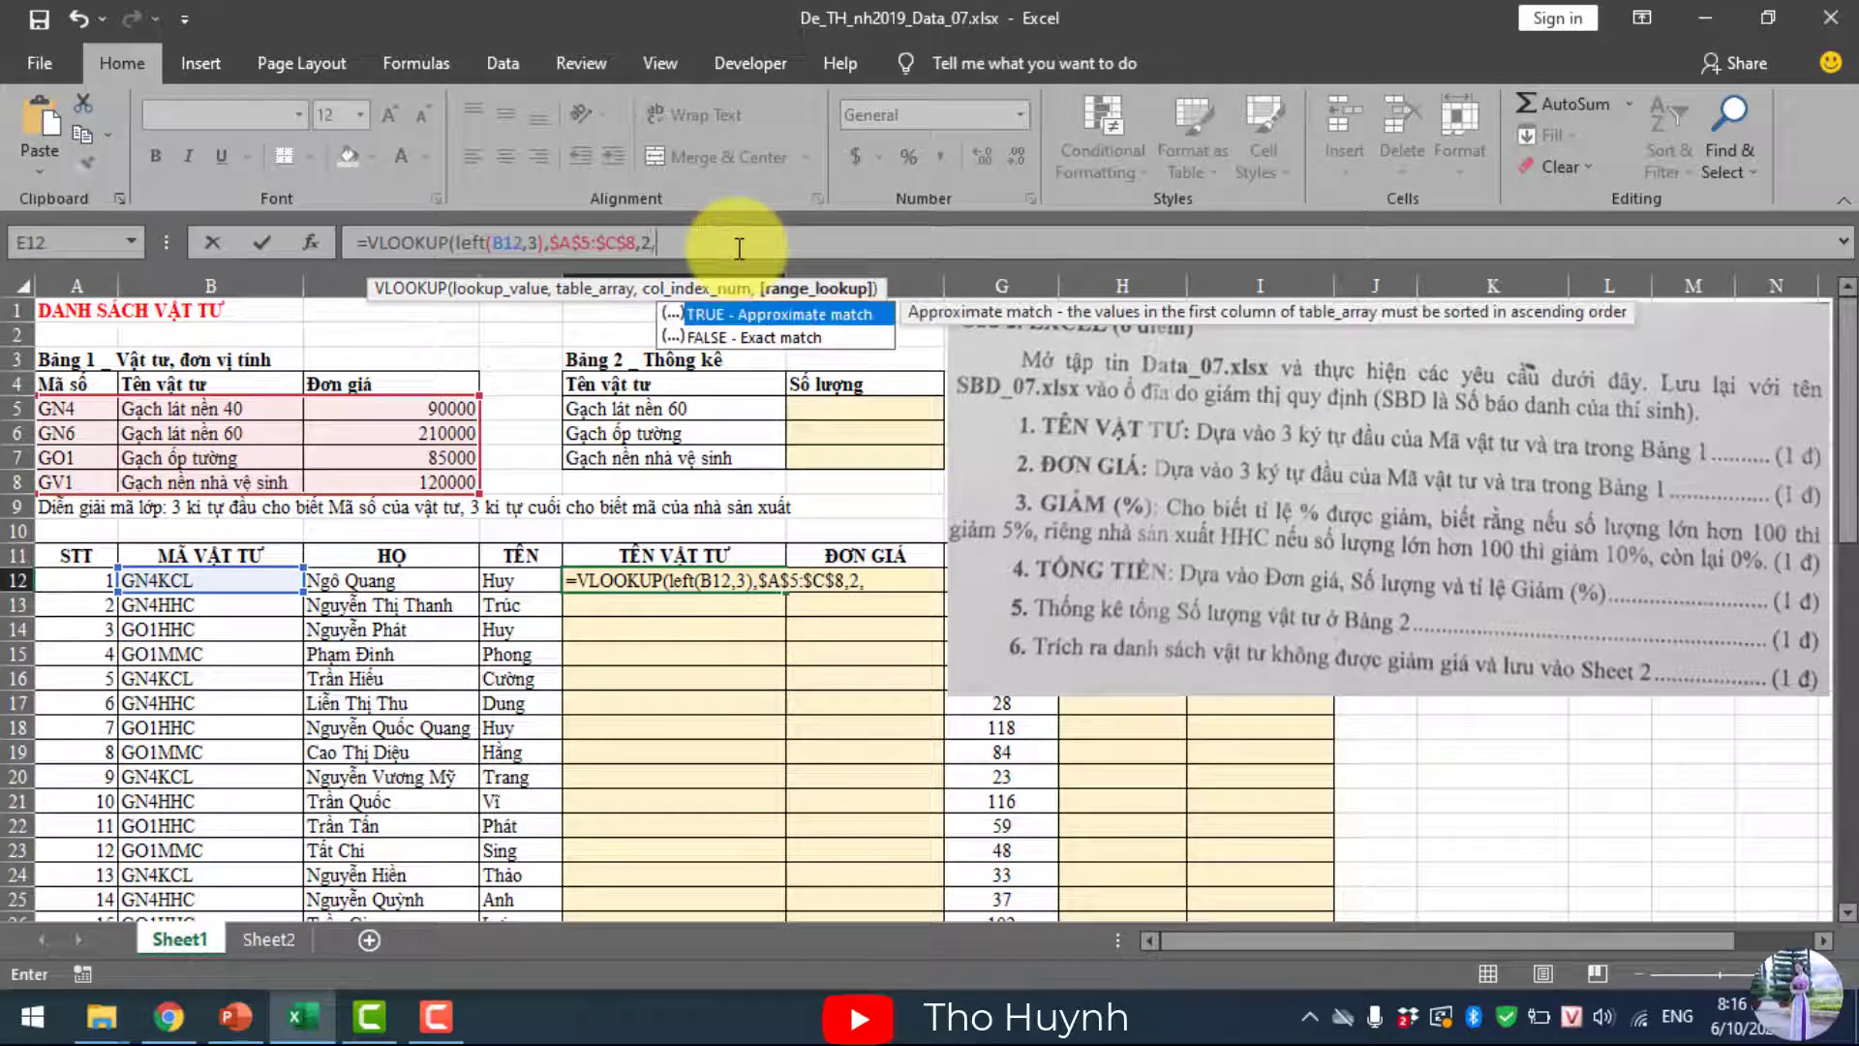
pyautogui.write(')')
pyautogui.press('Return')
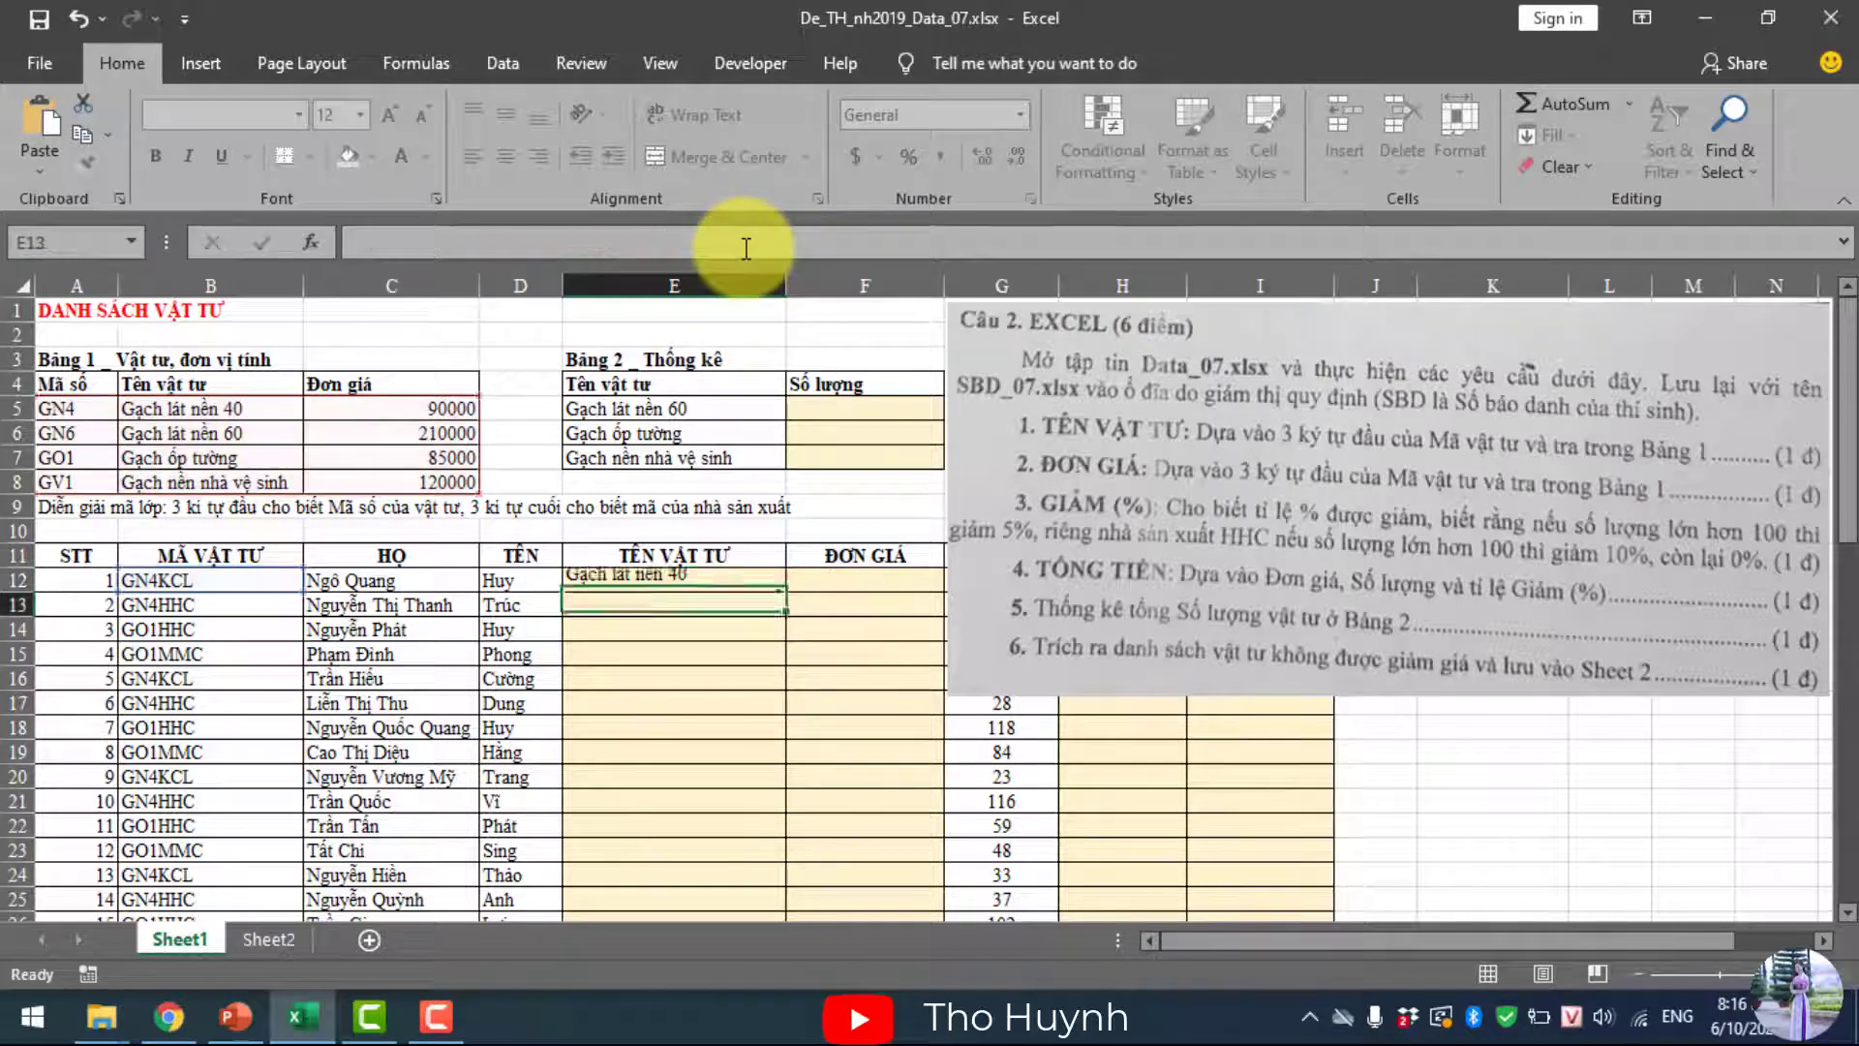
# - Fill the E12 material-name VLOOKUP down through E61
pyautogui.click(688, 571)
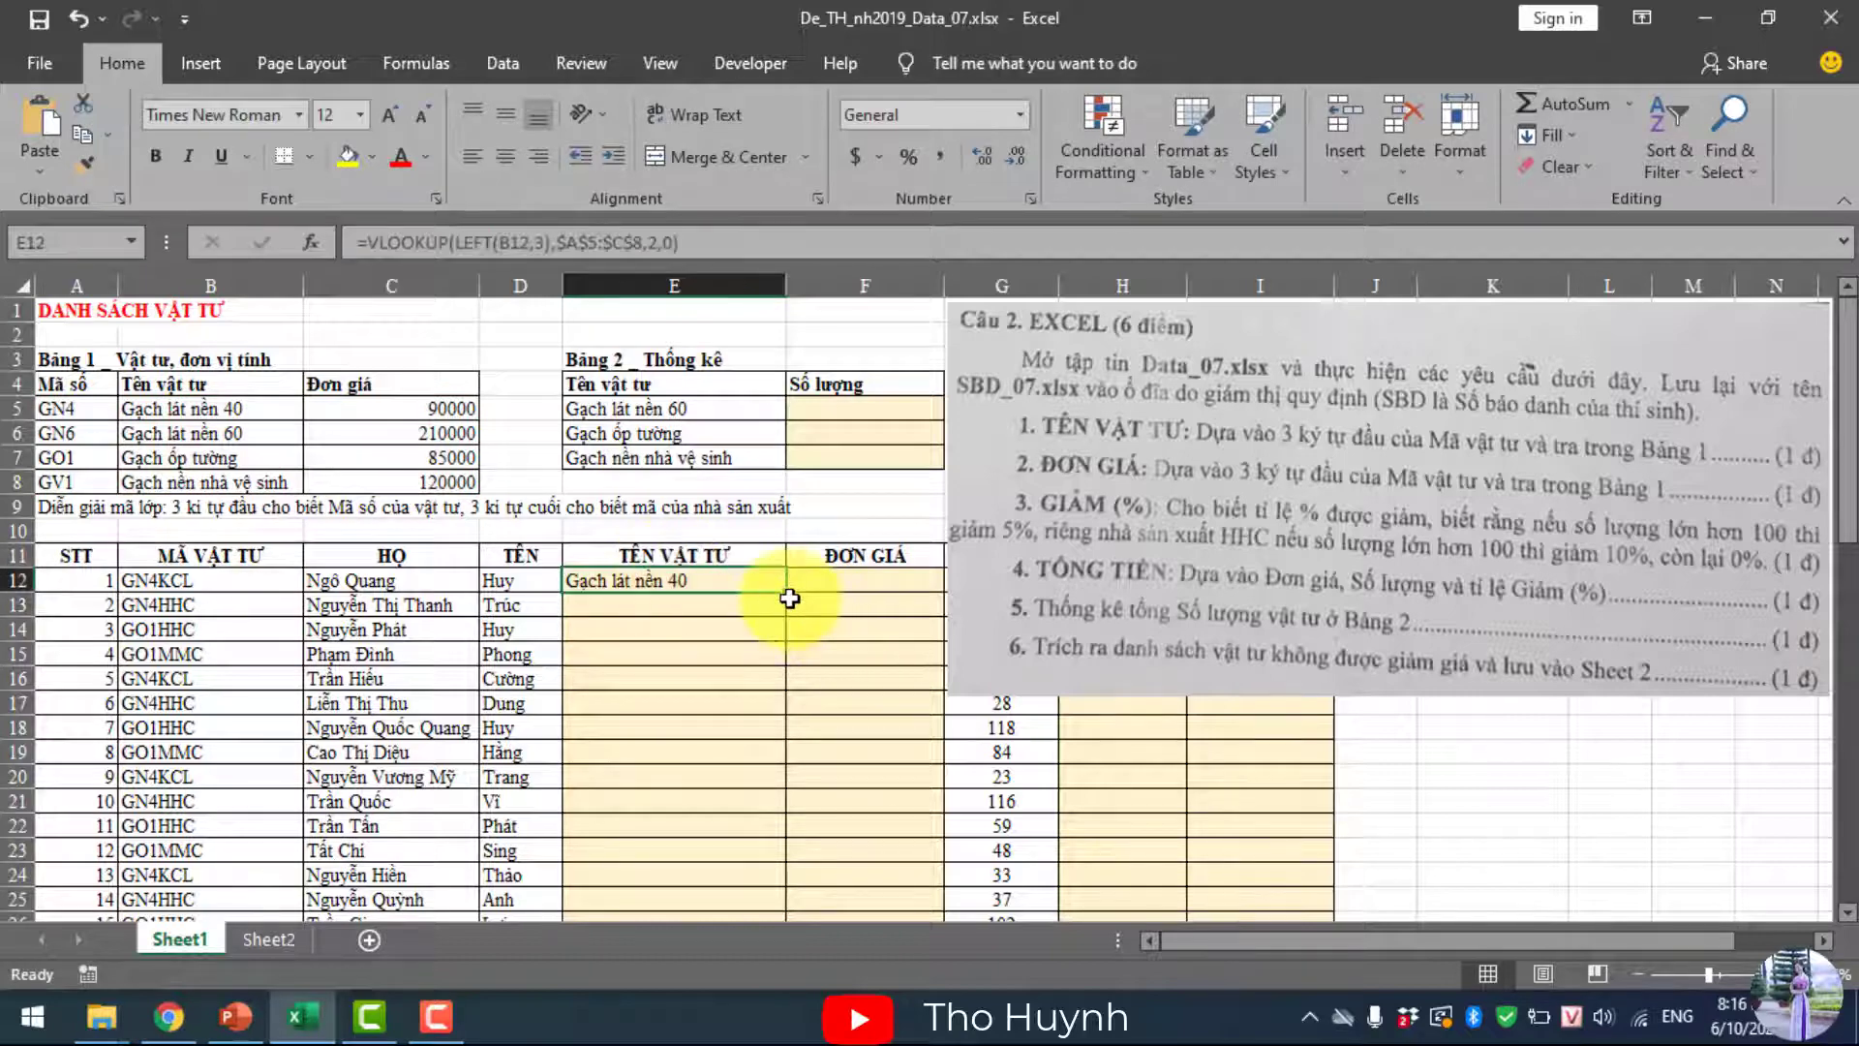
pyautogui.moveTo(785, 592); pyautogui.dragTo(814, 1041)
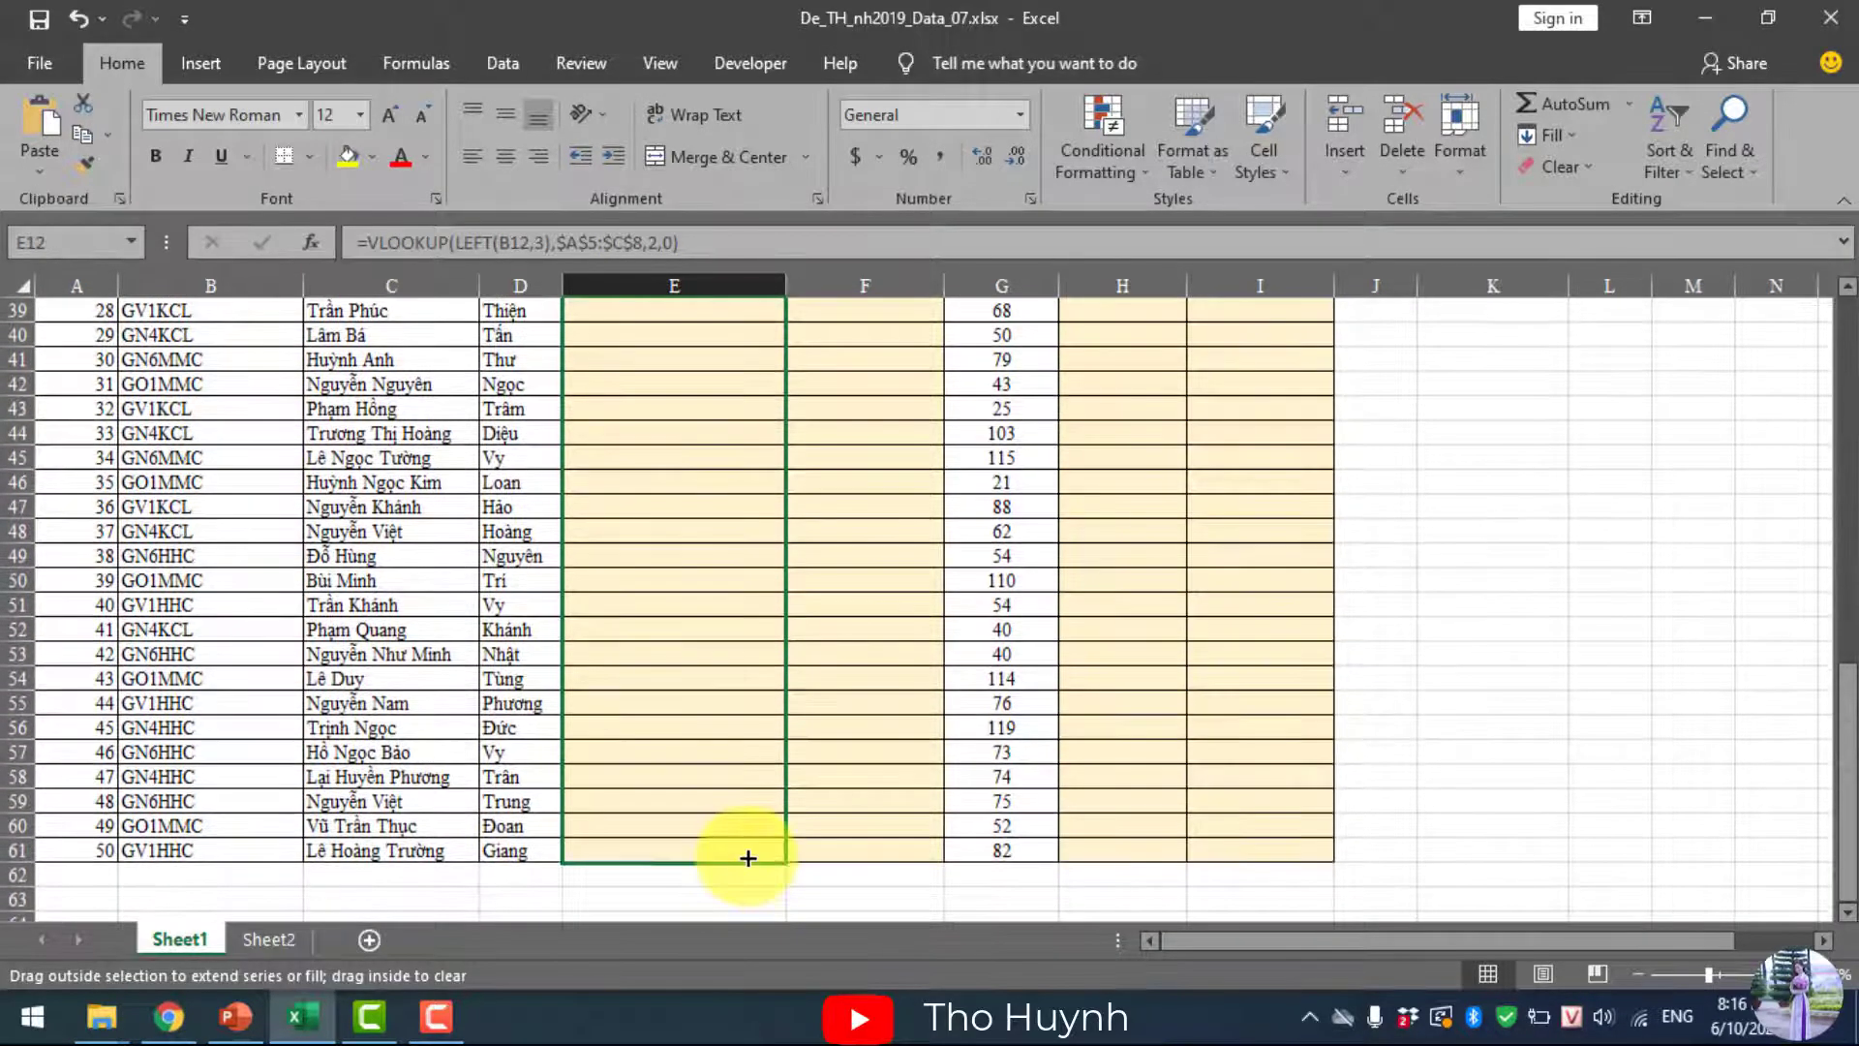
pyautogui.moveTo(813, 1041); pyautogui.dragTo(747, 859)
pyautogui.scroll(5, 920, 677)
pyautogui.scroll(5, 913, 677)
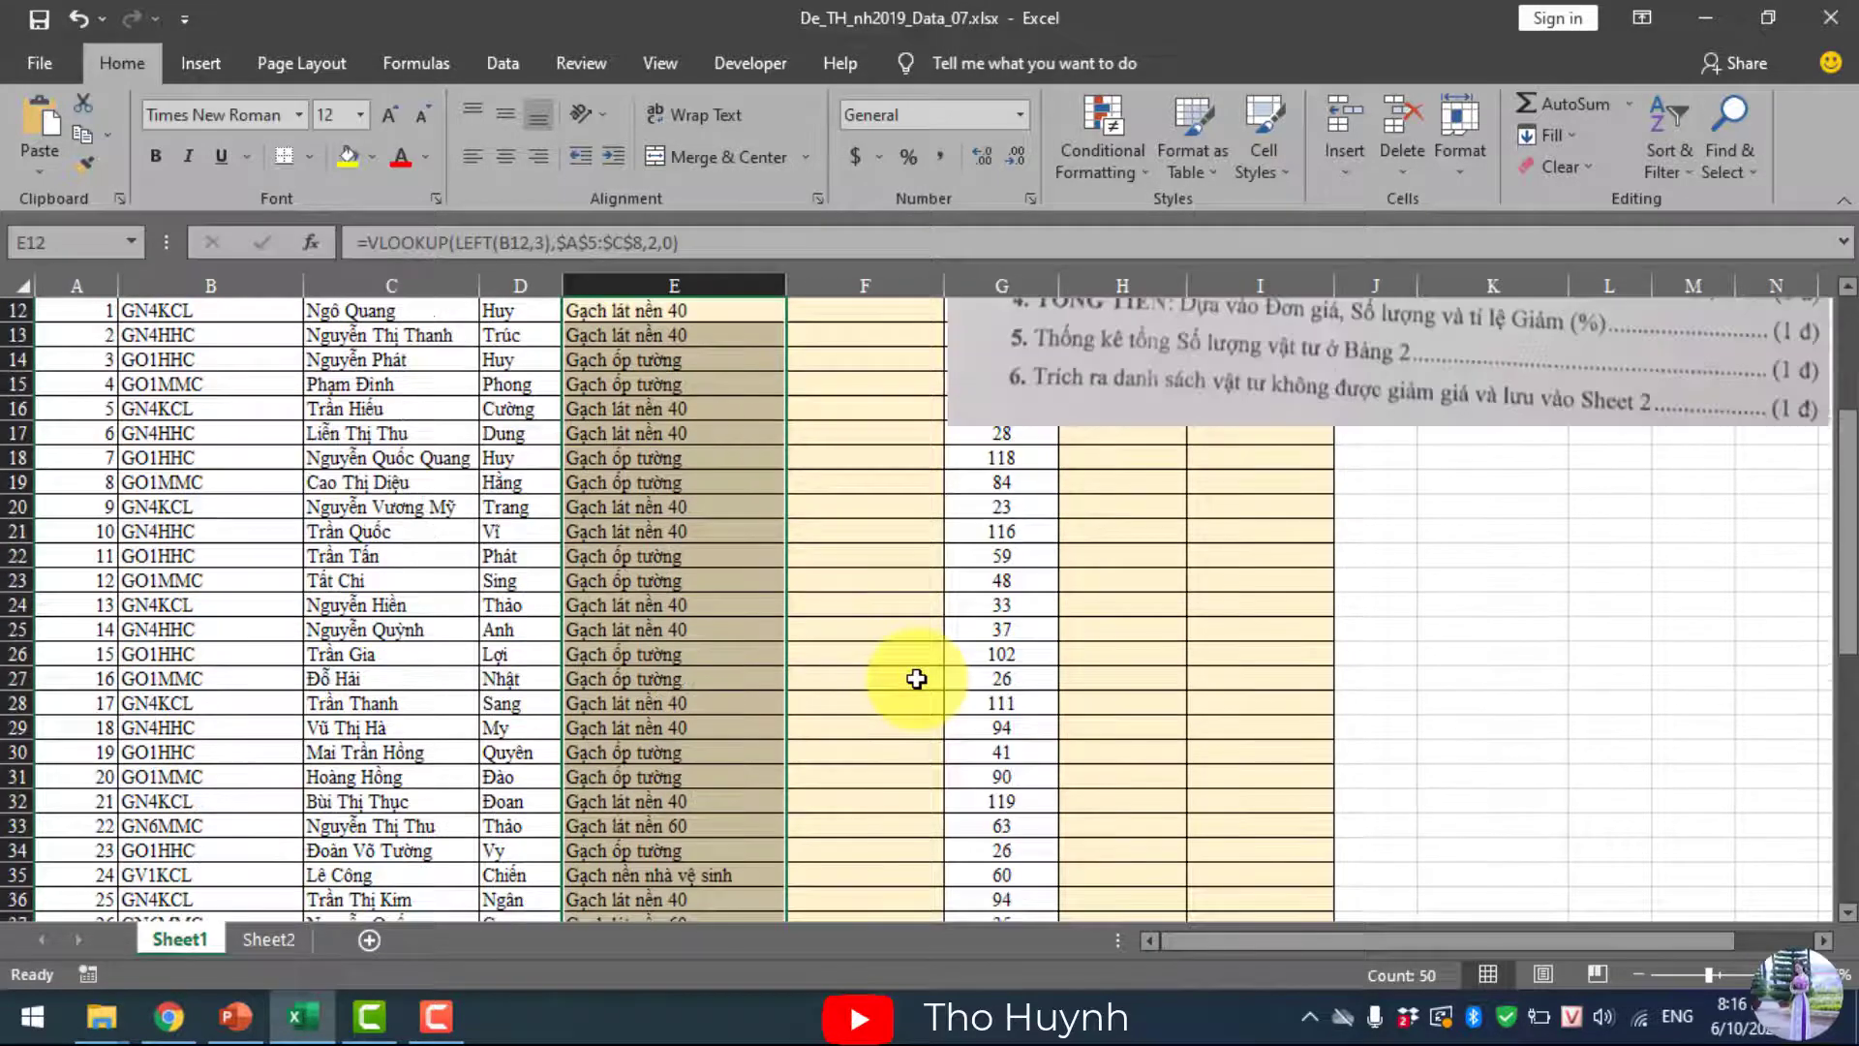
pyautogui.scroll(3, 900, 639)
pyautogui.click(883, 581)
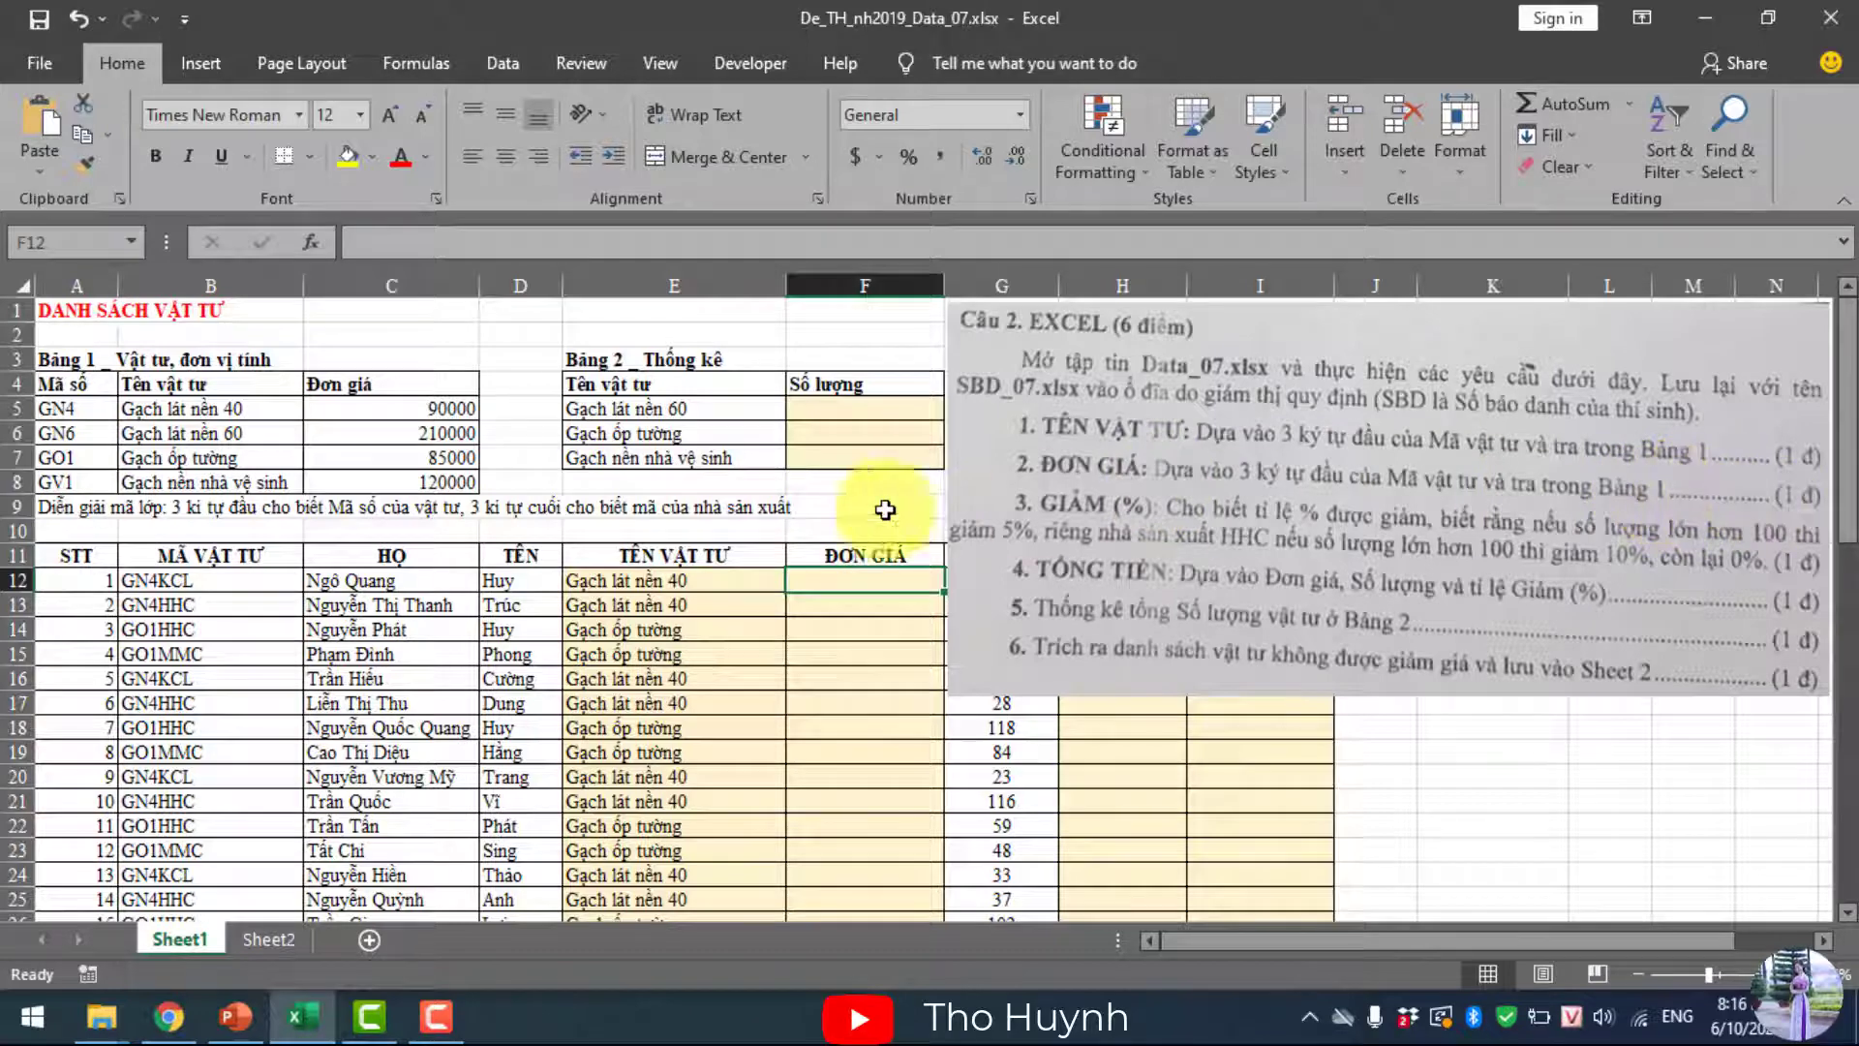
# - Enter =VLOOKUP(LEFT(B12,3),$A$5:$C$8,3,0) in F12 so it returns the price 90000
pyautogui.write('=')
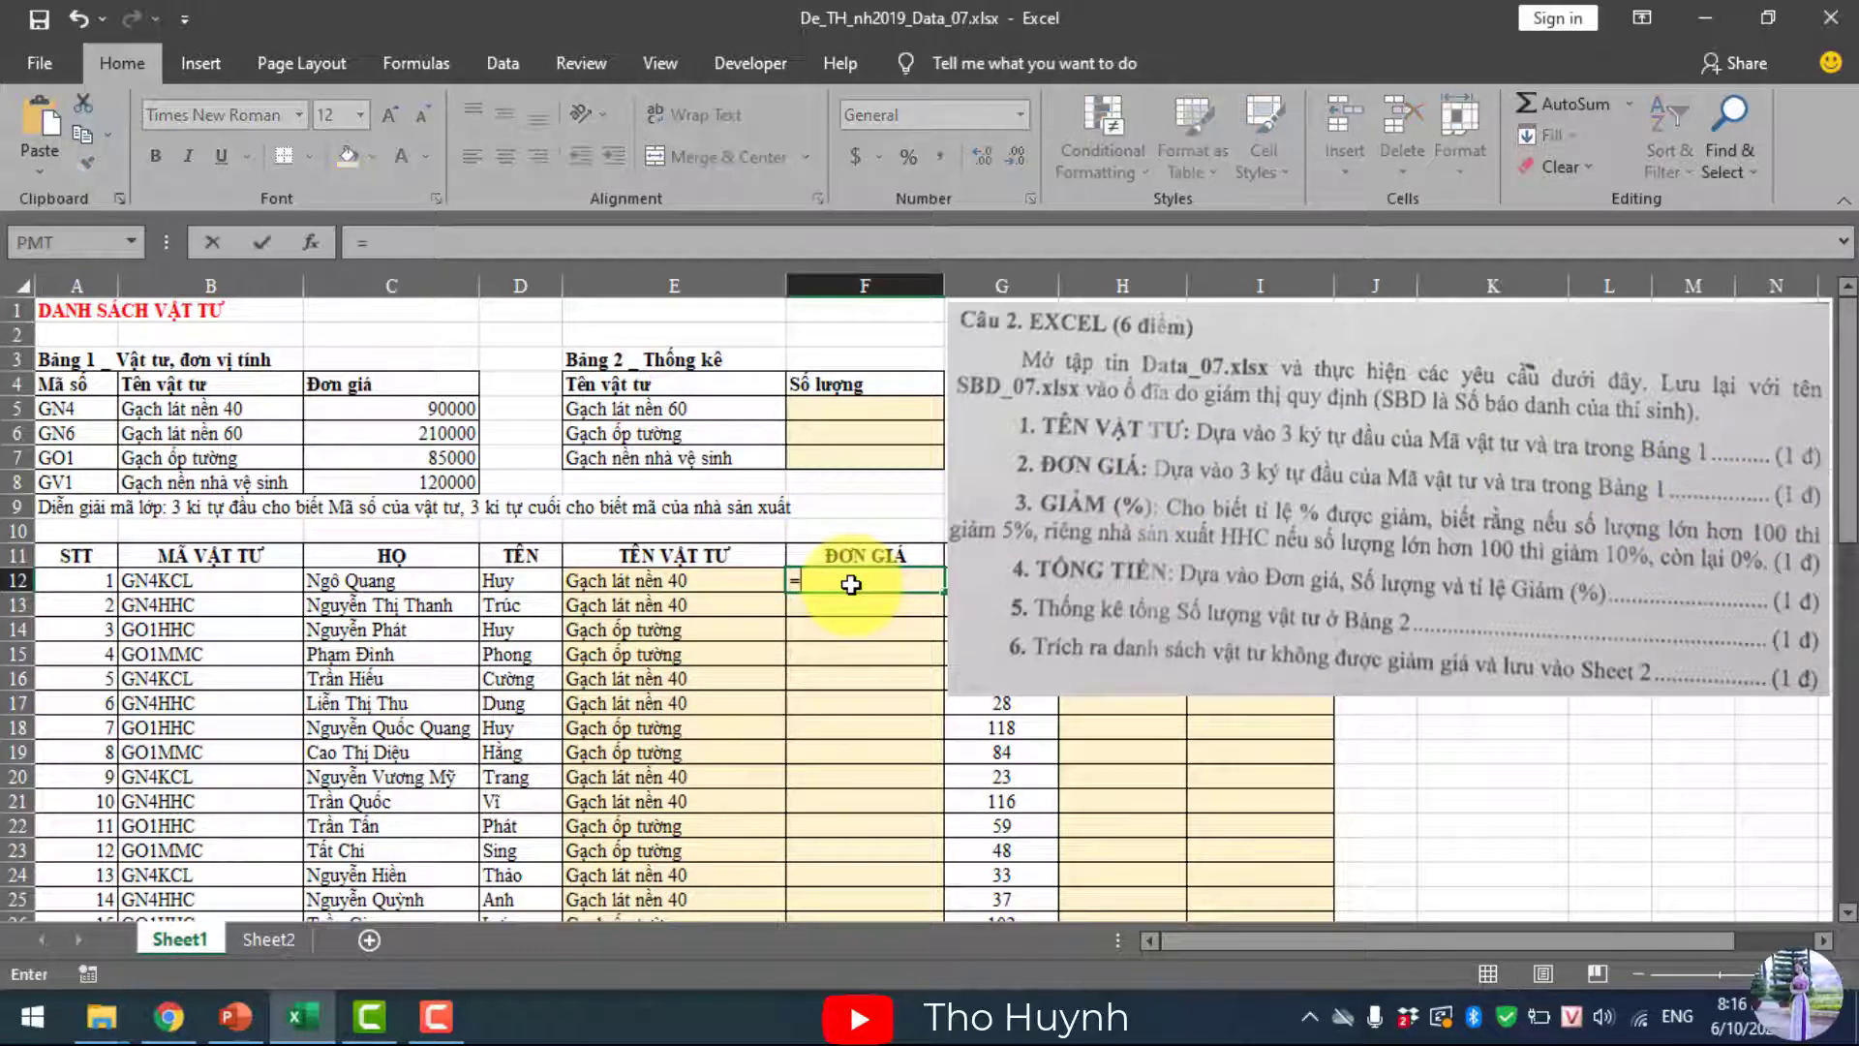
pyautogui.write('VLOOKUP(')
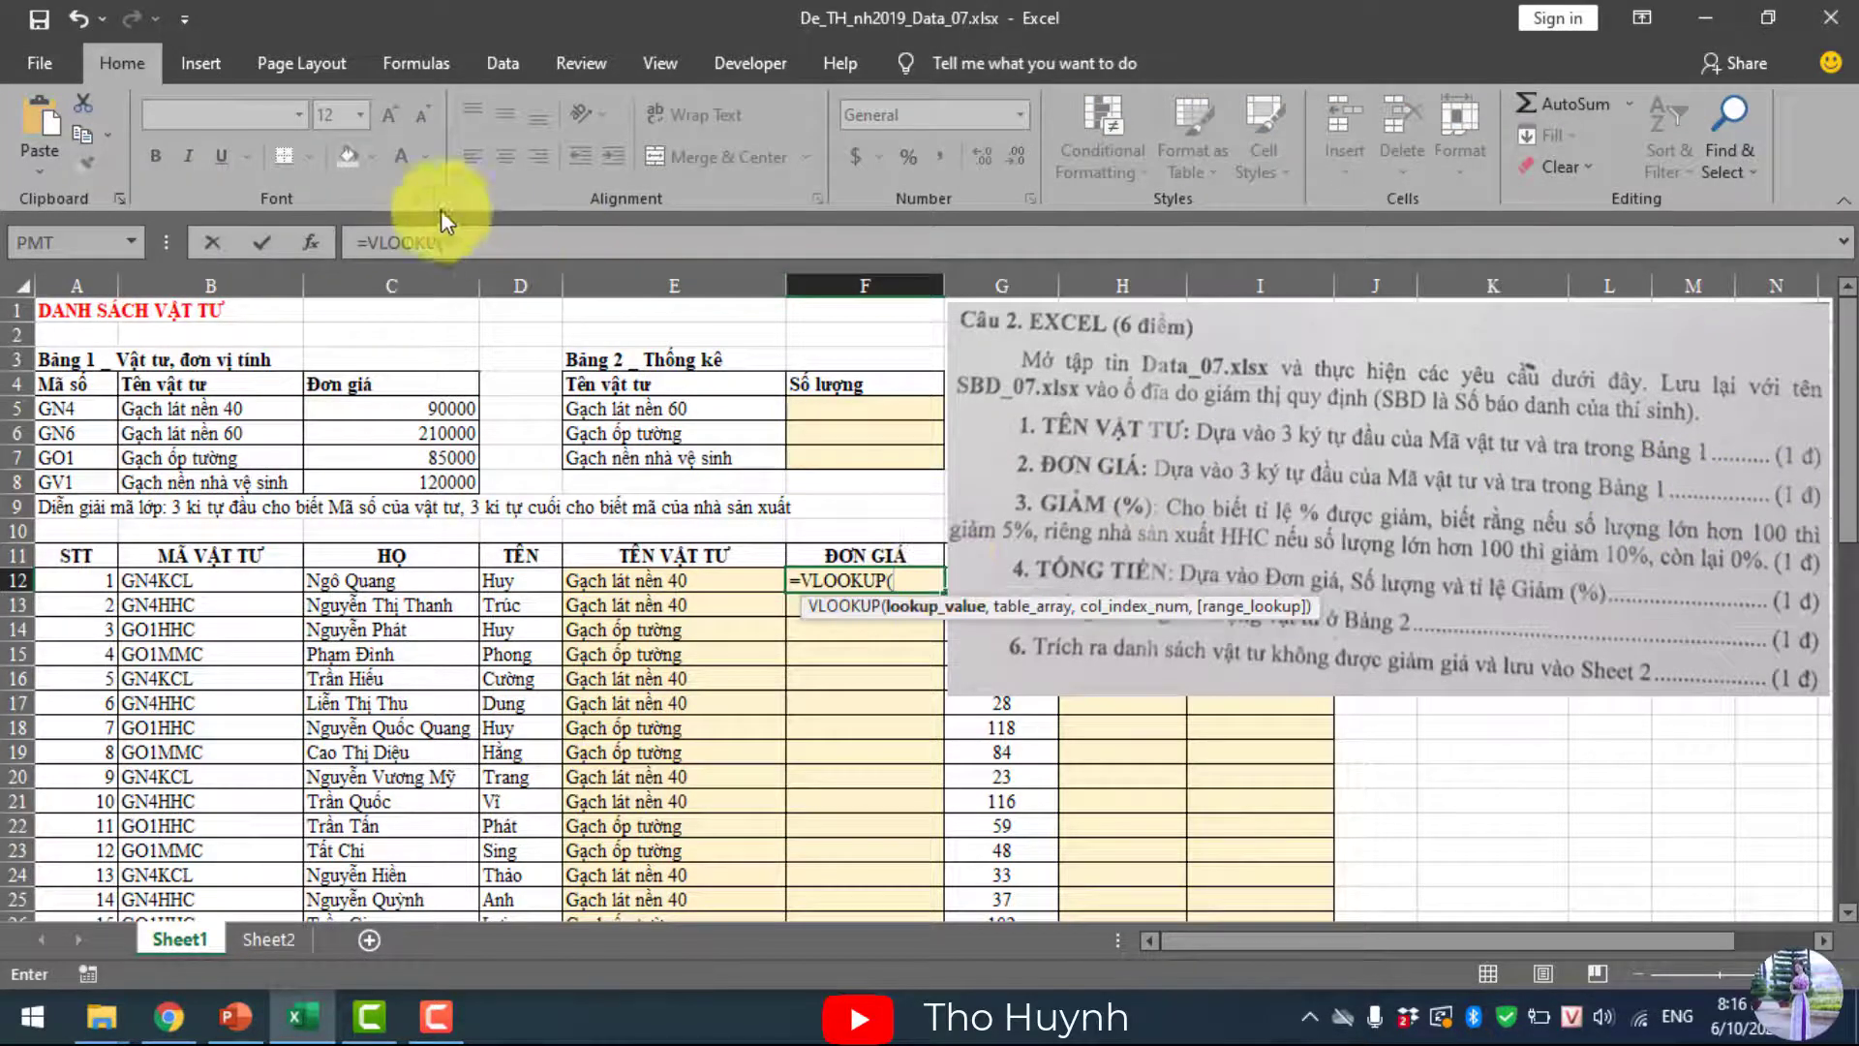
pyautogui.click(494, 241)
pyautogui.write('l')
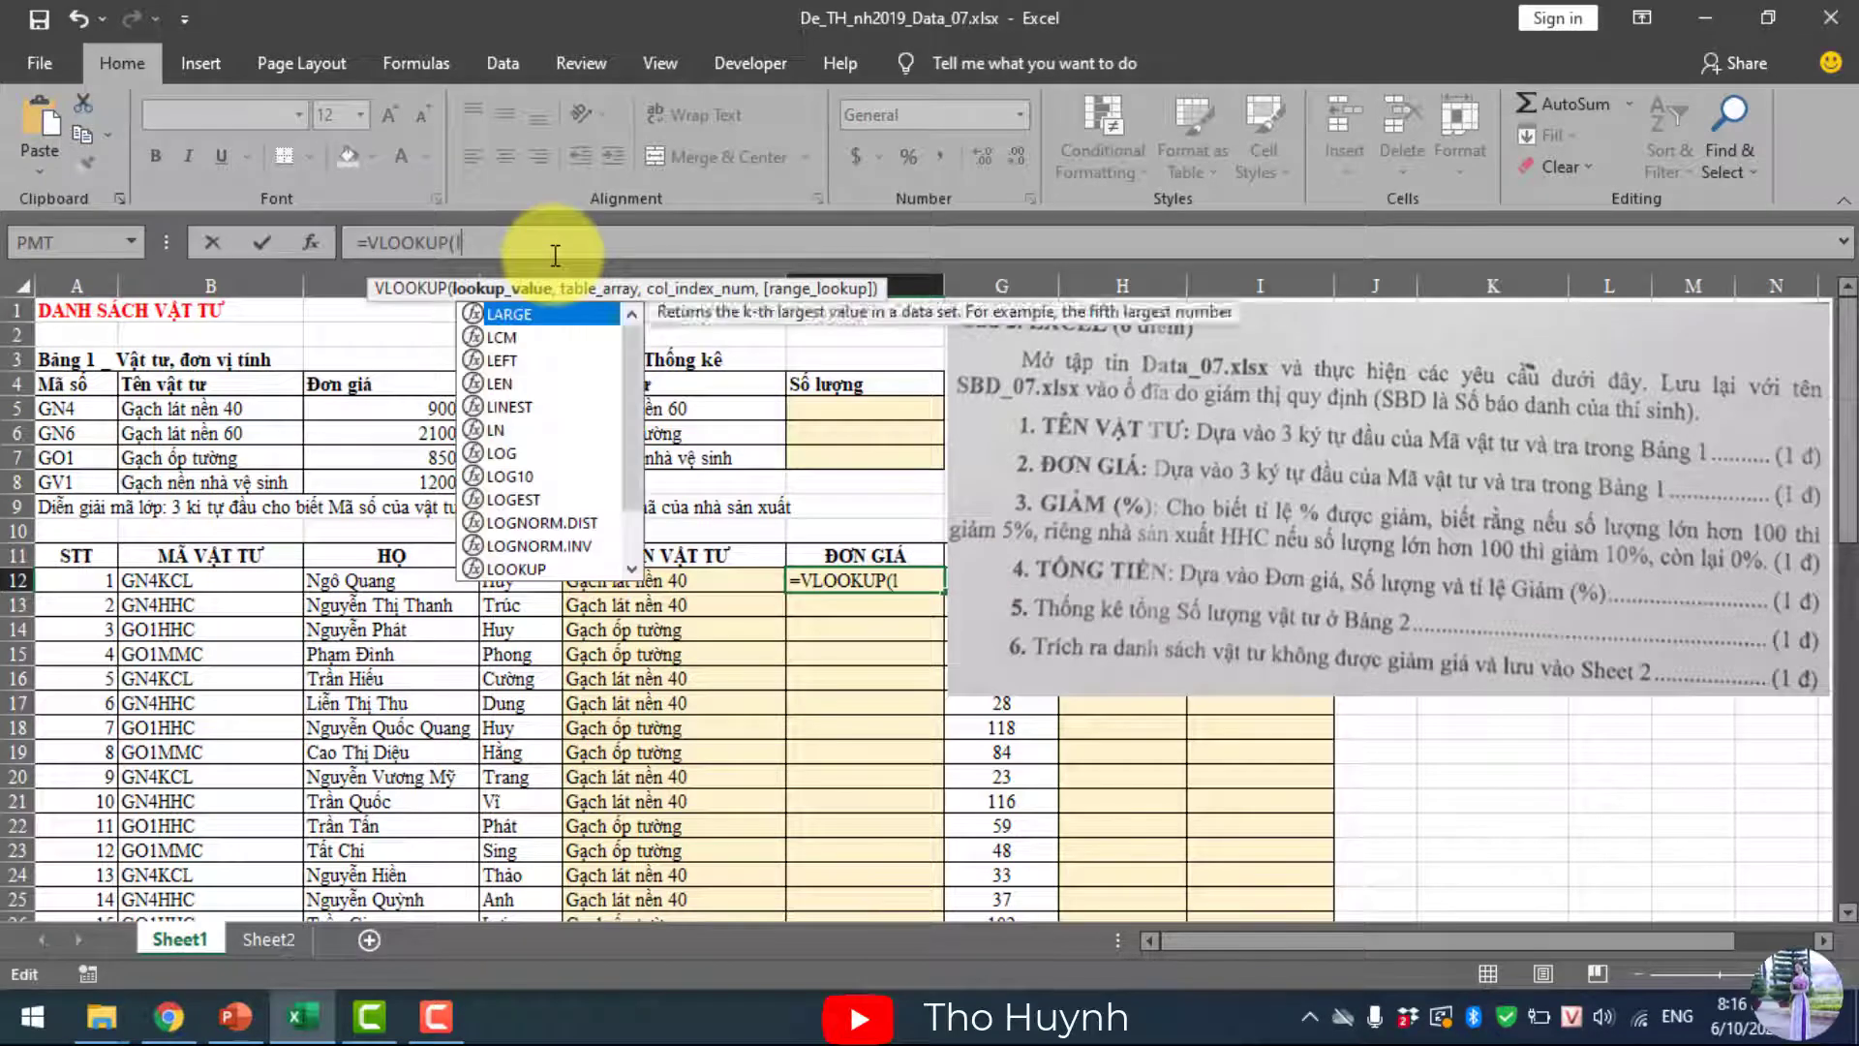
pyautogui.write('eft')
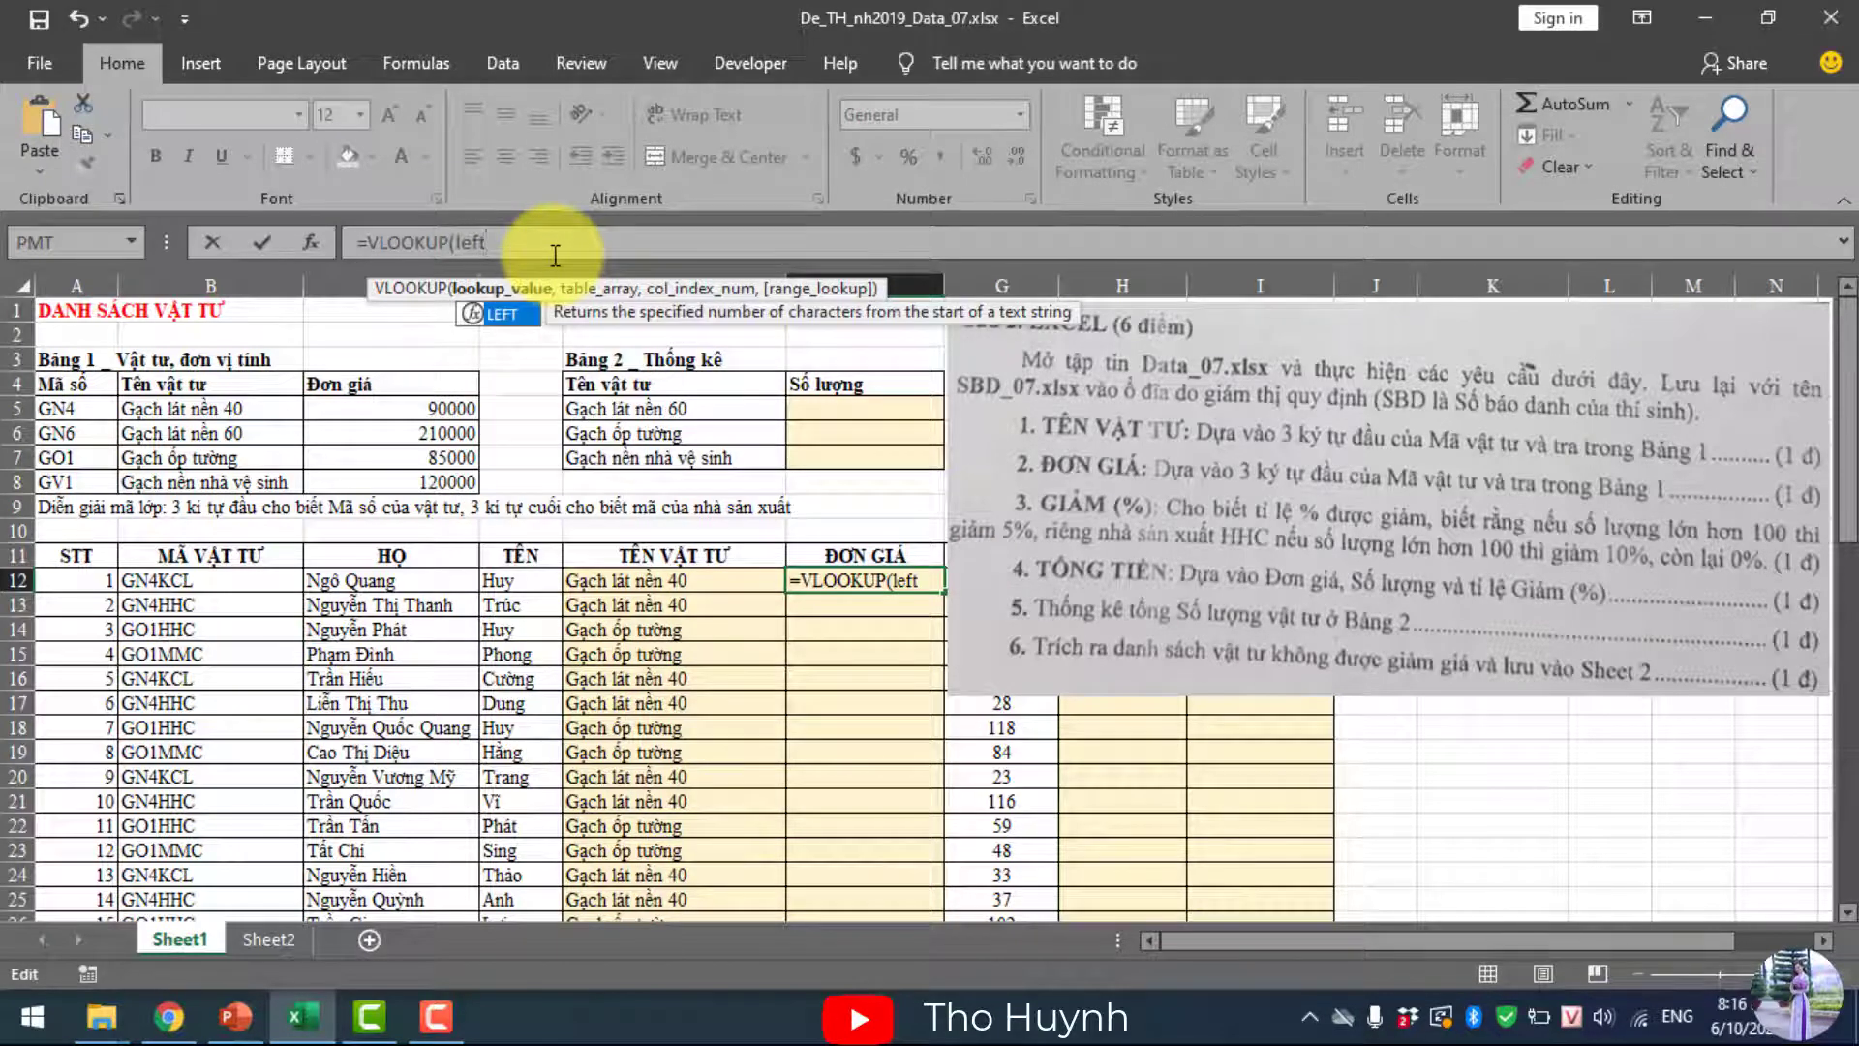
pyautogui.write('(')
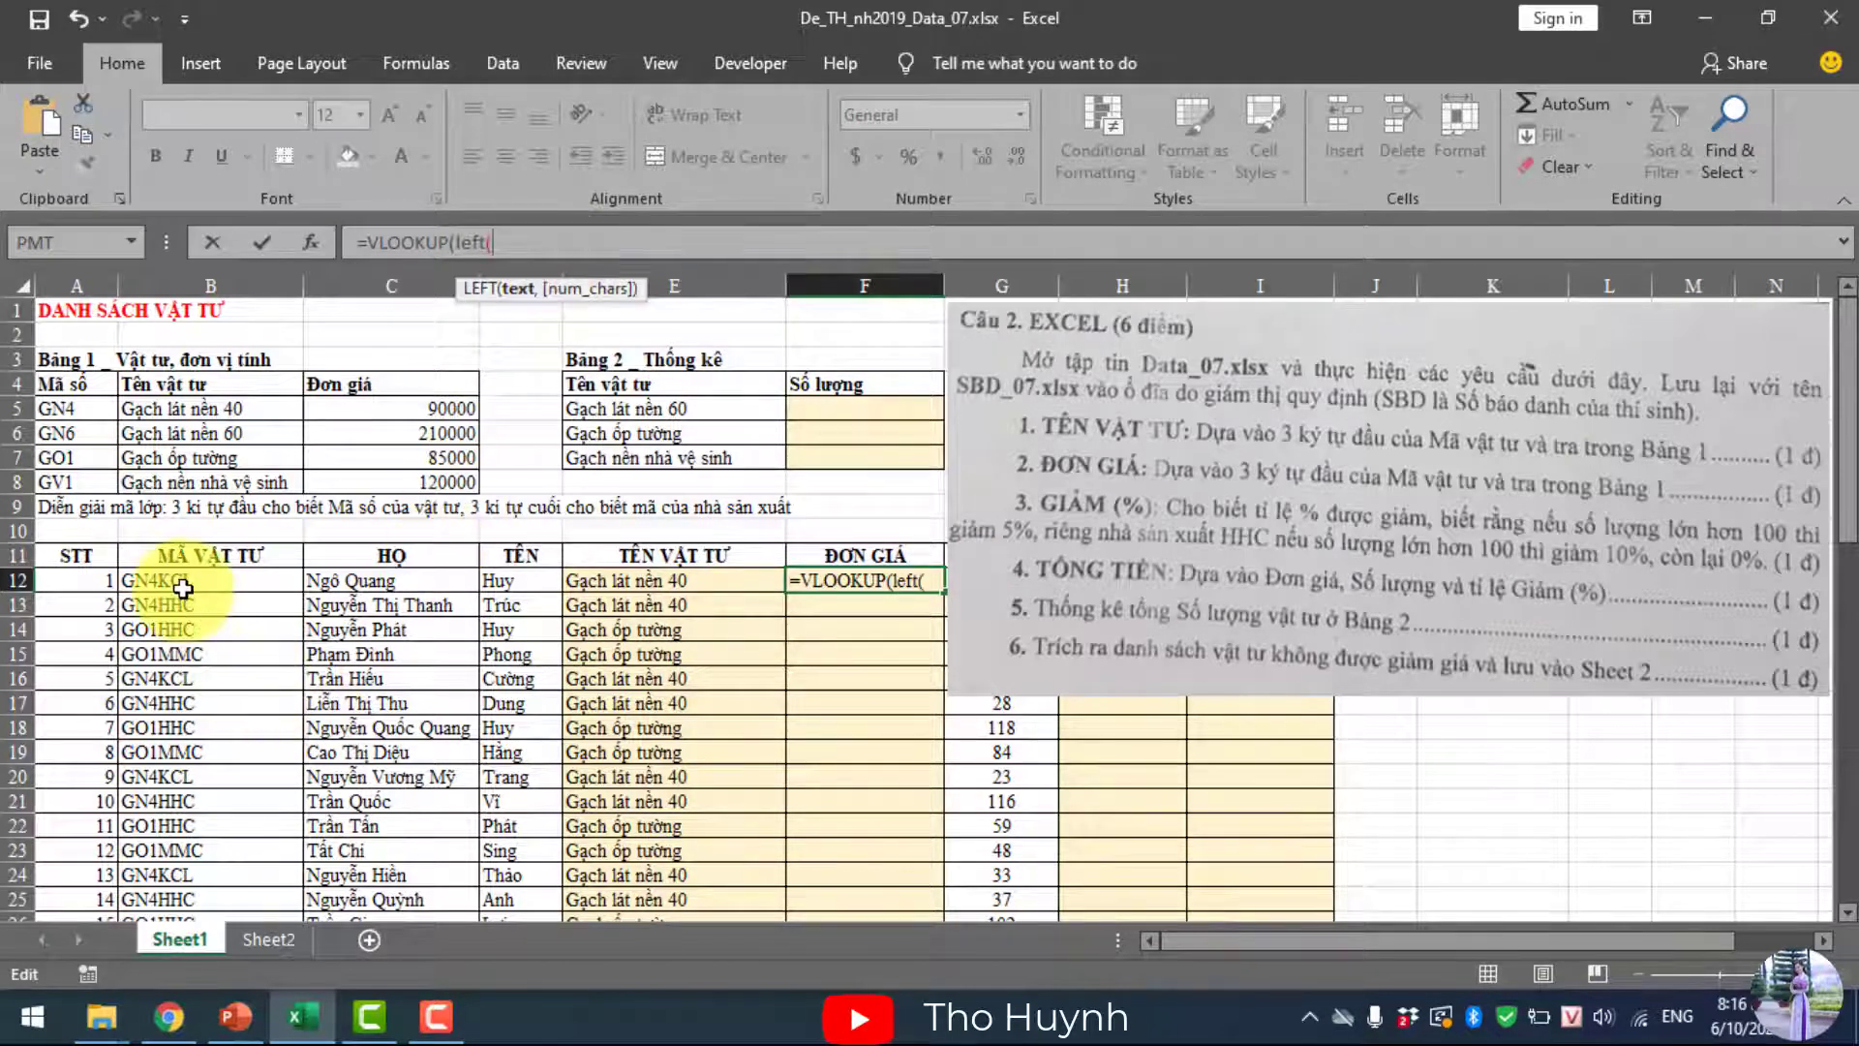
pyautogui.click(169, 580)
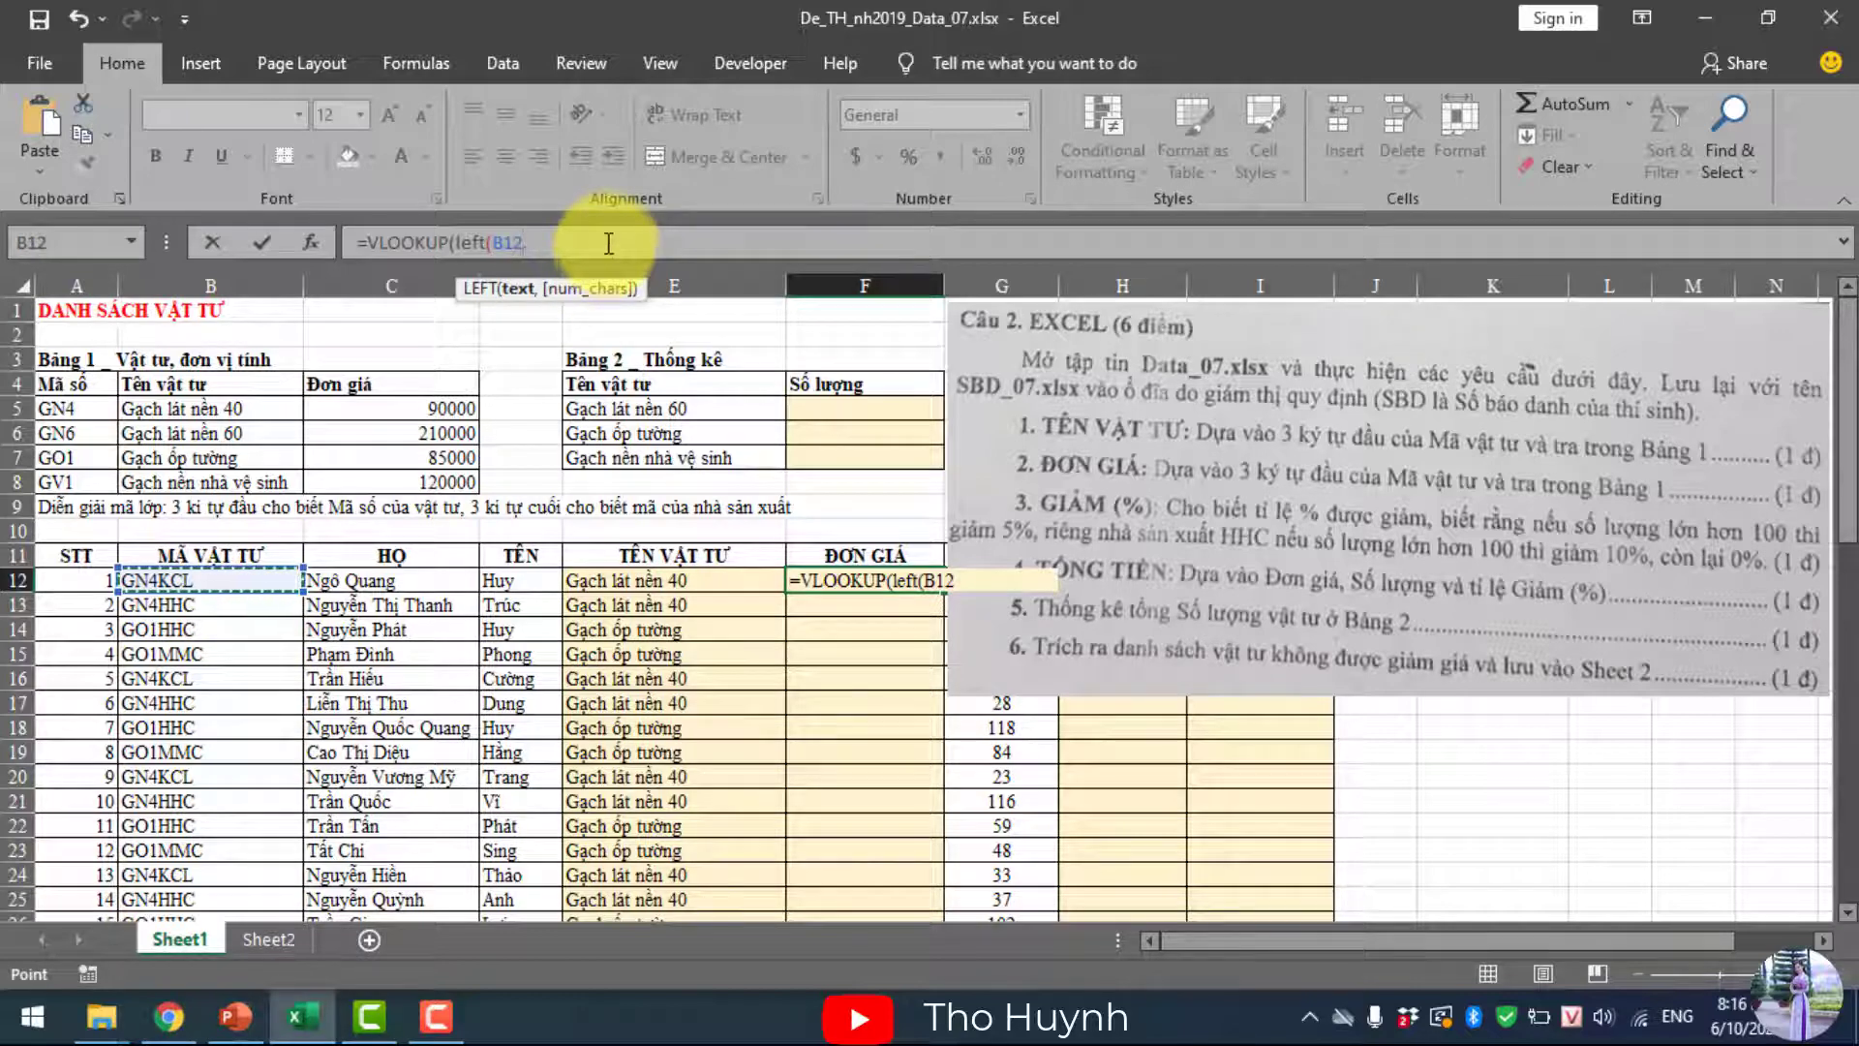
pyautogui.write(',3)')
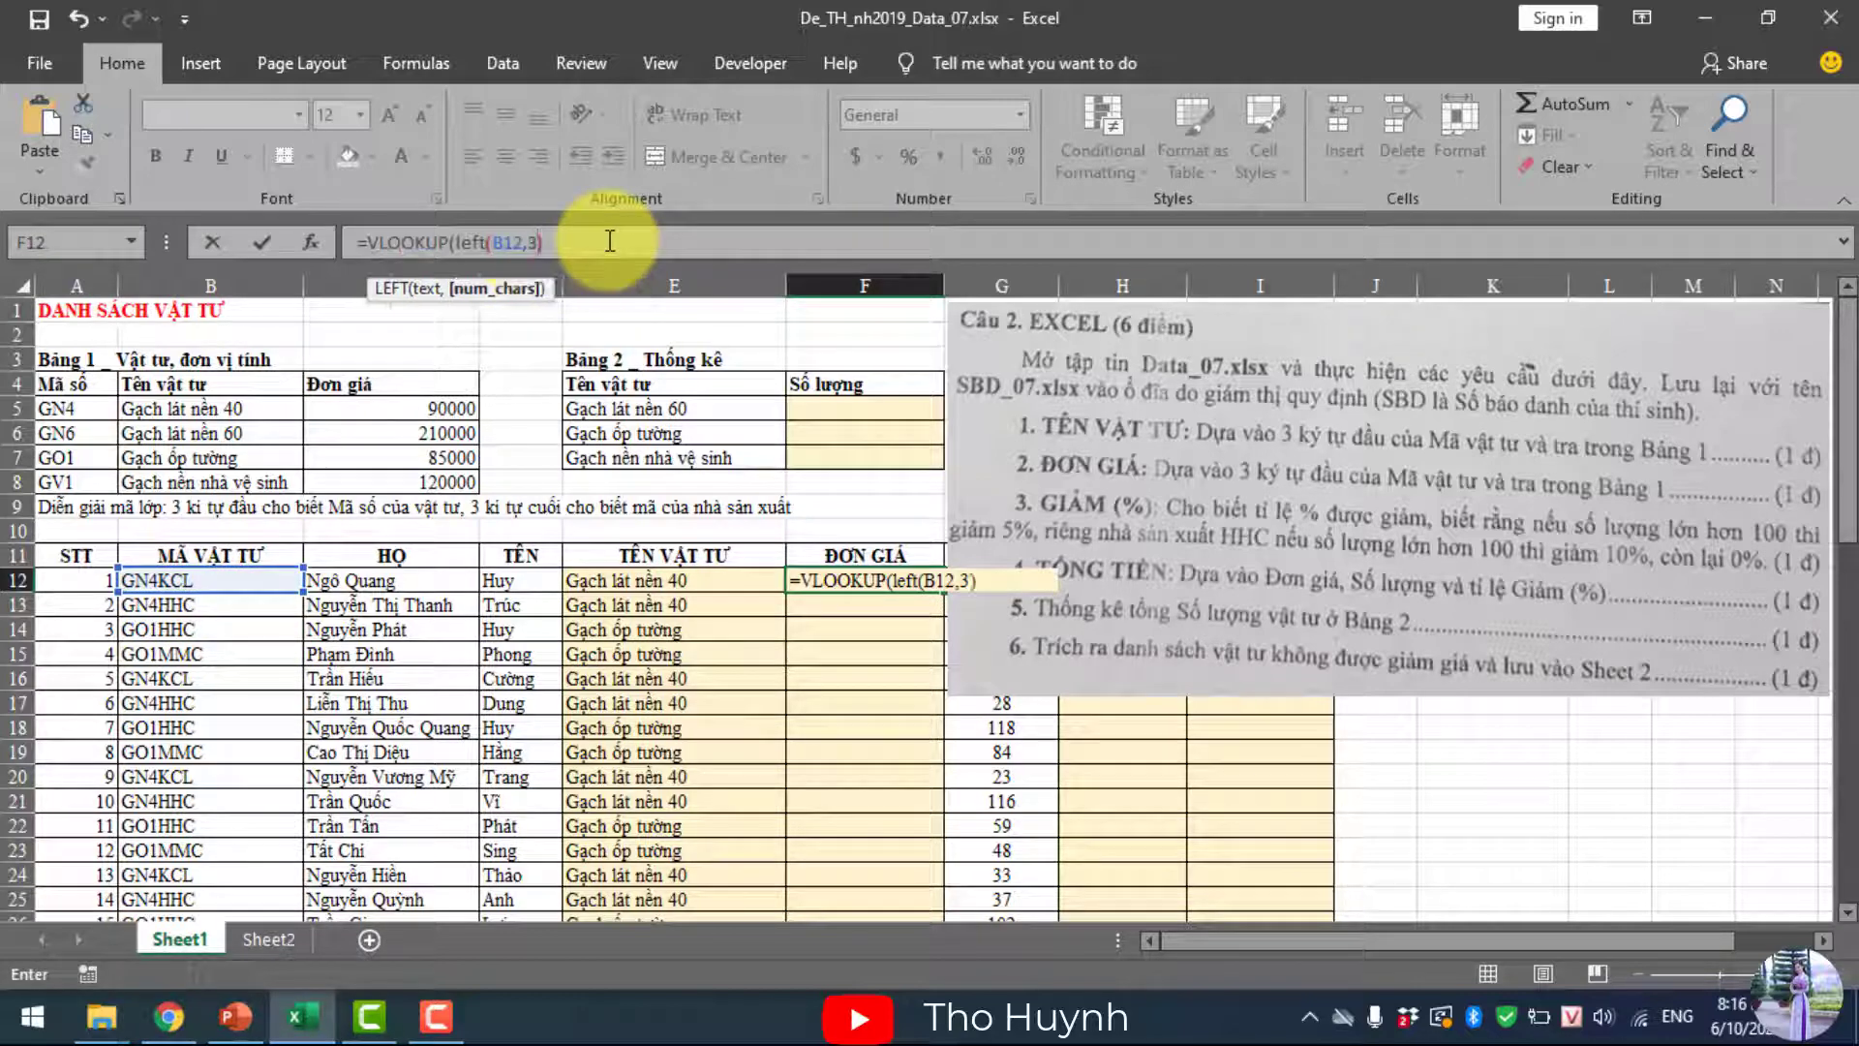
pyautogui.write(',')
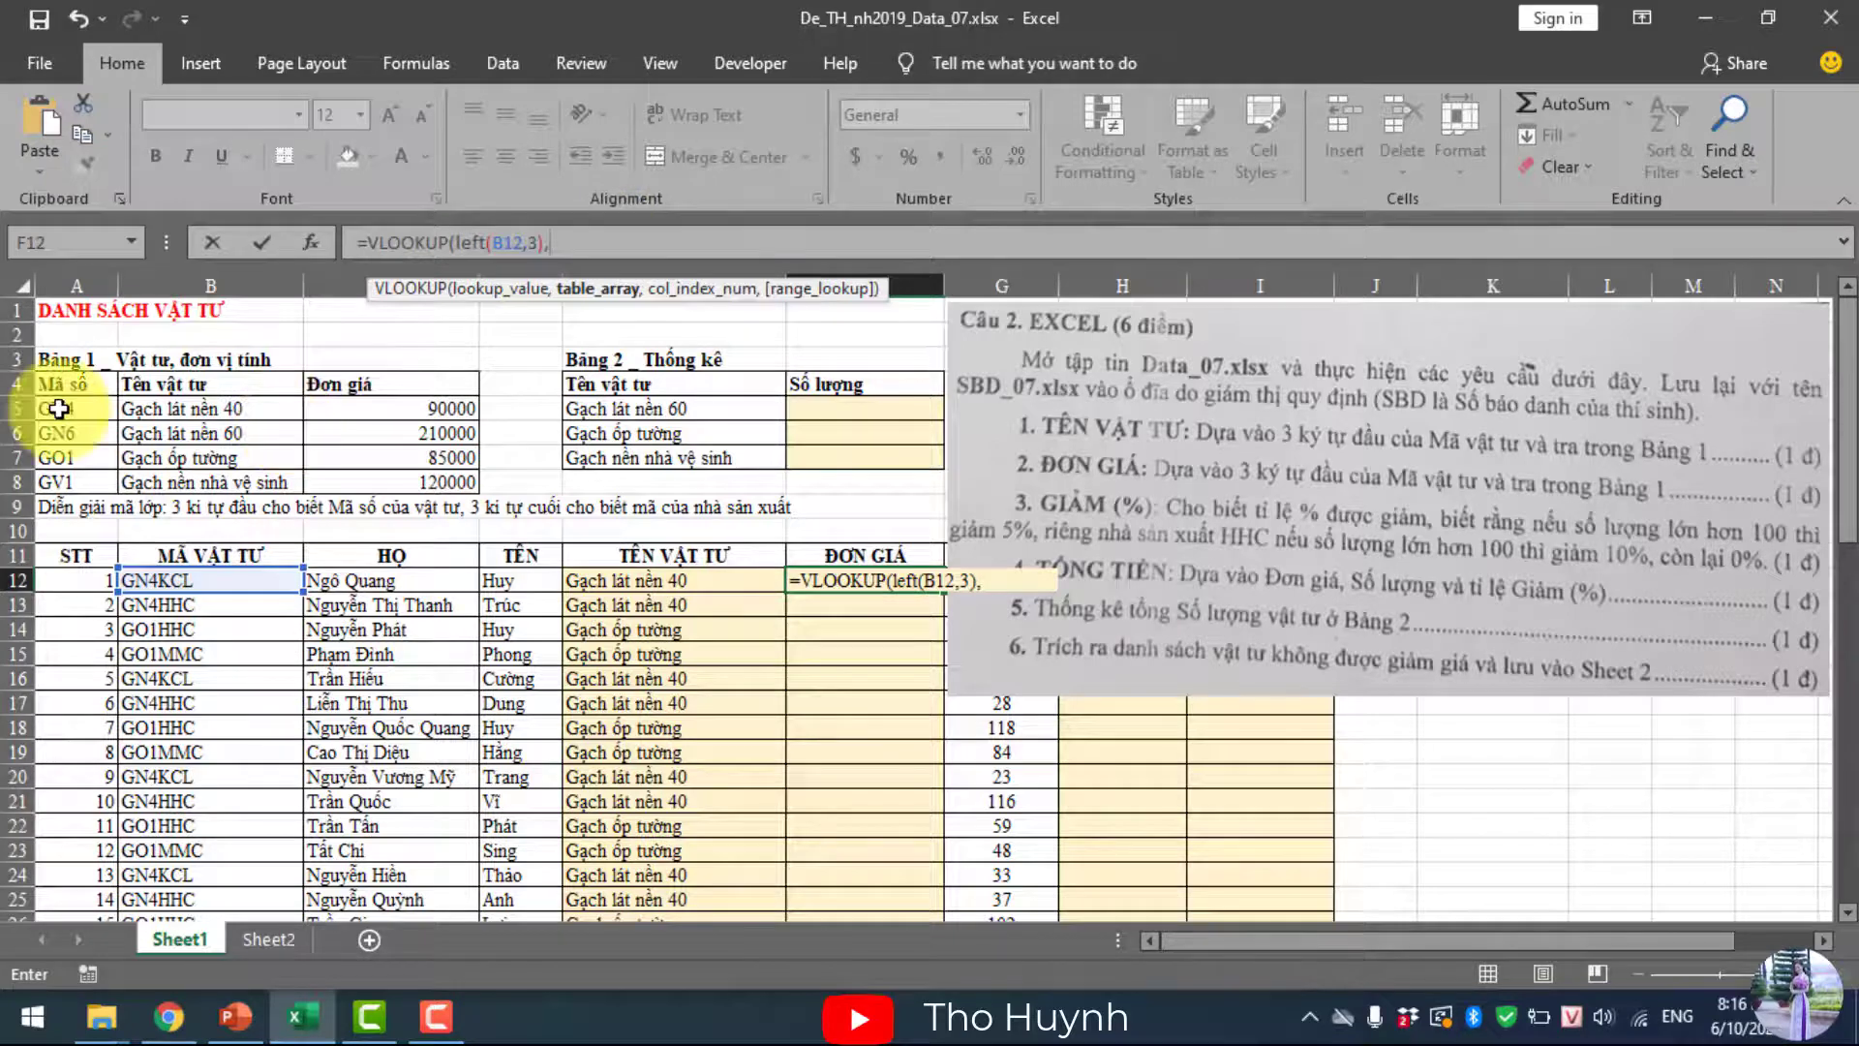
pyautogui.moveTo(58, 408); pyautogui.dragTo(441, 482)
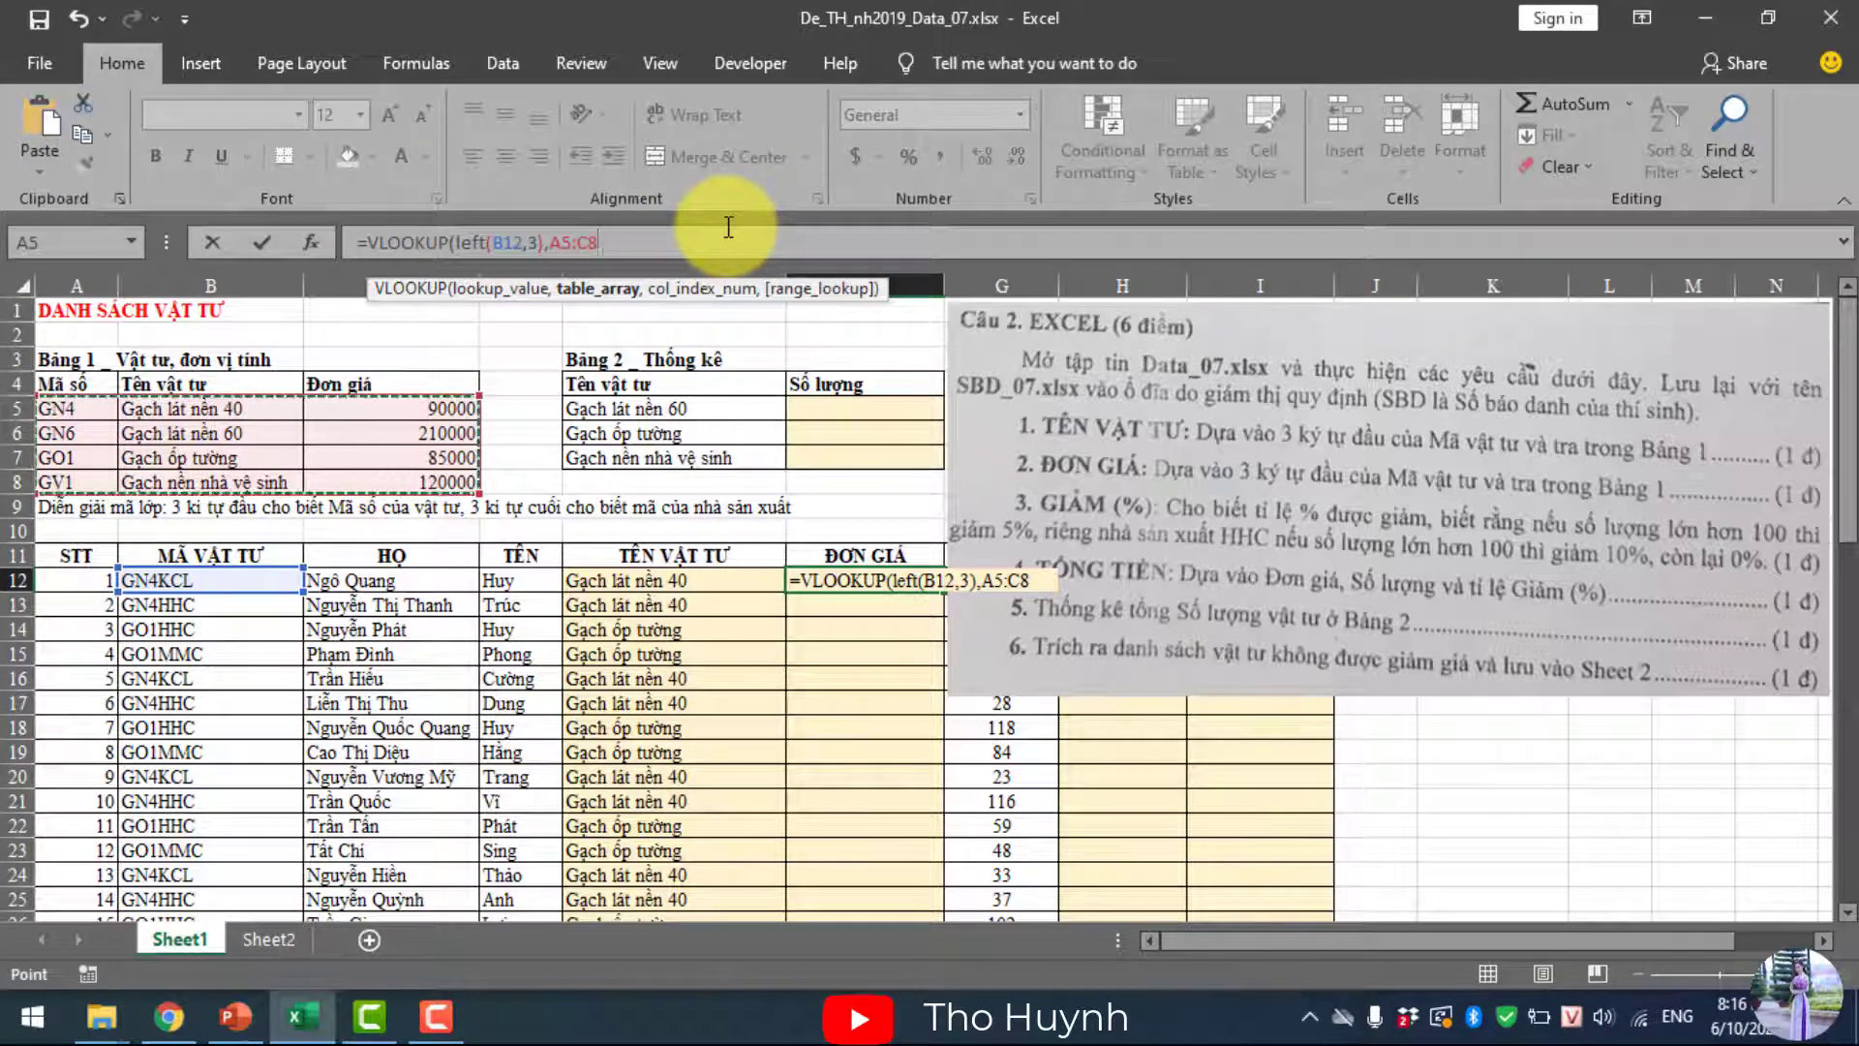
pyautogui.press('F4')
pyautogui.write('$C$8,')
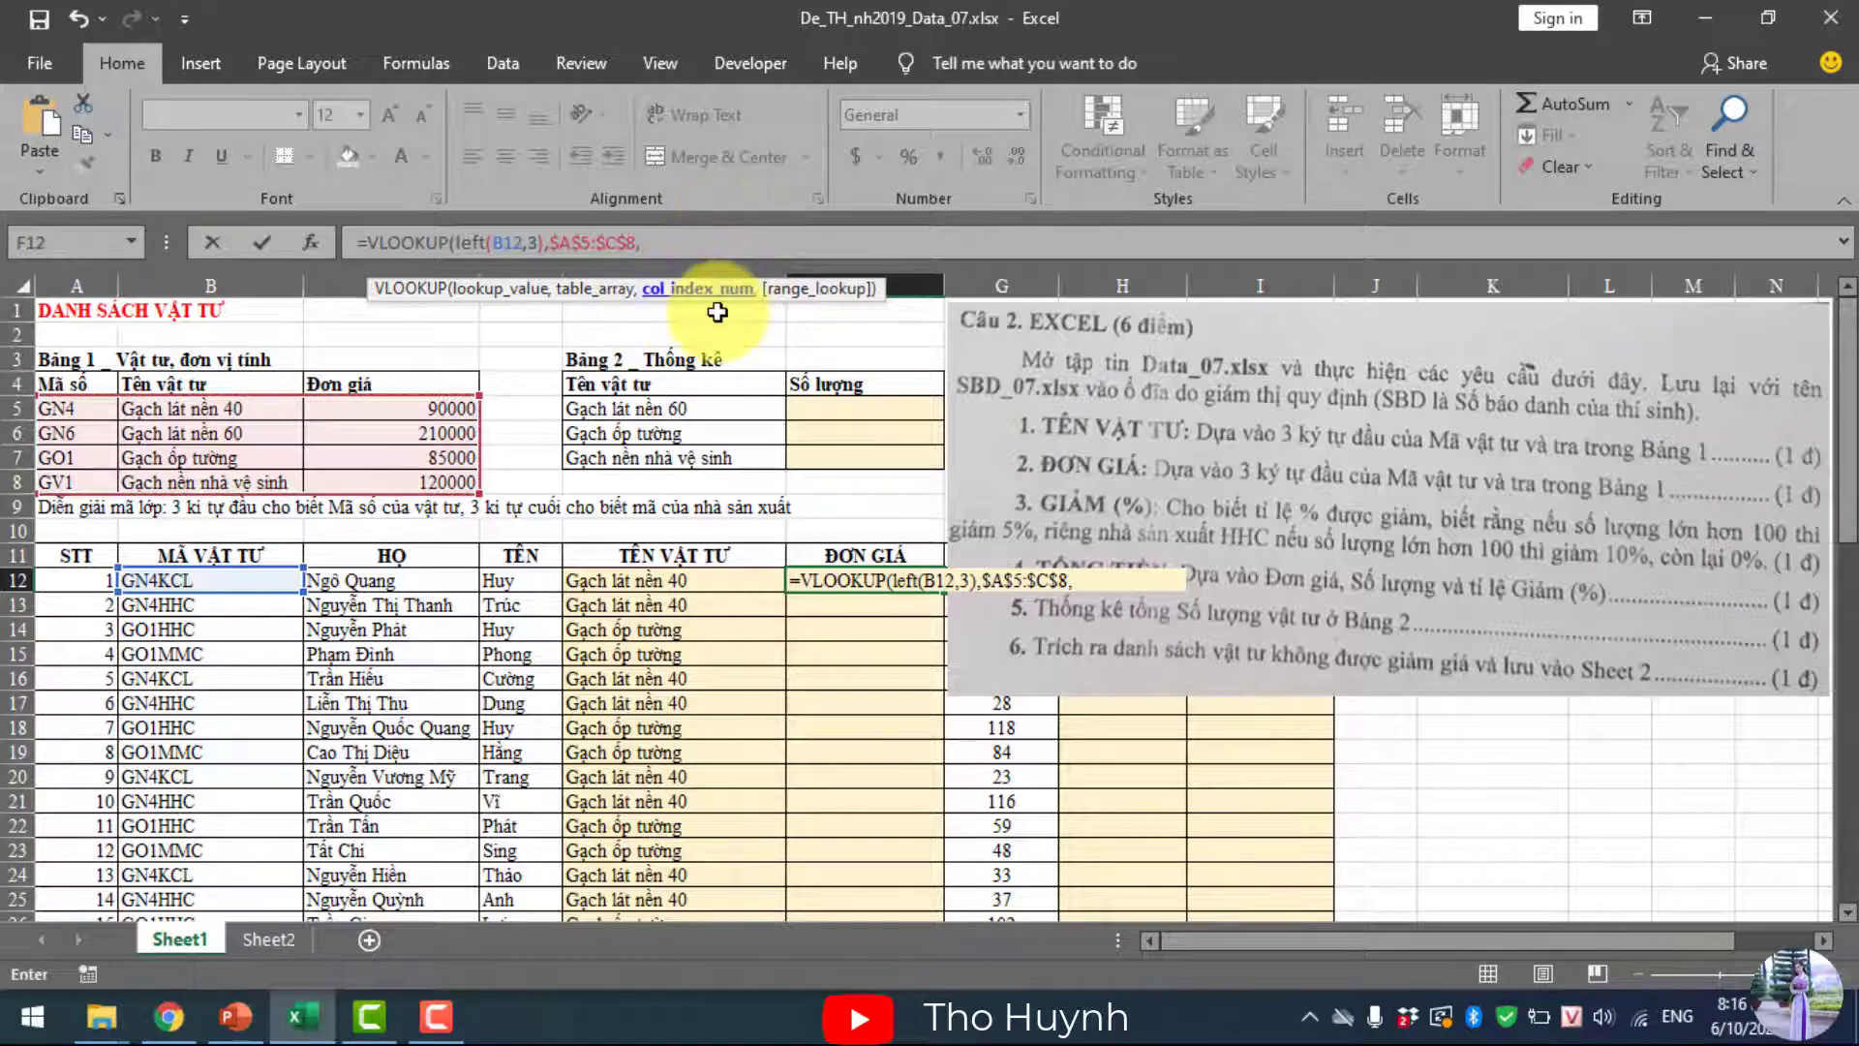
pyautogui.write('3')
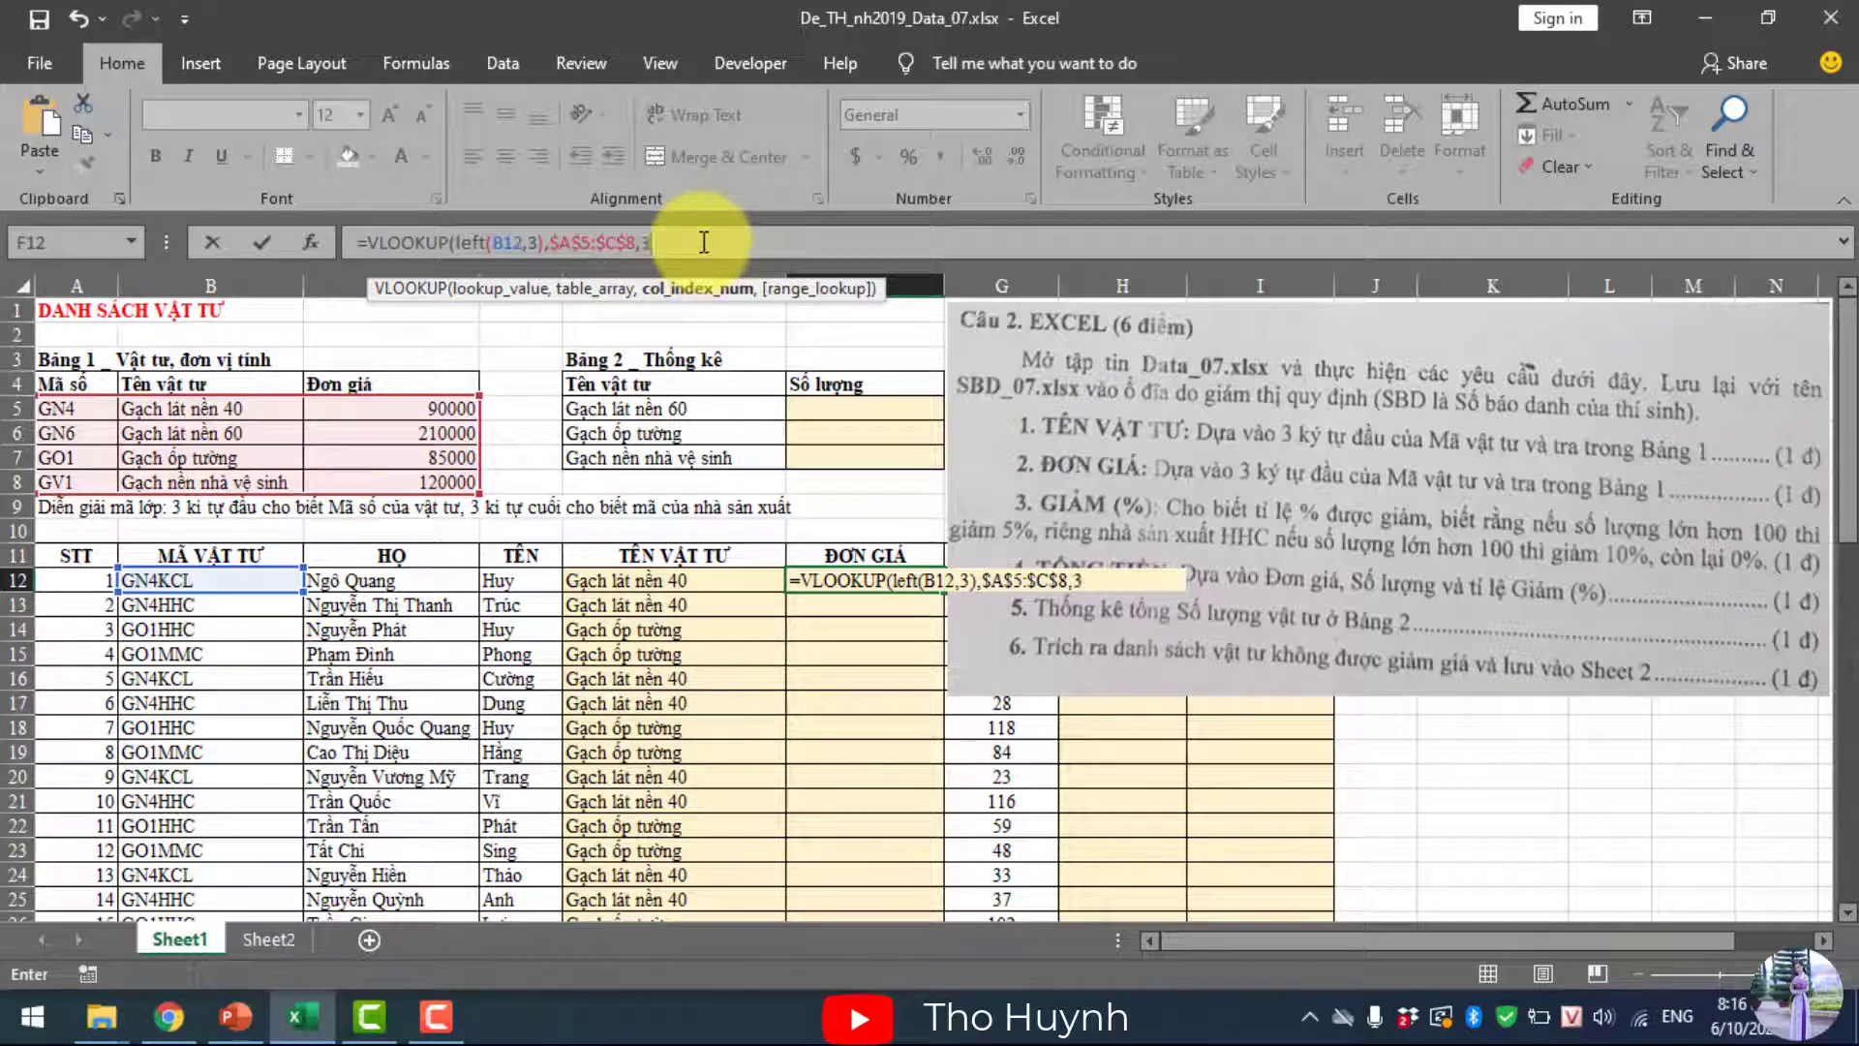
pyautogui.write(',0)')
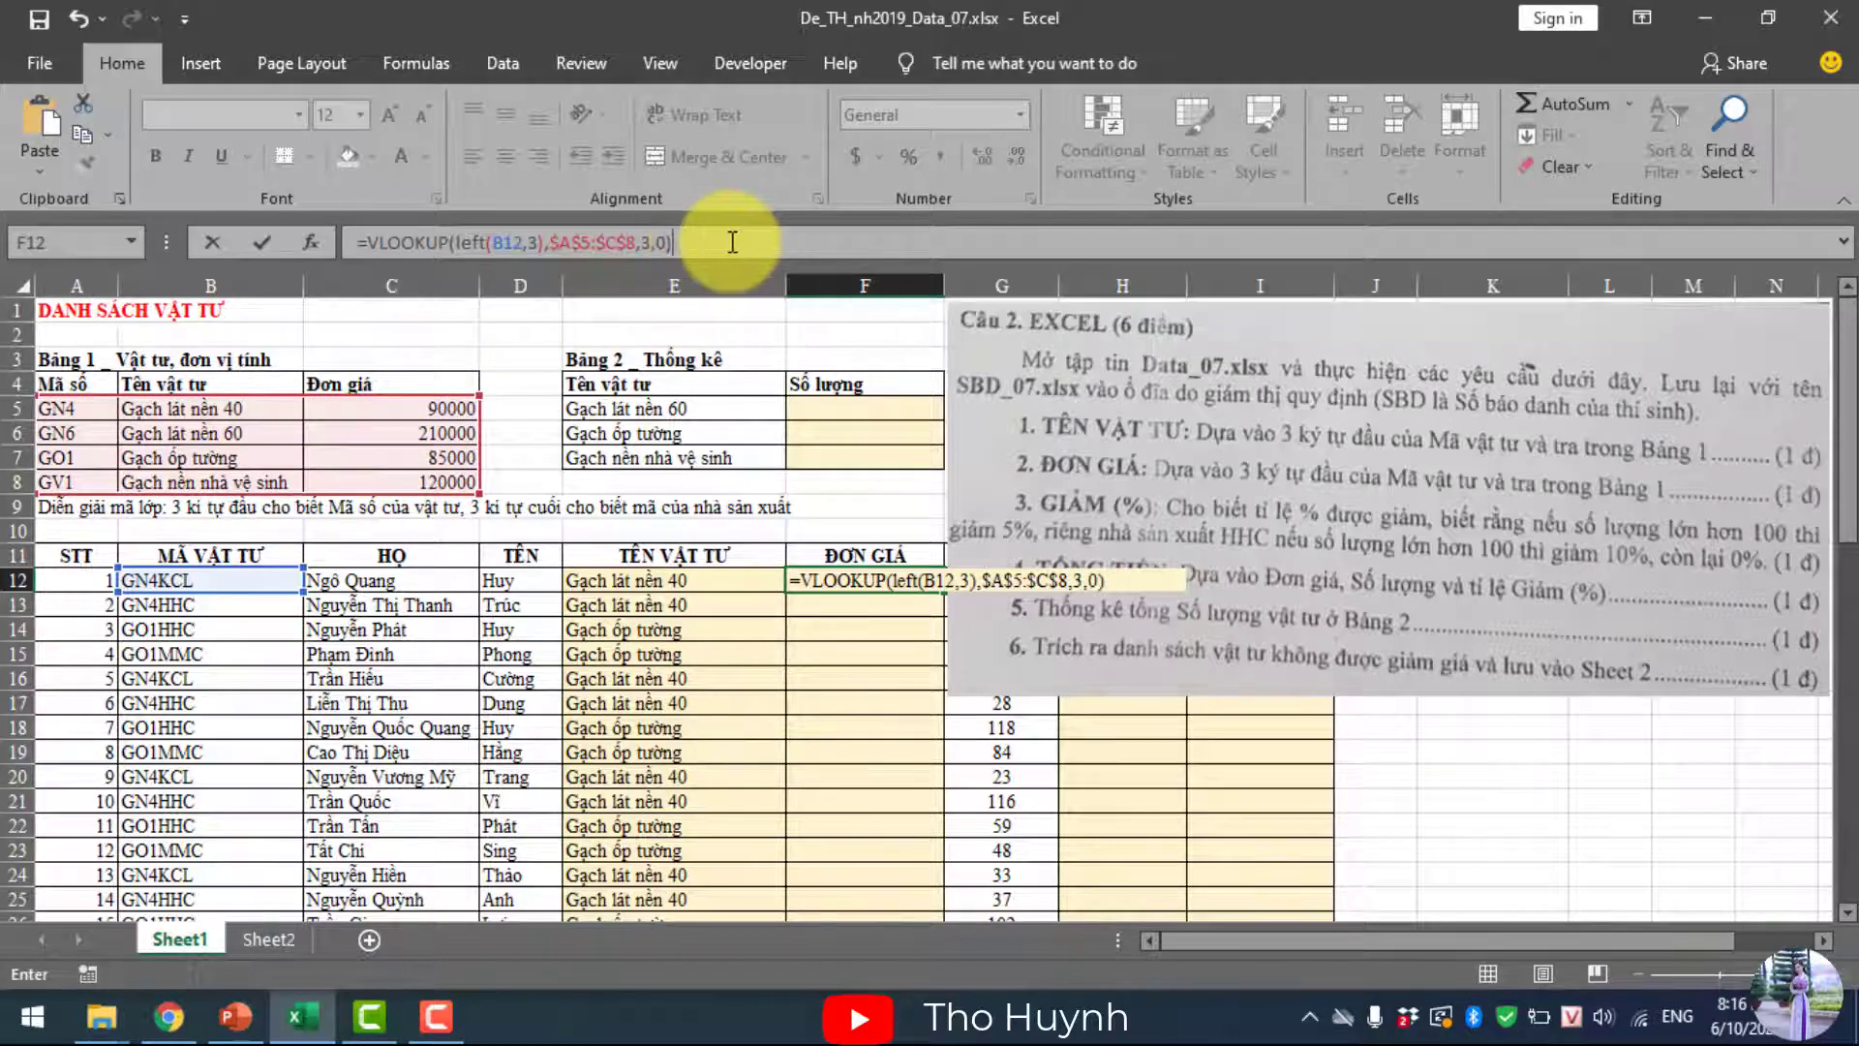
pyautogui.press('Return')
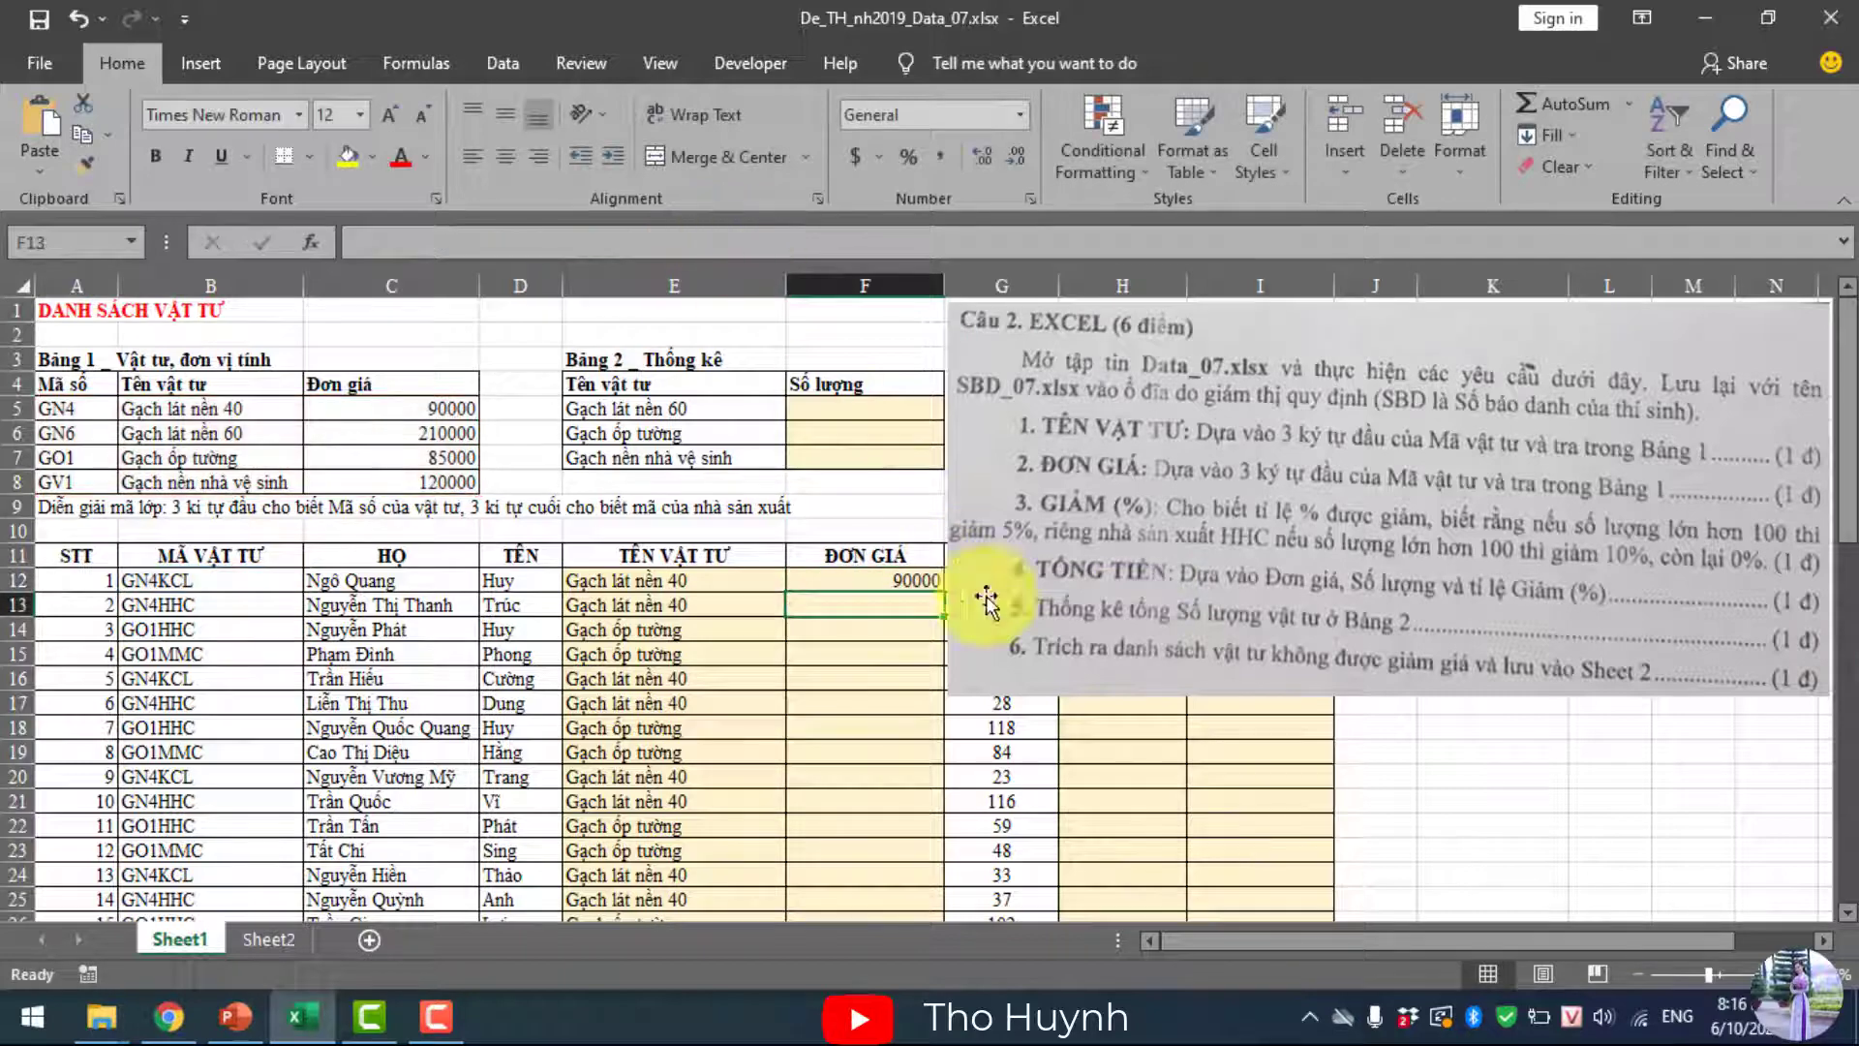
pyautogui.click(892, 578)
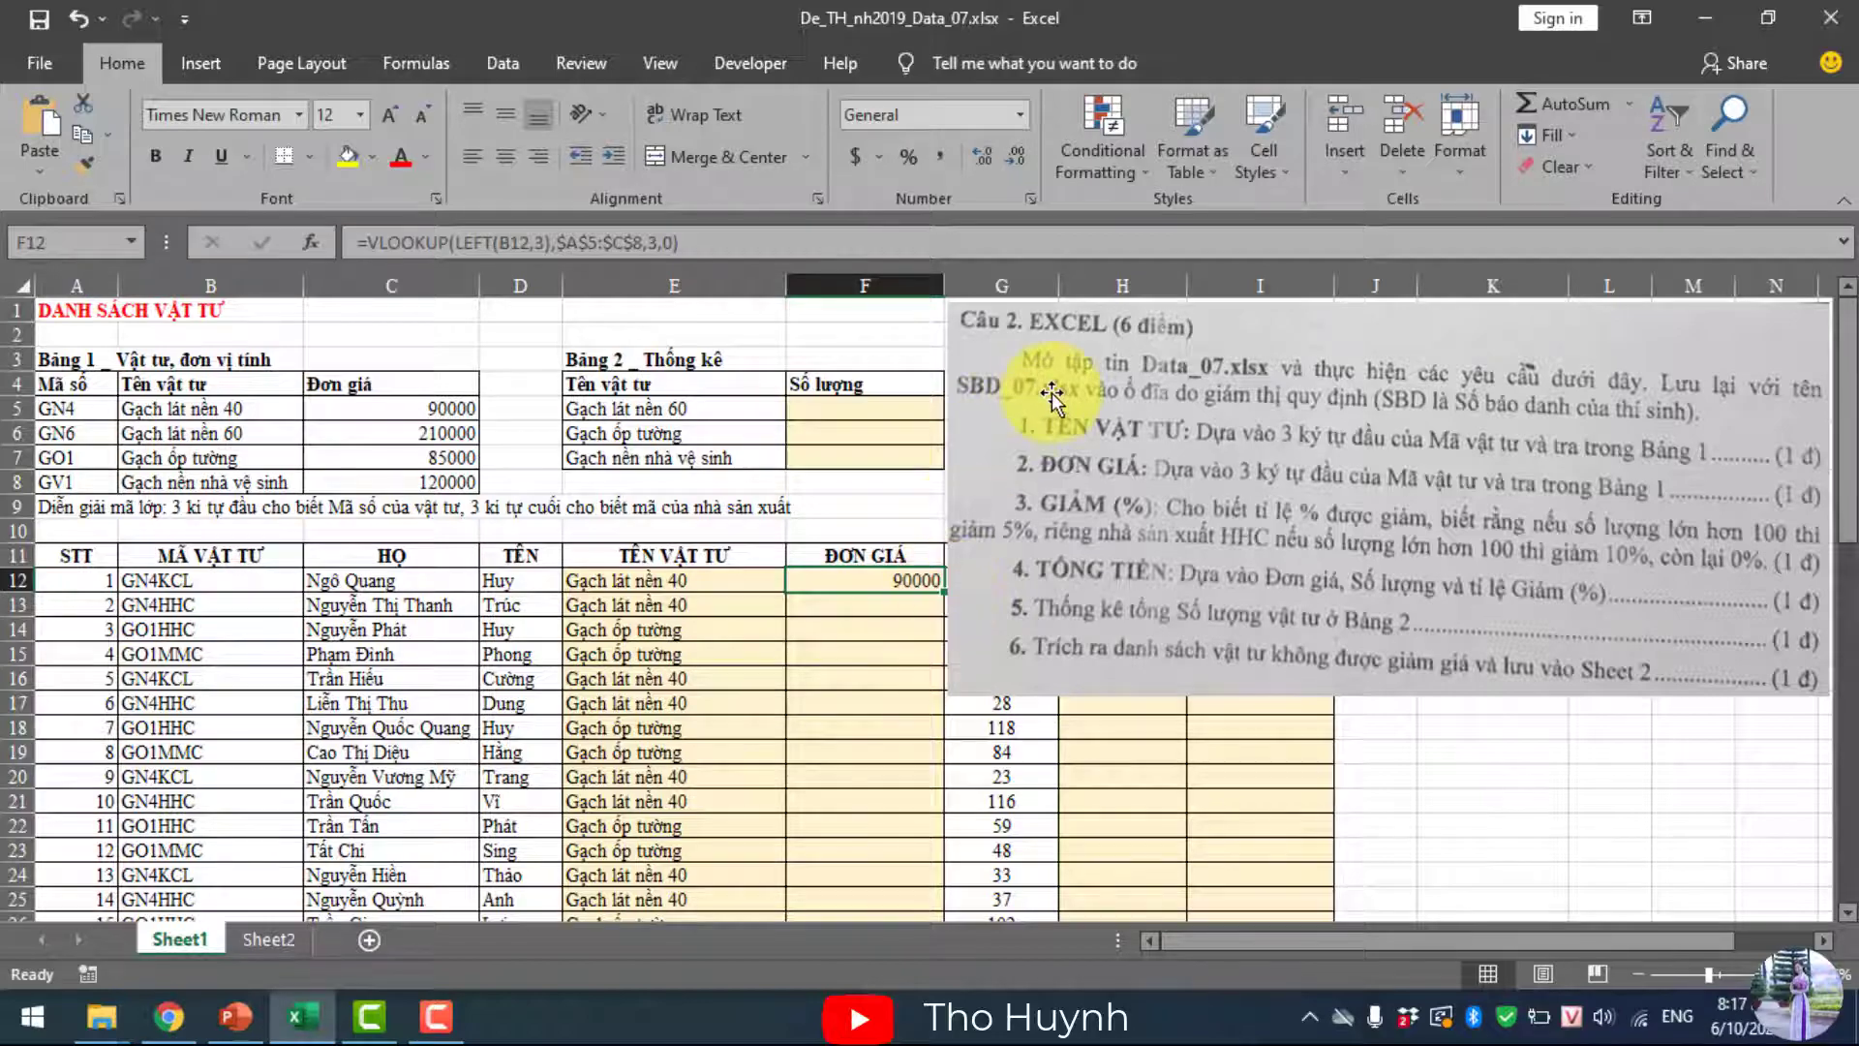
# - Nudge the question picture aside and fill the F12 price formula down to F61
pyautogui.moveTo(996, 353); pyautogui.dragTo(1035, 353)
pyautogui.click(899, 578)
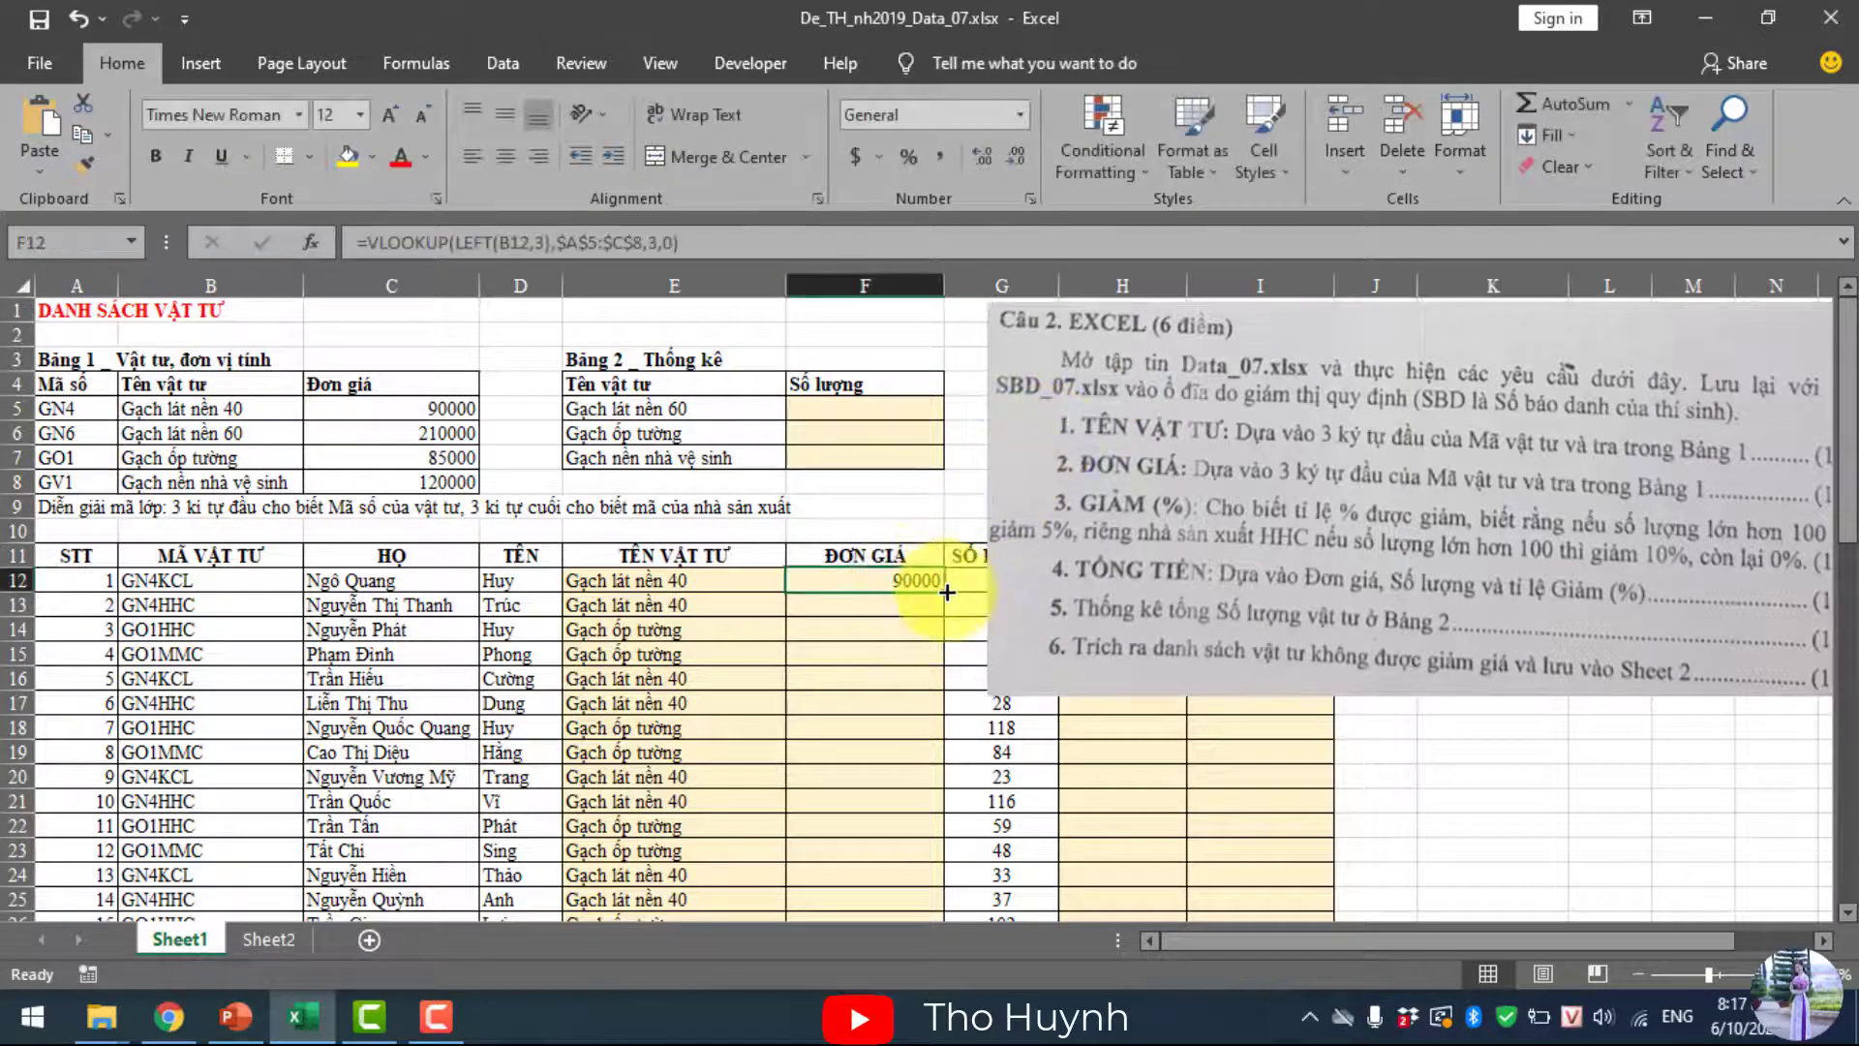
pyautogui.moveTo(942, 591); pyautogui.dragTo(938, 1038)
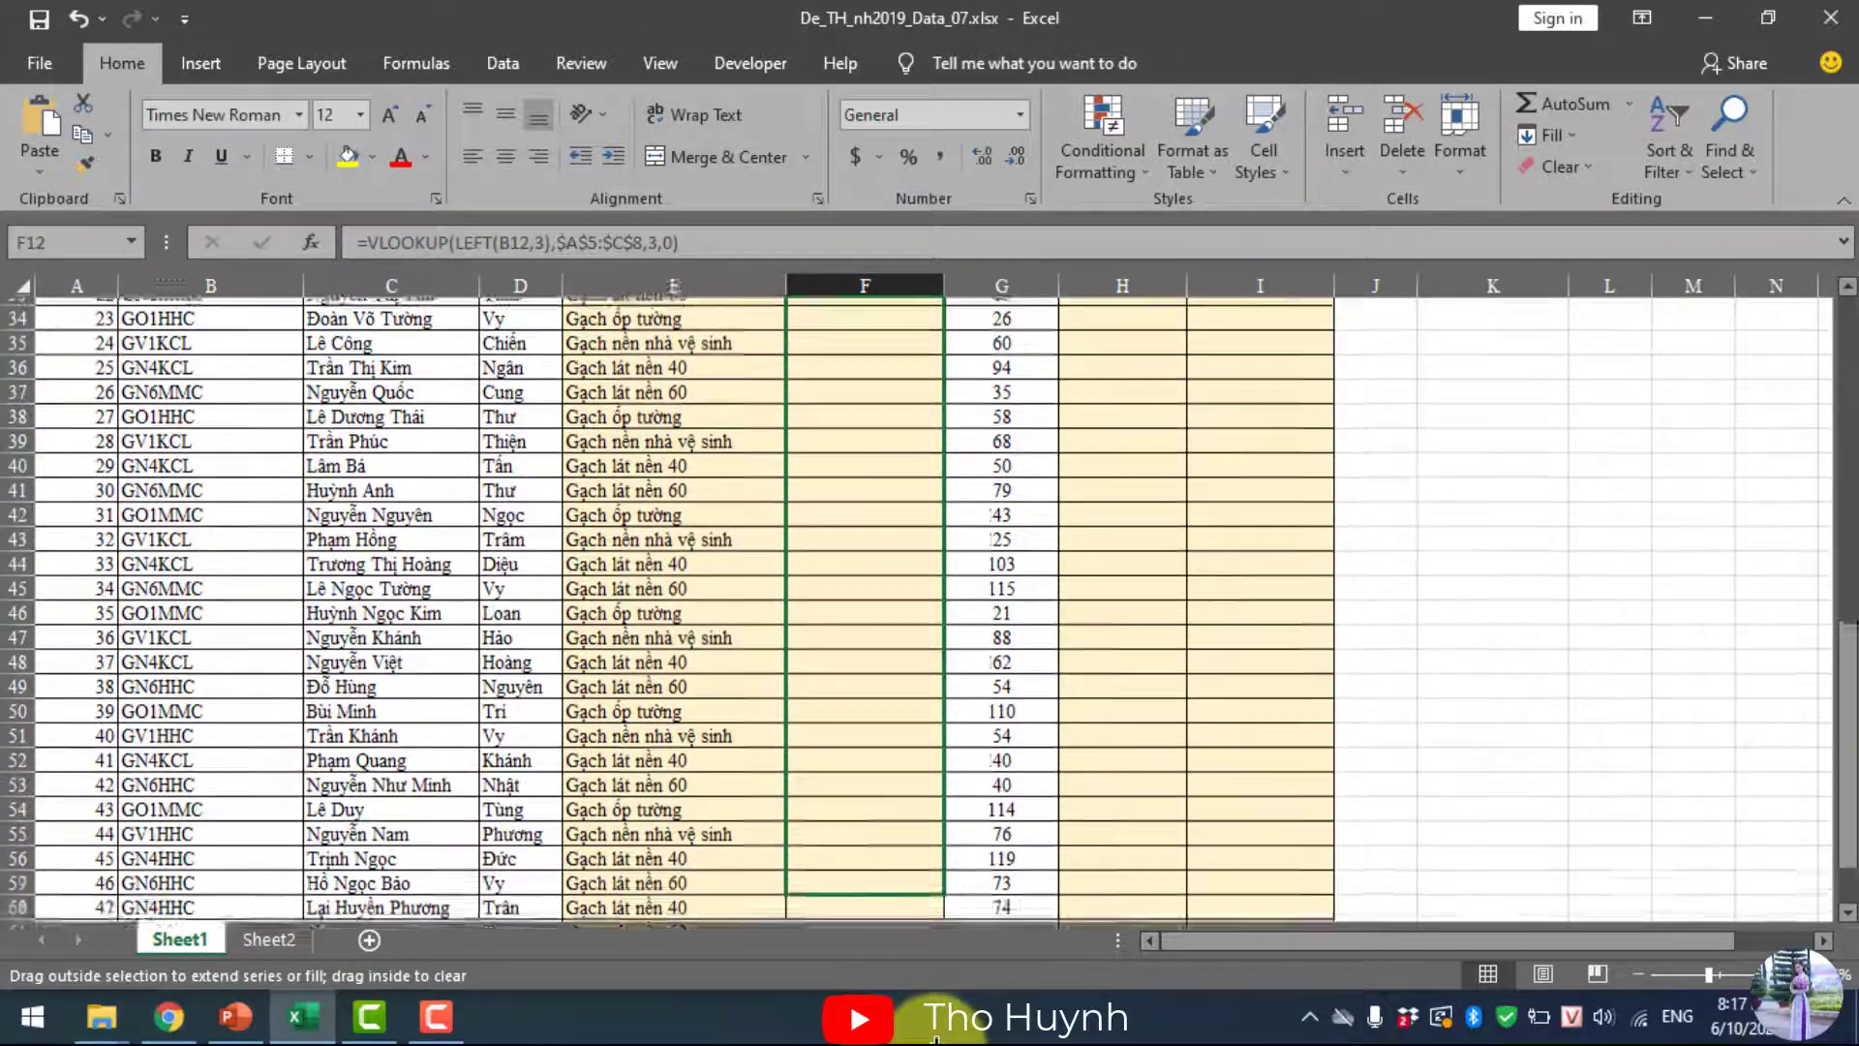
pyautogui.moveTo(937, 1032); pyautogui.dragTo(876, 821)
# - Move the exam-question picture down-left below row 14, uncovering the SỐ LƯỢNG, GIẢM (%) and TỔNG TIỀN columns
pyautogui.scroll(3, 1327, 623)
pyautogui.scroll(6, 1332, 621)
pyautogui.scroll(4, 1332, 621)
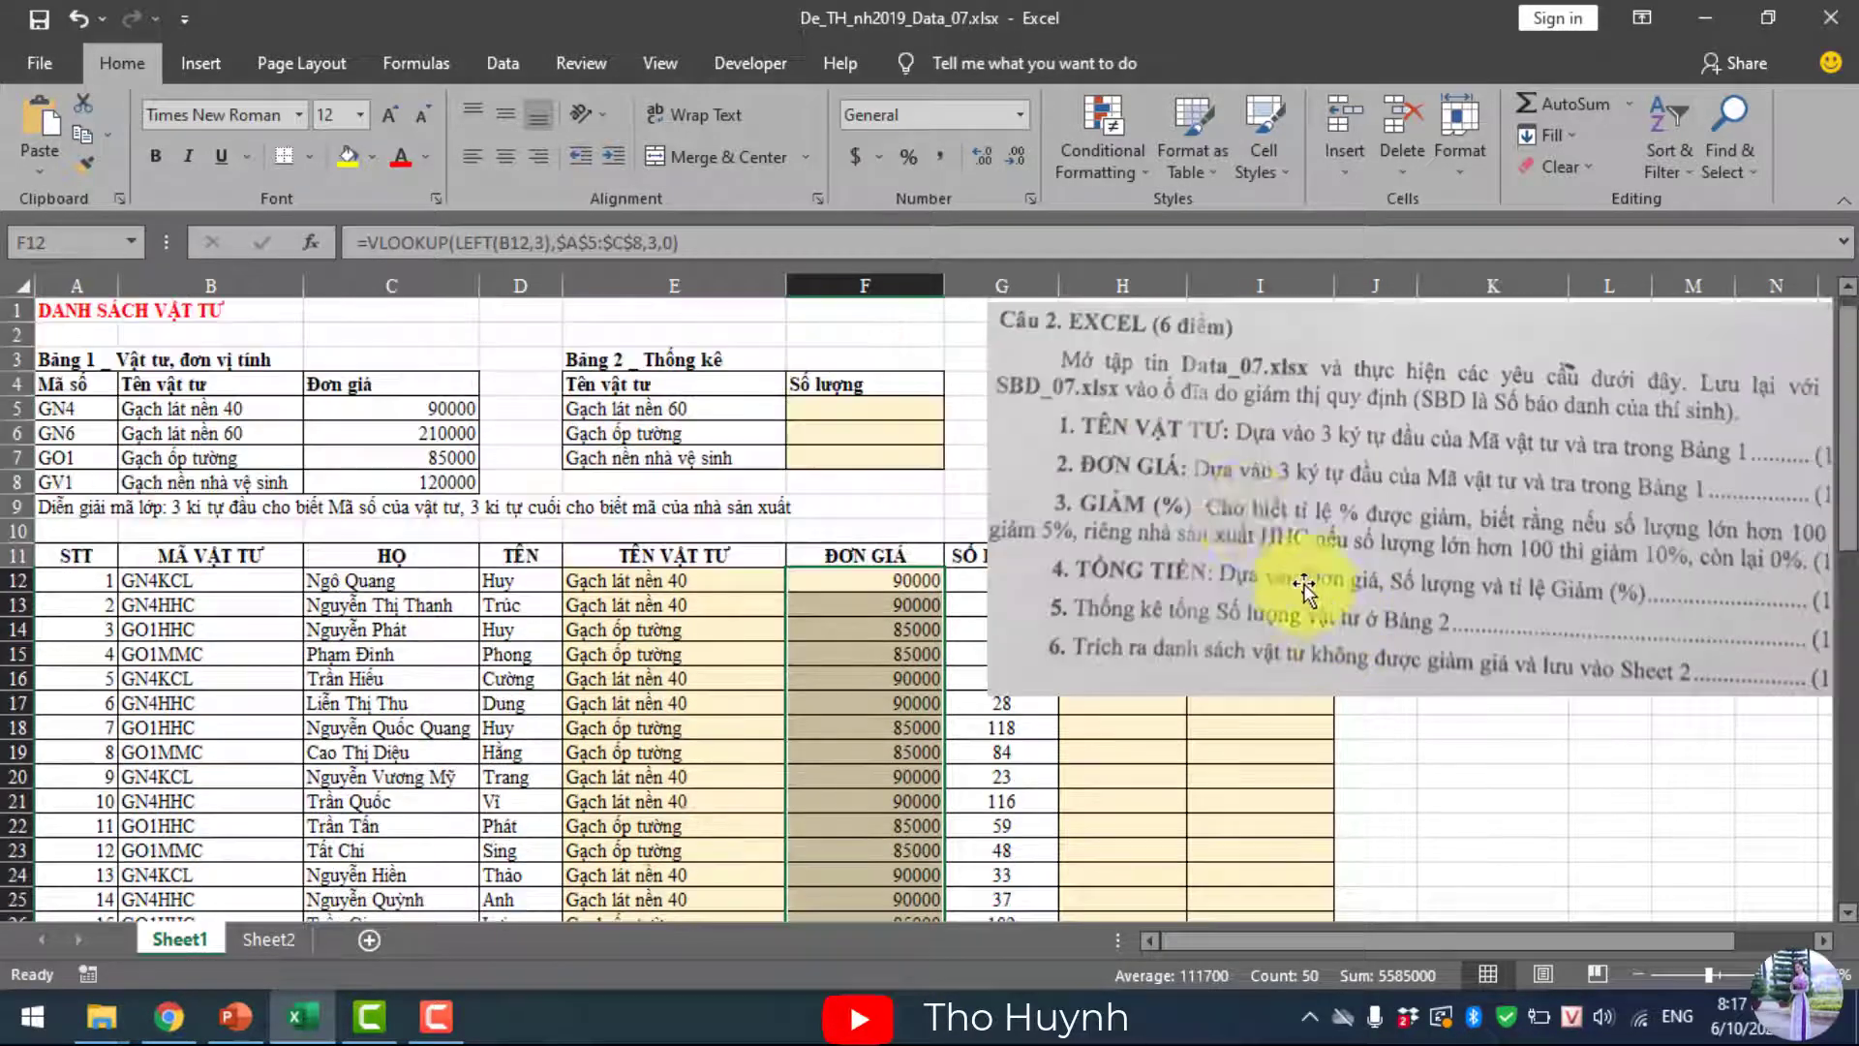
pyautogui.click(1224, 506)
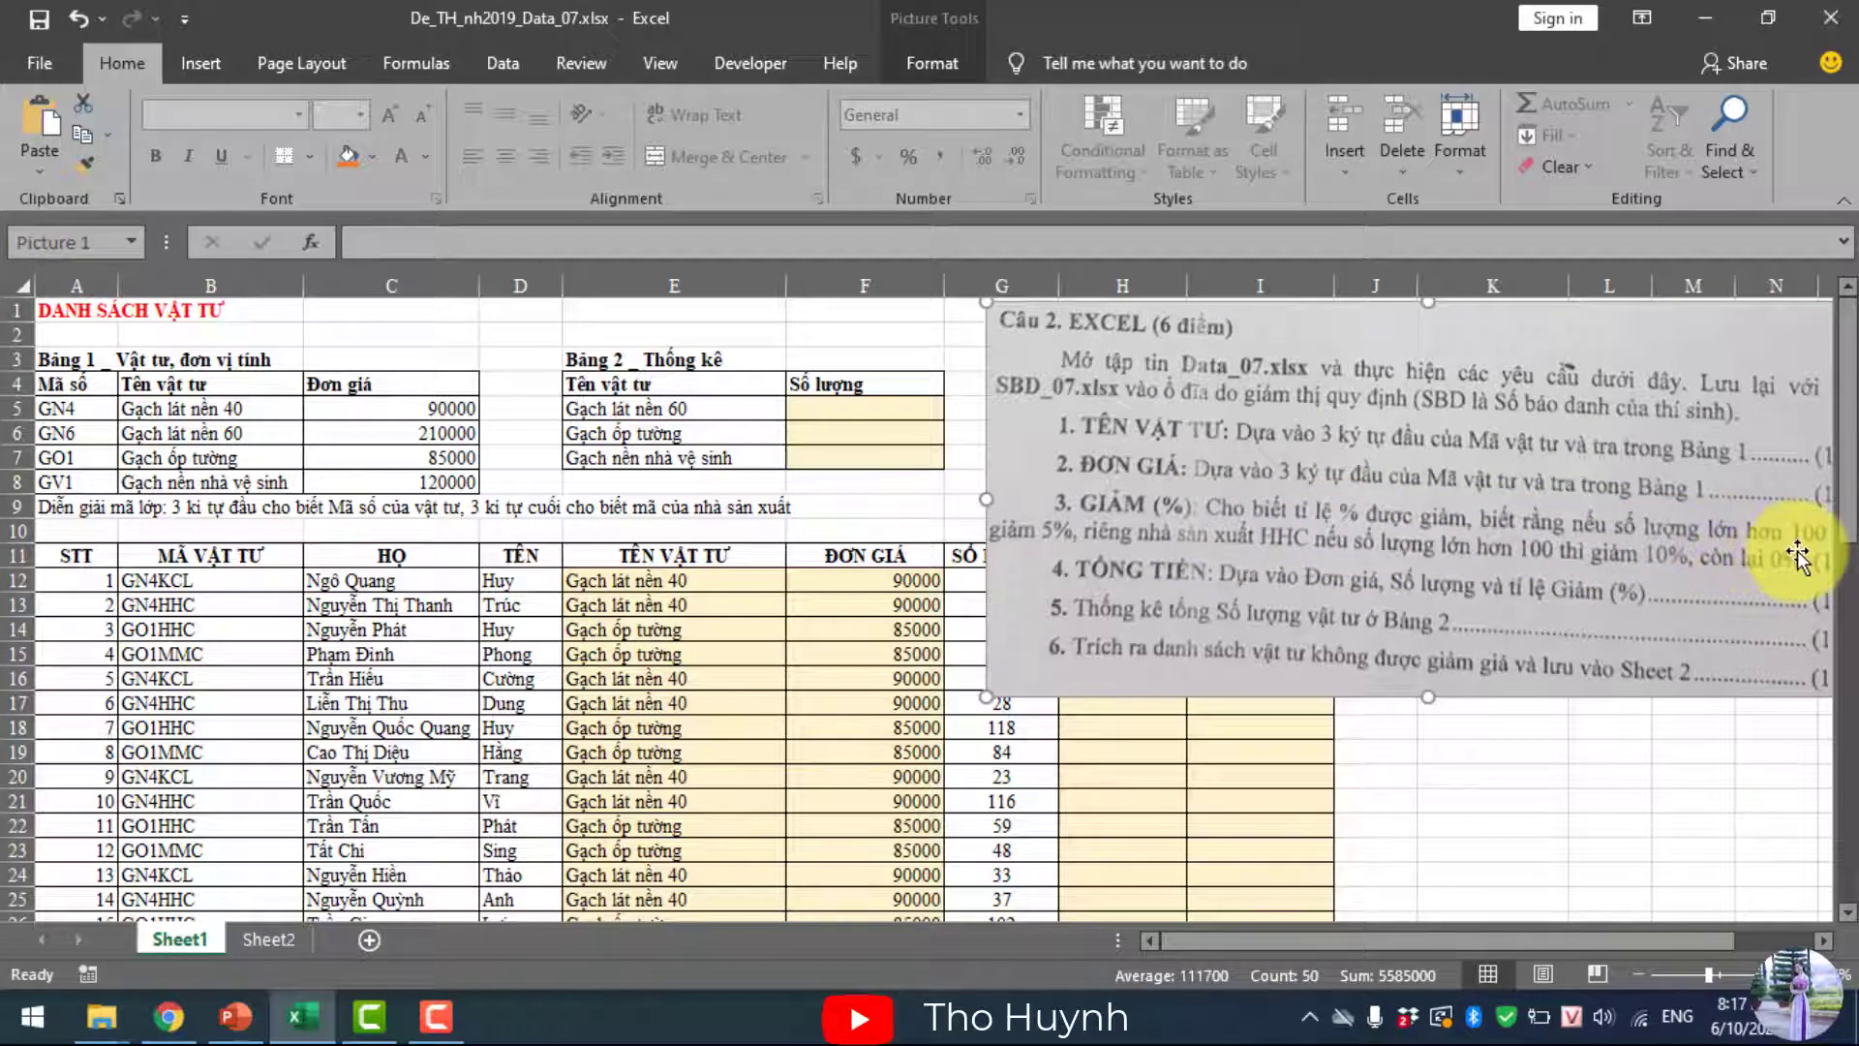
pyautogui.moveTo(1715, 531); pyautogui.dragTo(1572, 532)
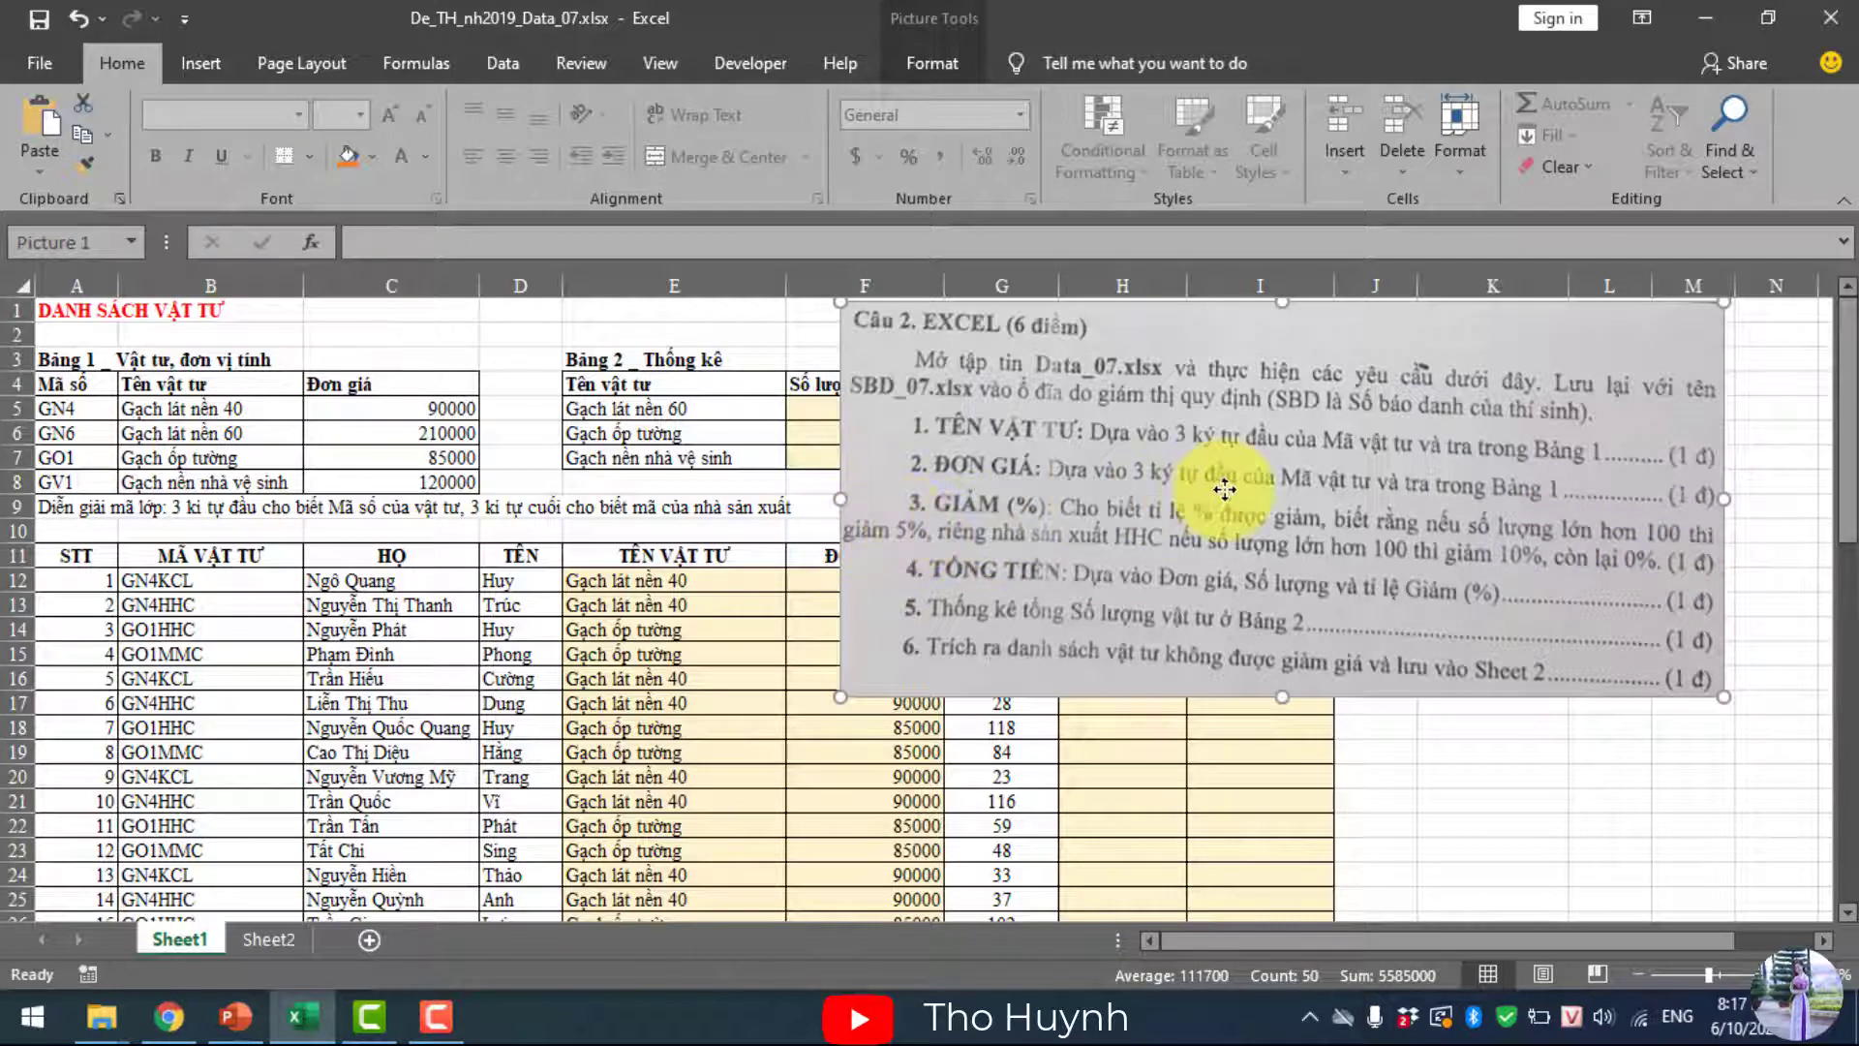
pyautogui.moveTo(1225, 489); pyautogui.dragTo(1037, 830)
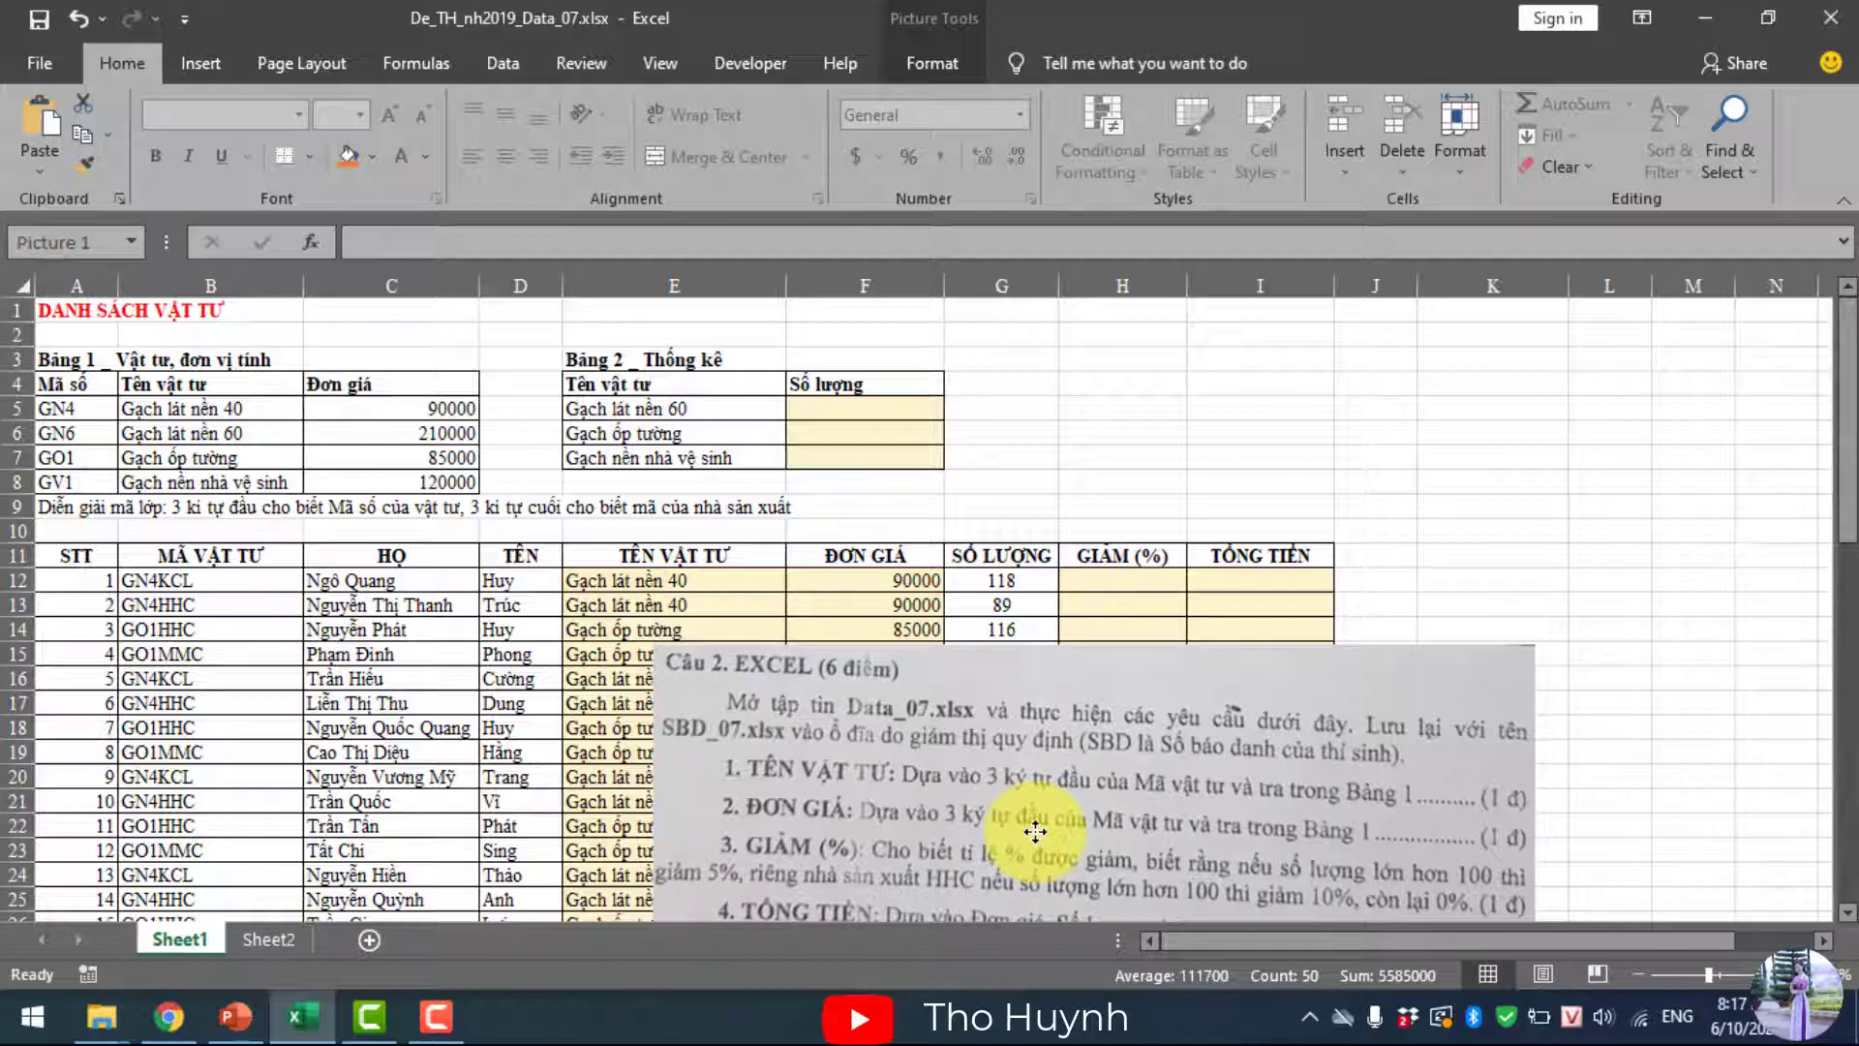
# - Start H12's discount formula as =IF(G12>100,5%, for quantities over 100
pyautogui.click(1143, 578)
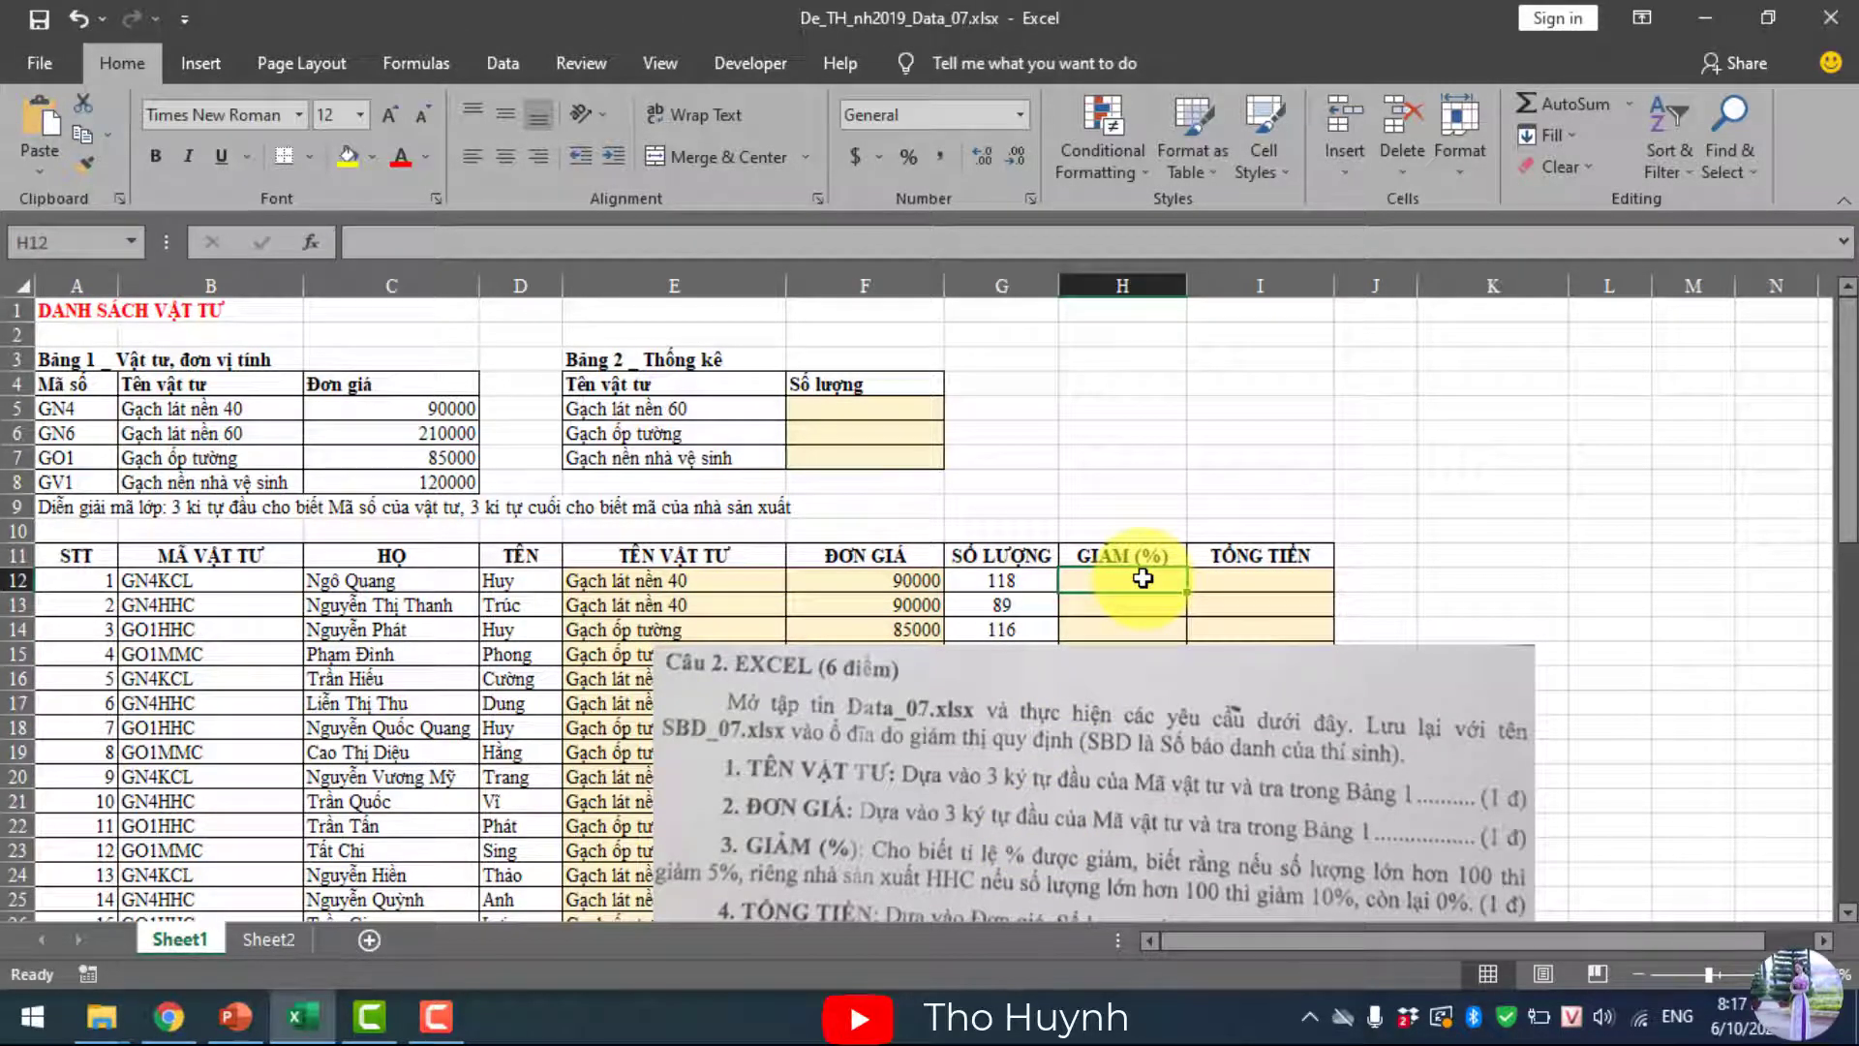
pyautogui.write('=i')
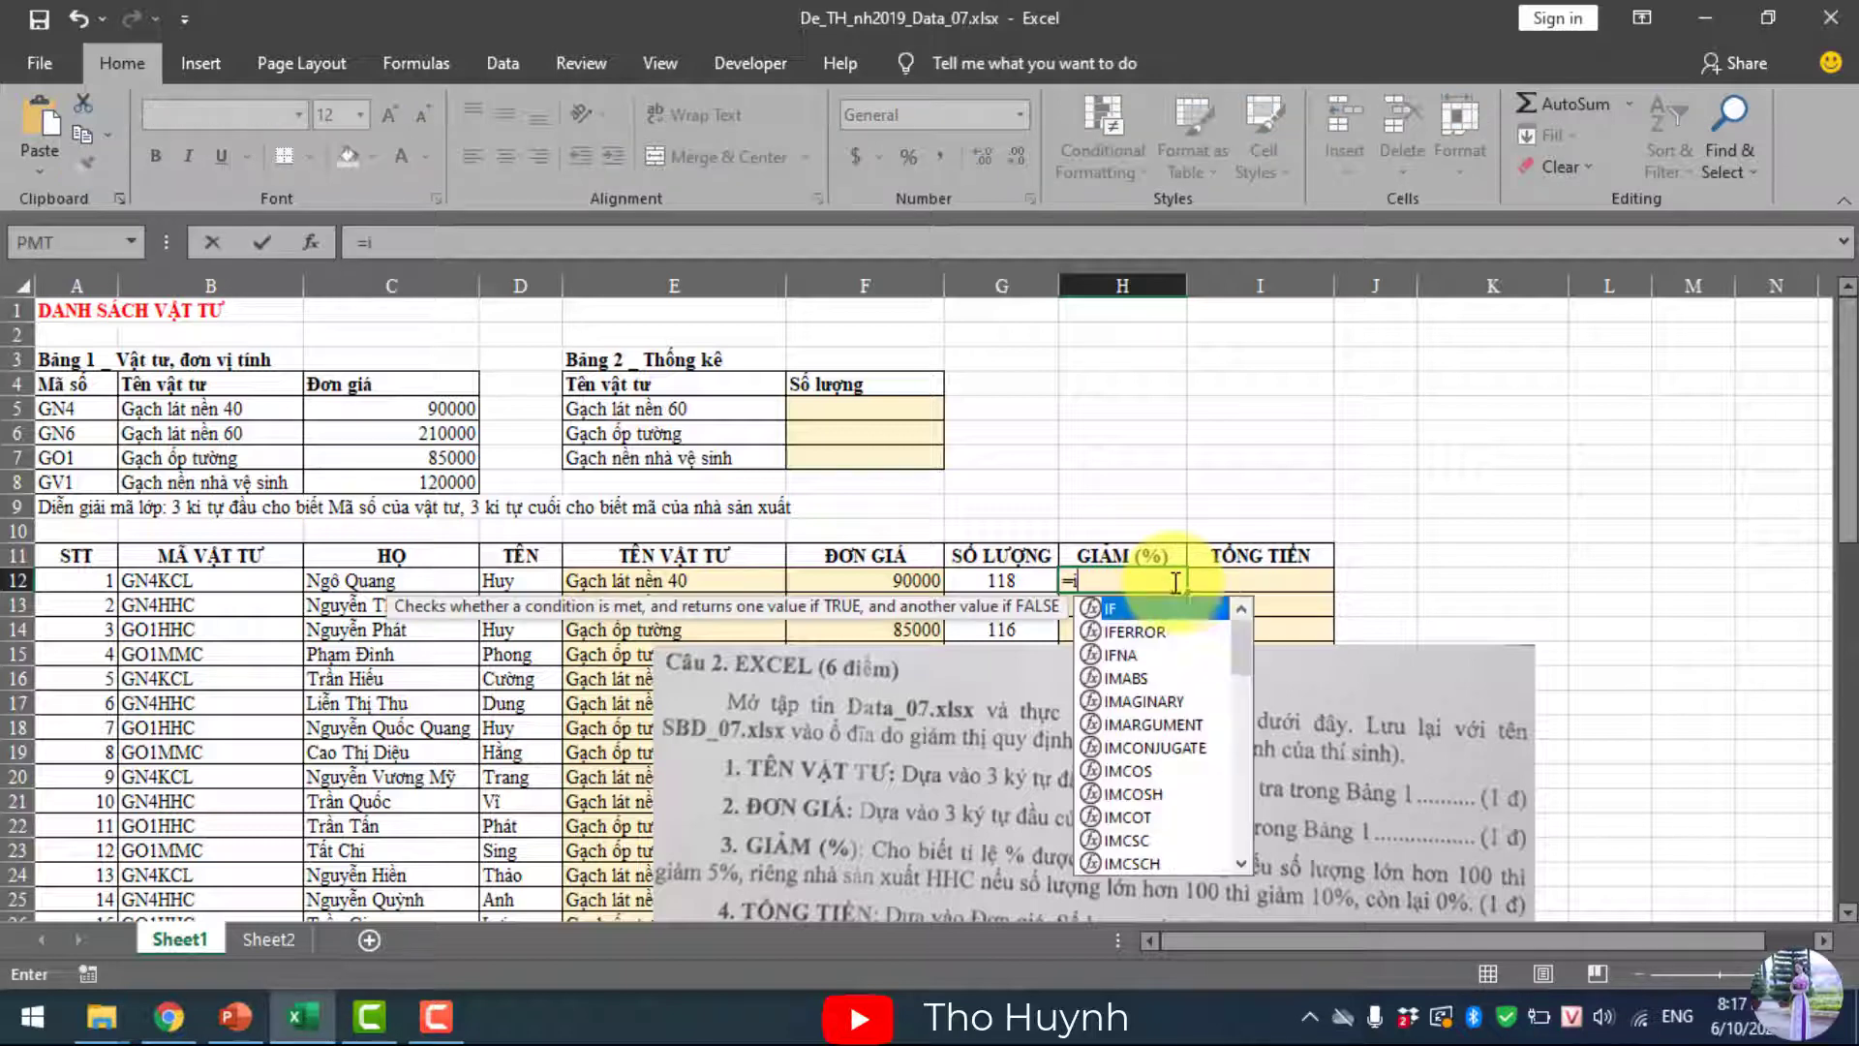
pyautogui.write('f(')
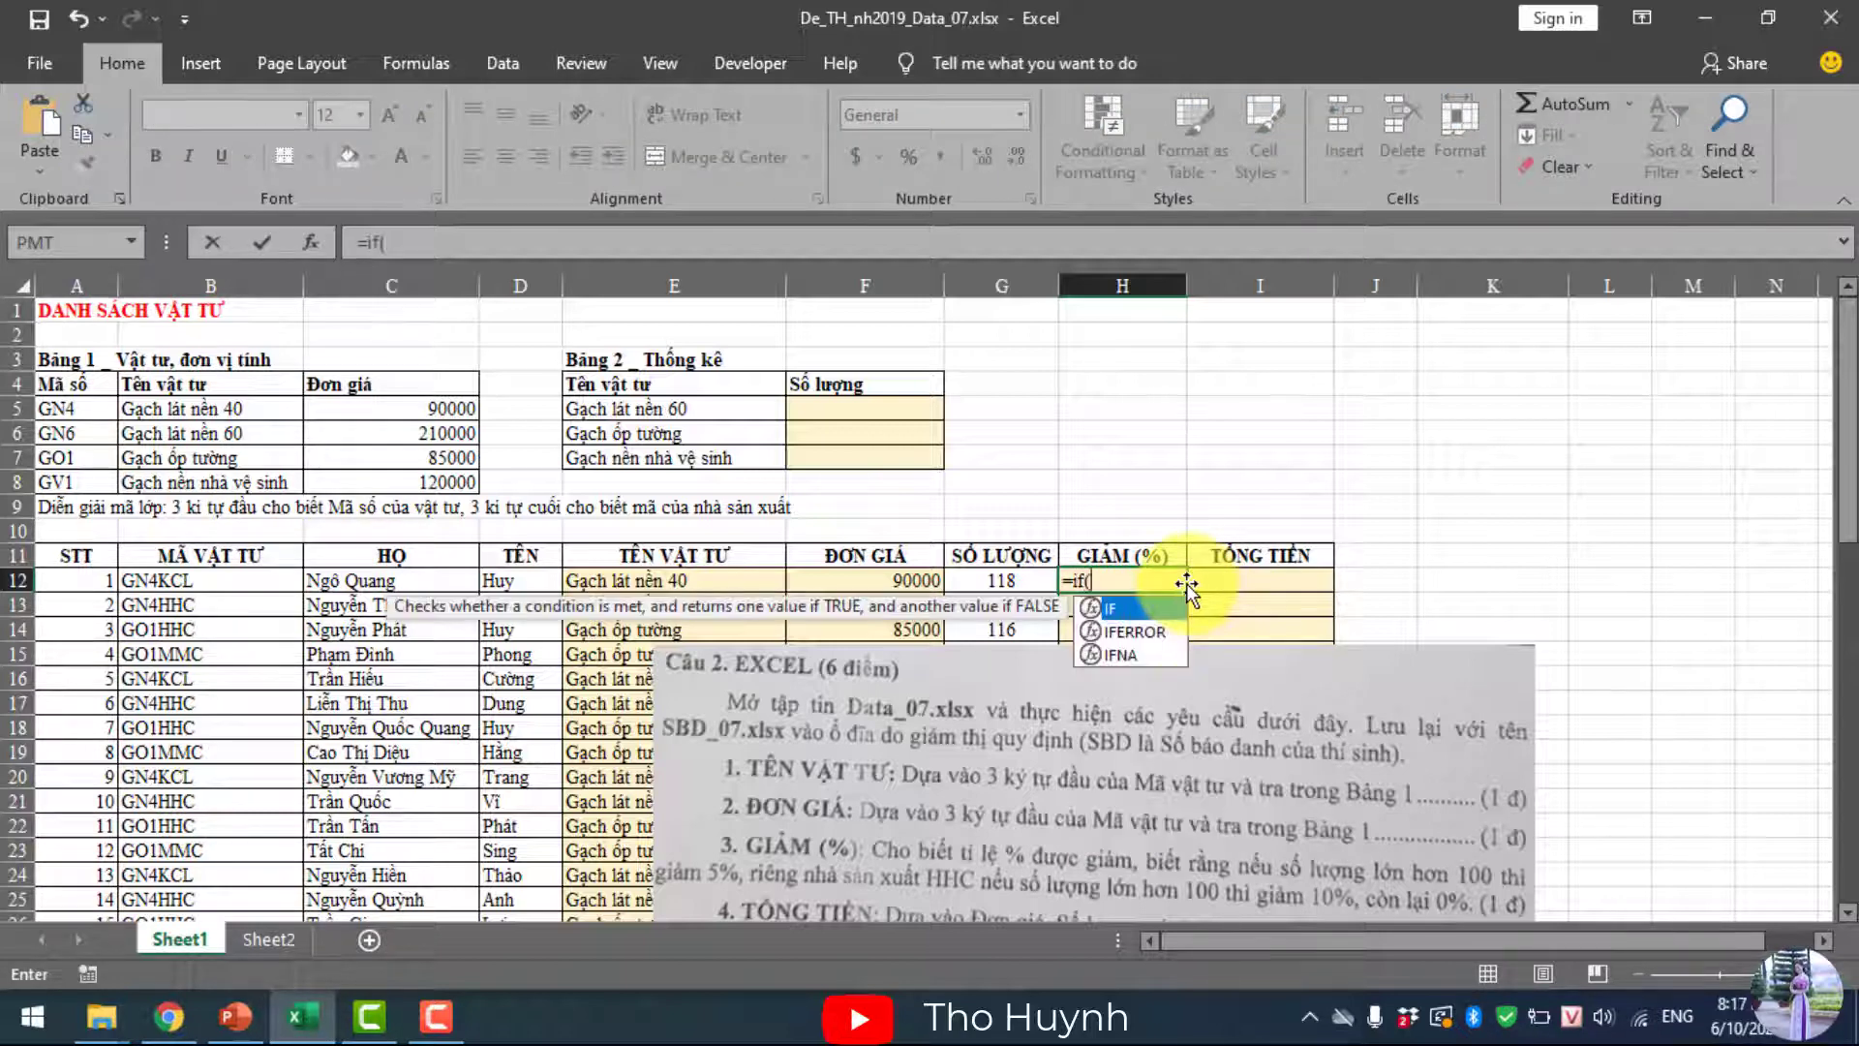
pyautogui.click(1010, 579)
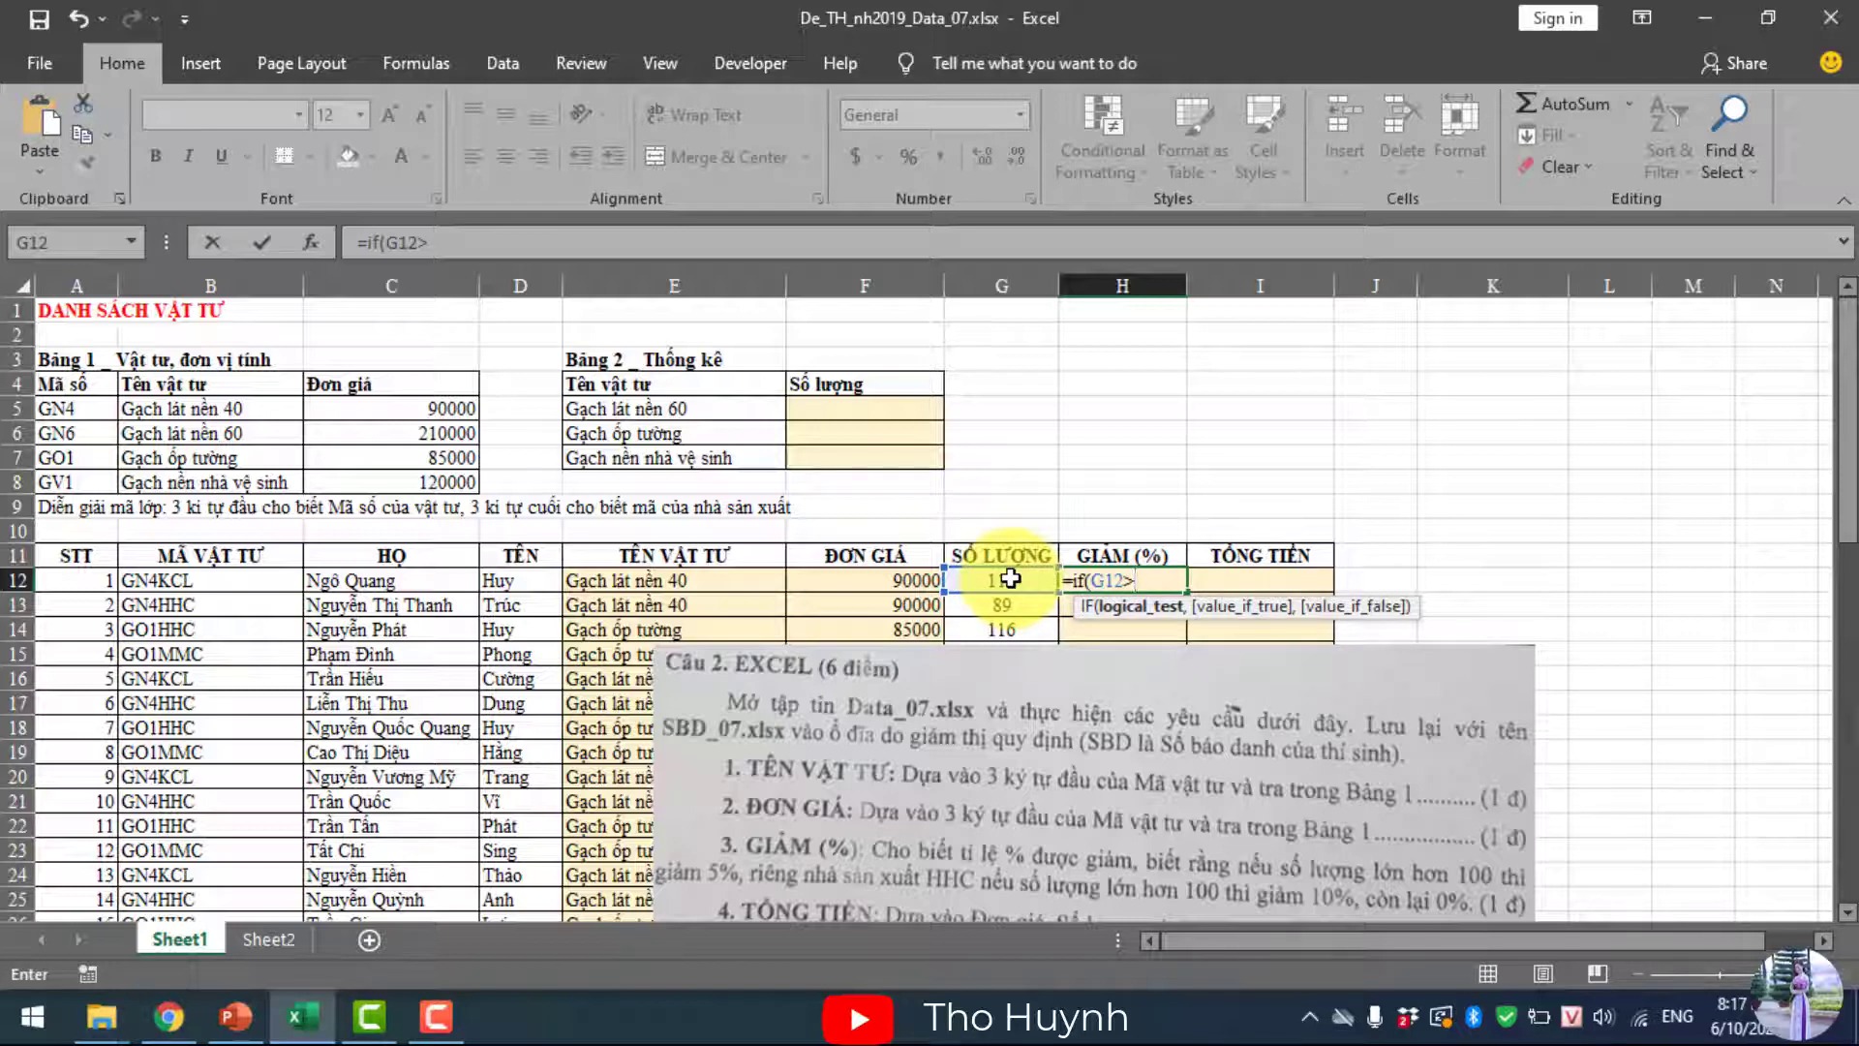
pyautogui.write('100,5')
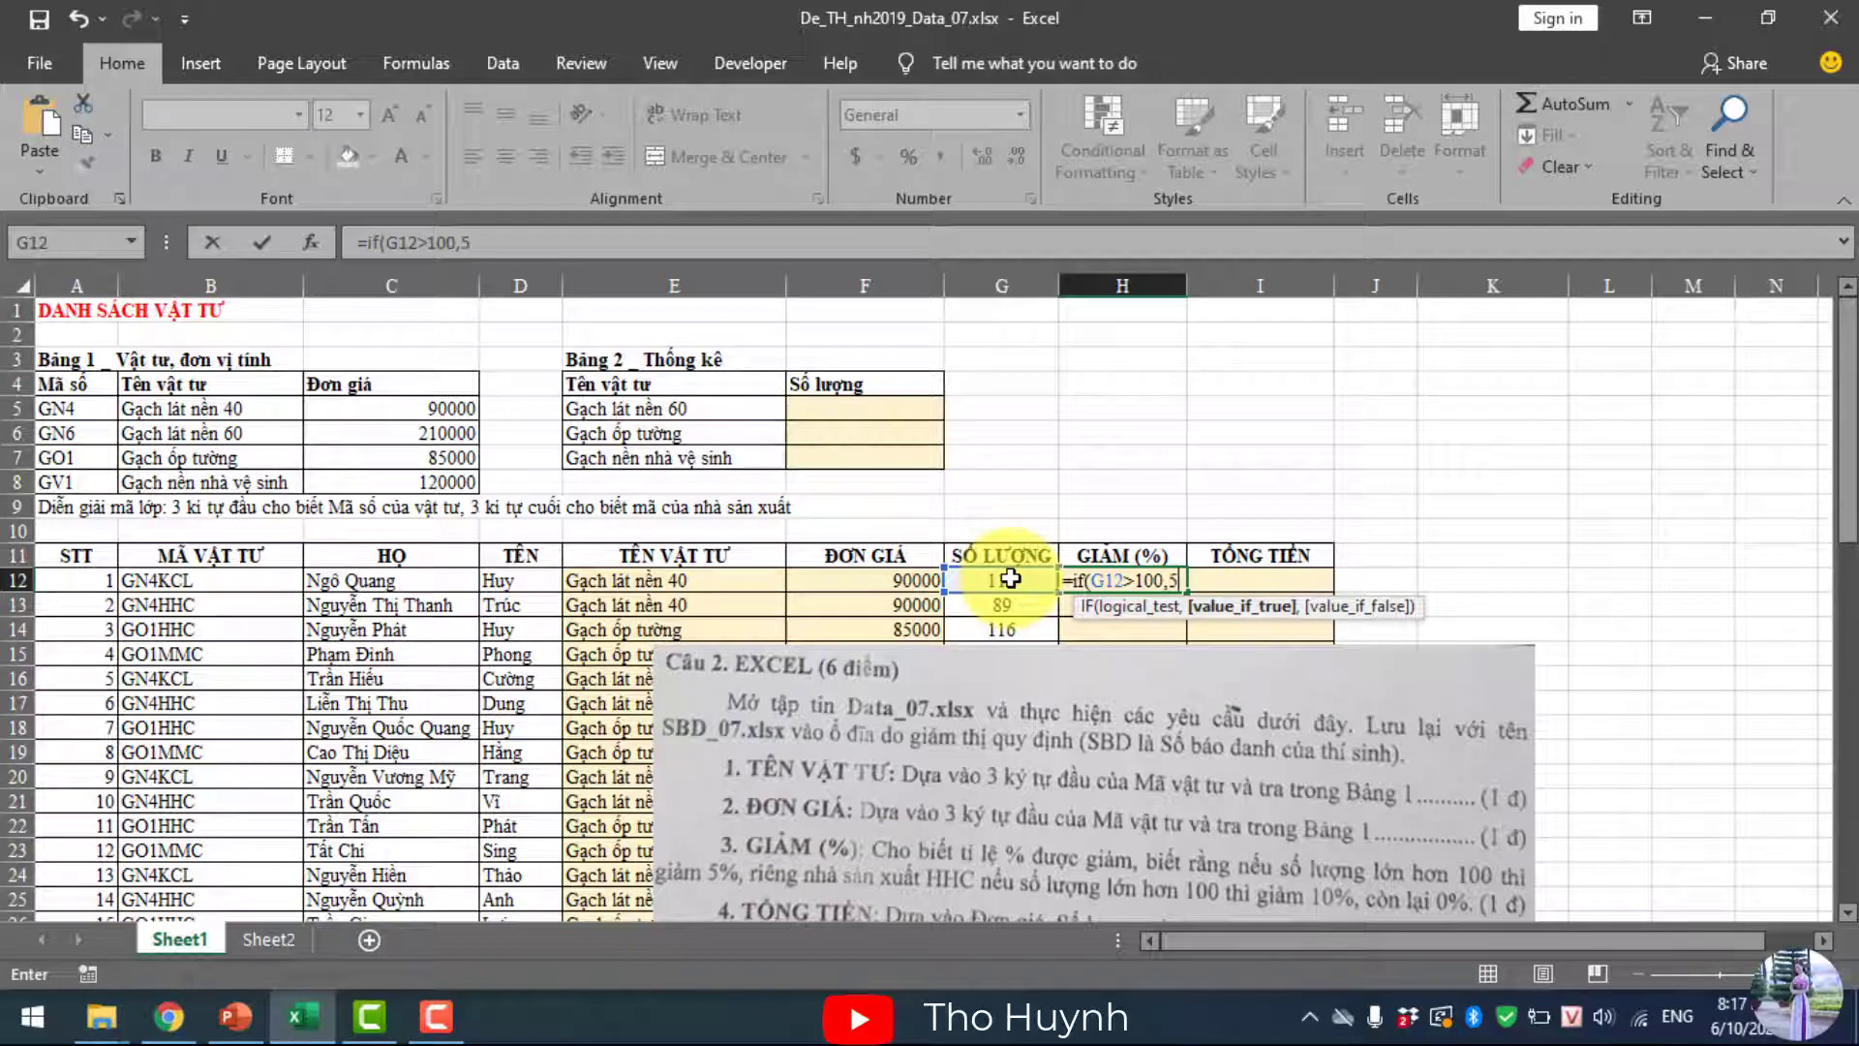
pyautogui.write('%,')
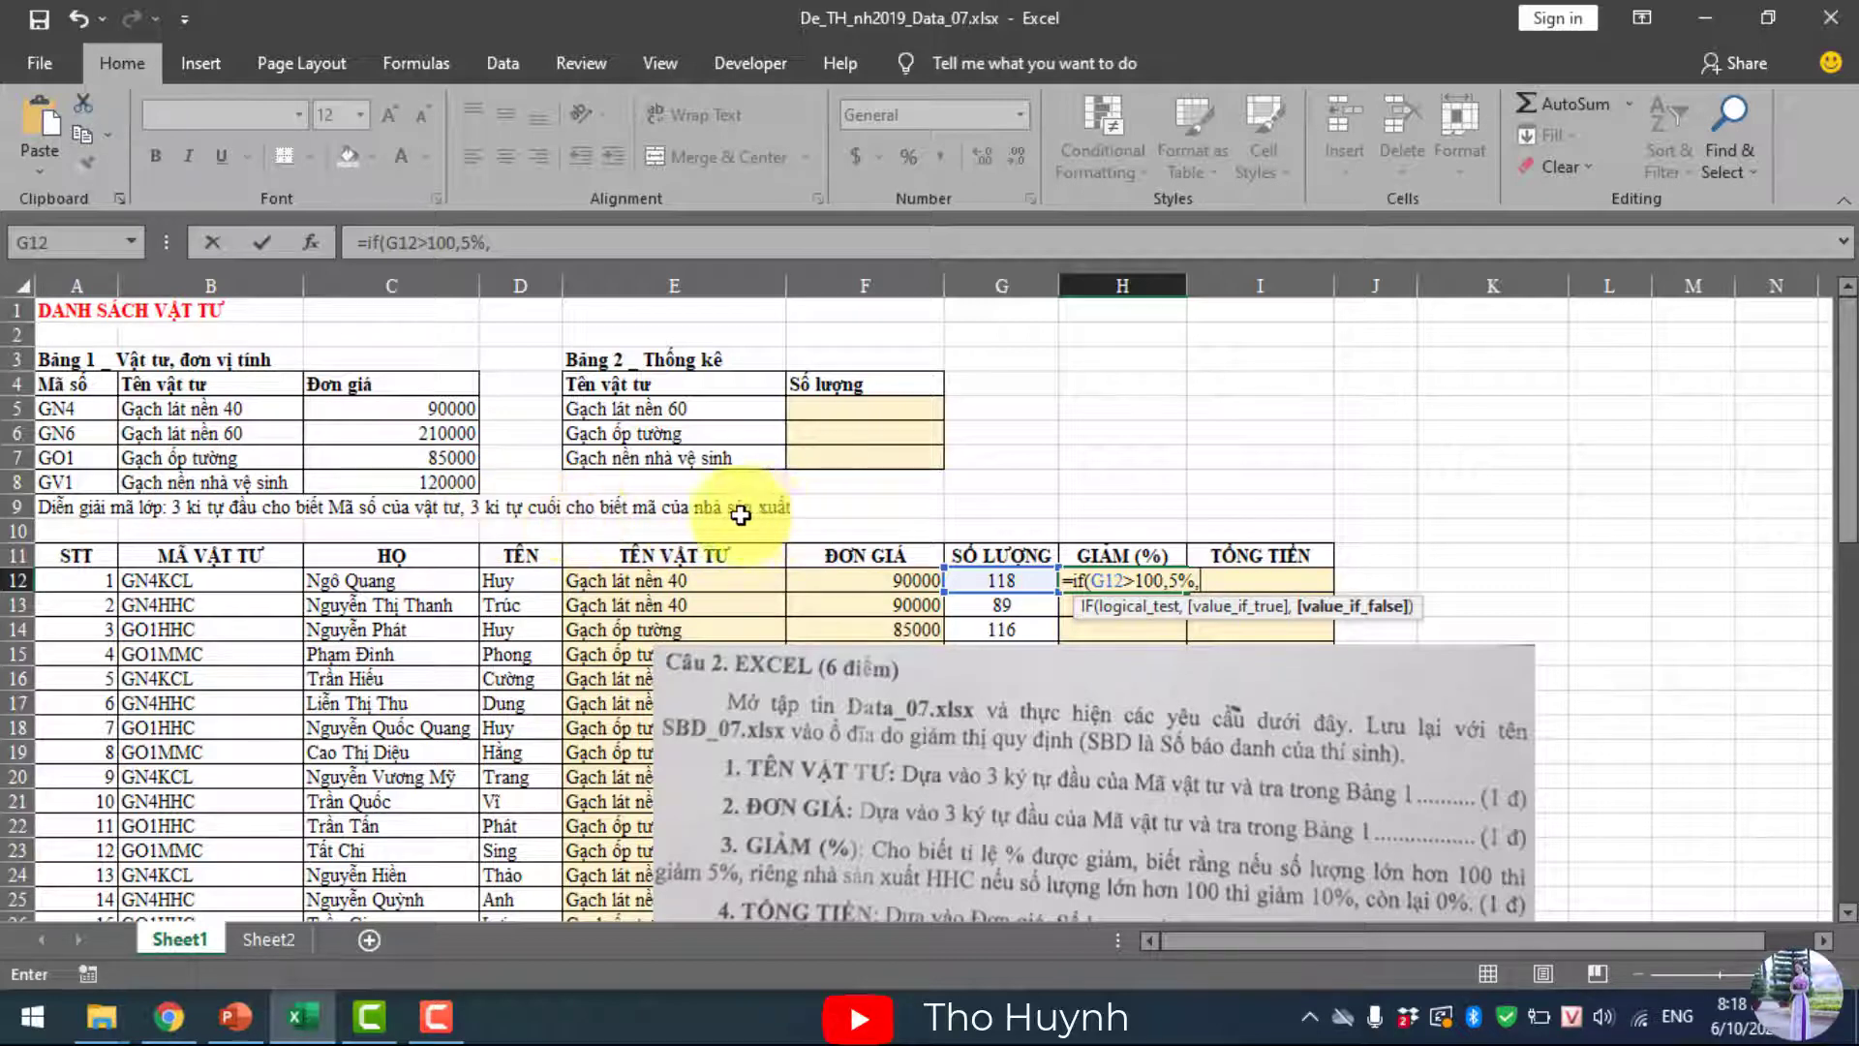
pyautogui.click(558, 236)
# - Add the nested IF(AND(RIGHT(B12,3)="HHC",G12>100),10%,0%) branch to H12's discount formula
pyautogui.click(633, 236)
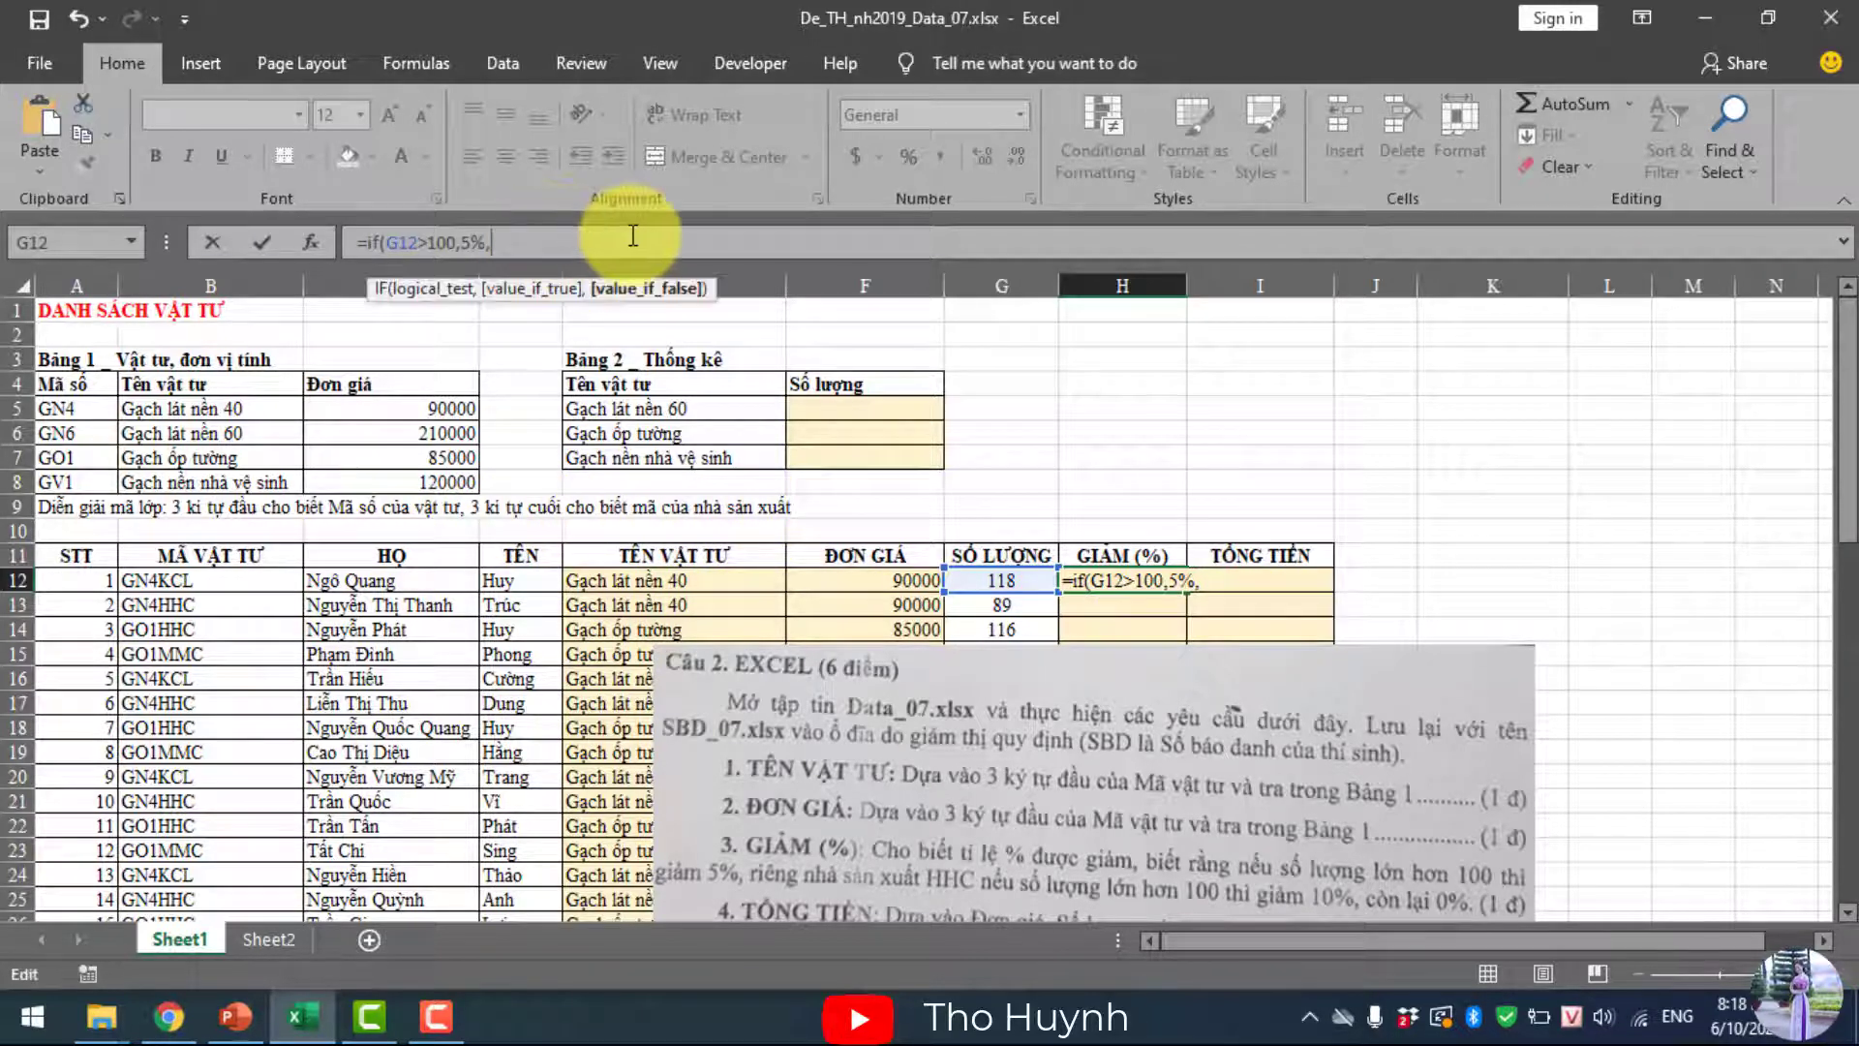
pyautogui.write('f(')
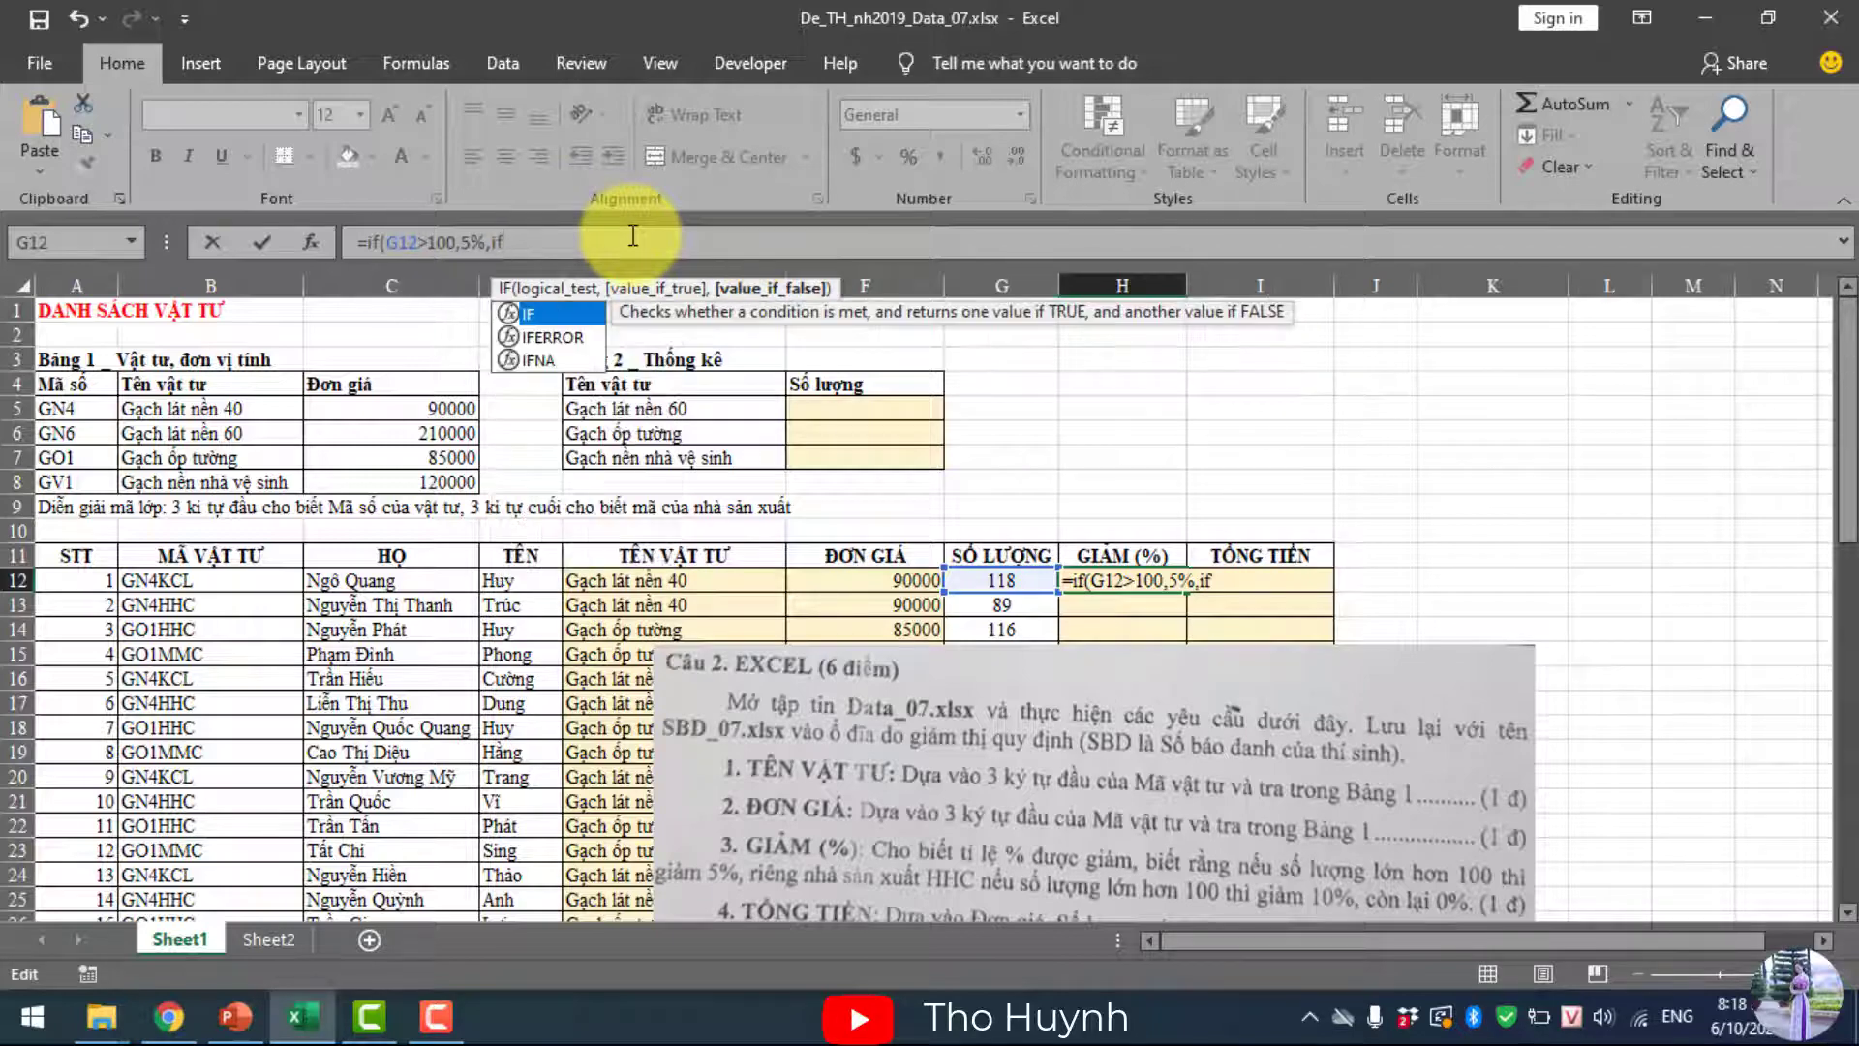
pyautogui.write('and(m')
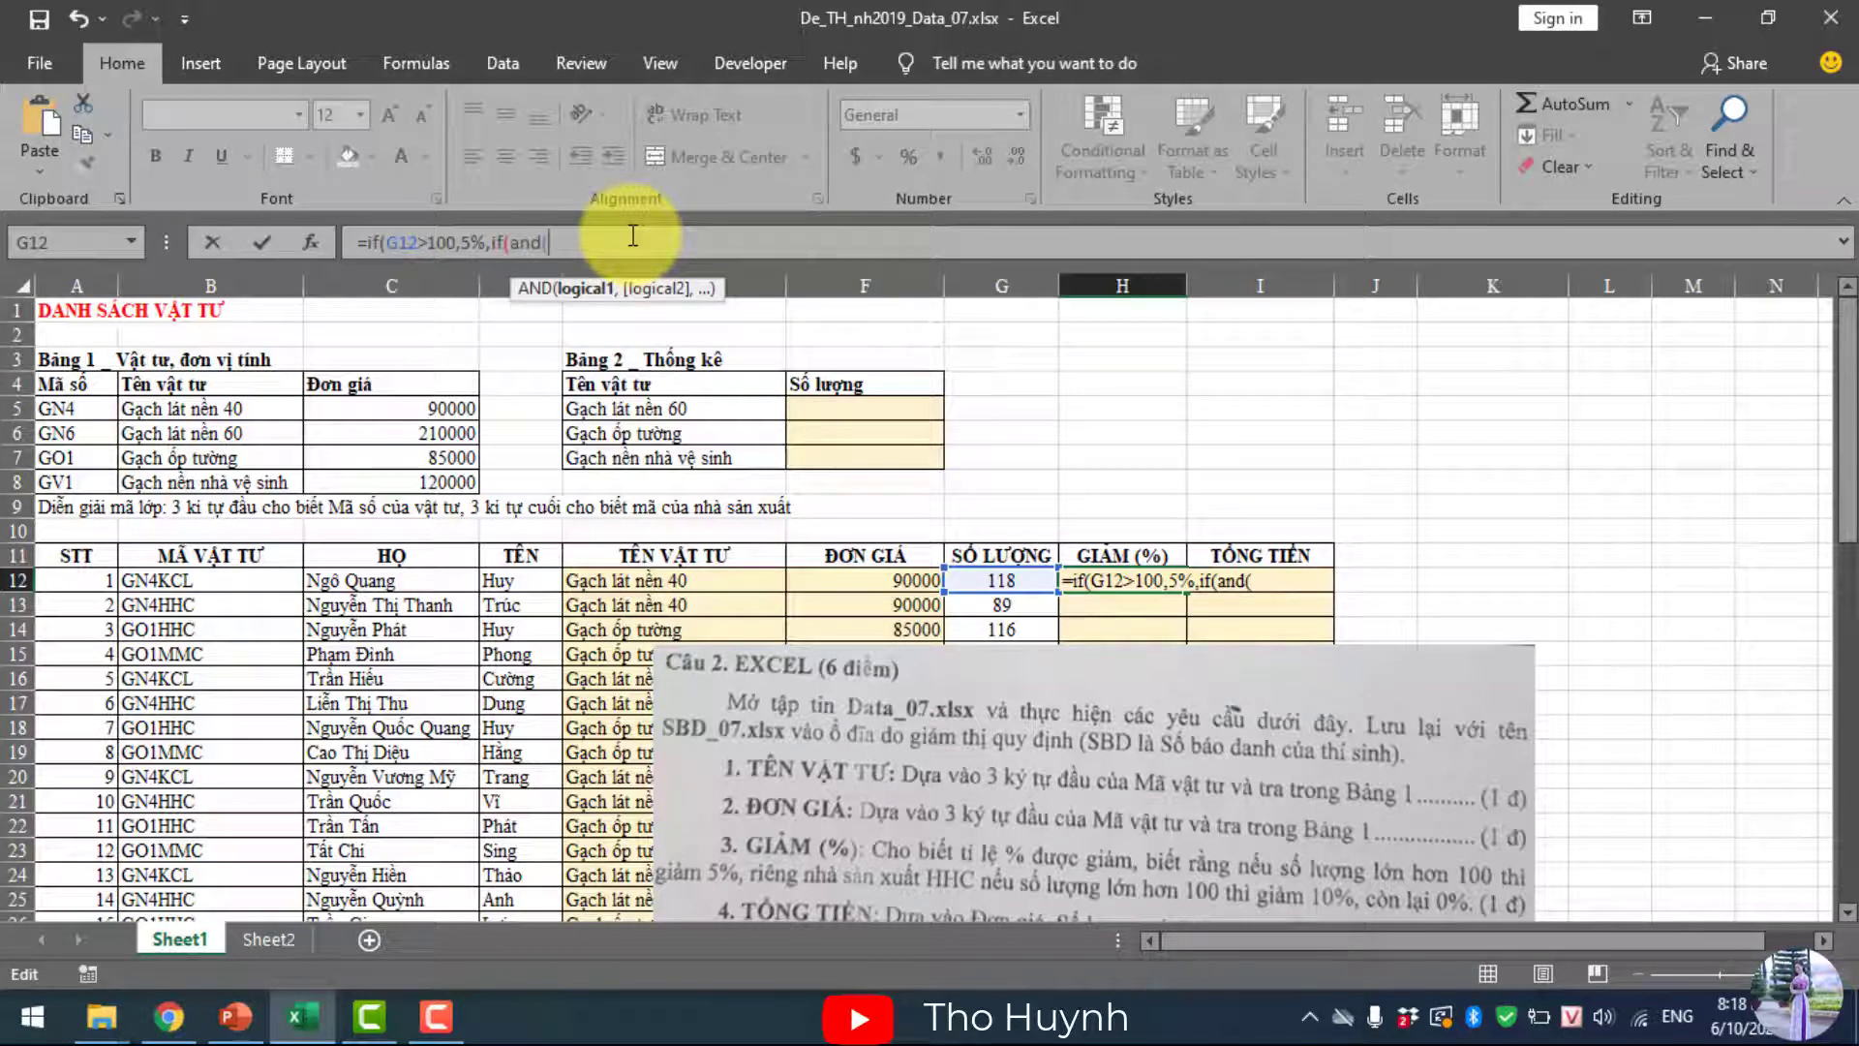
pyautogui.write('i')
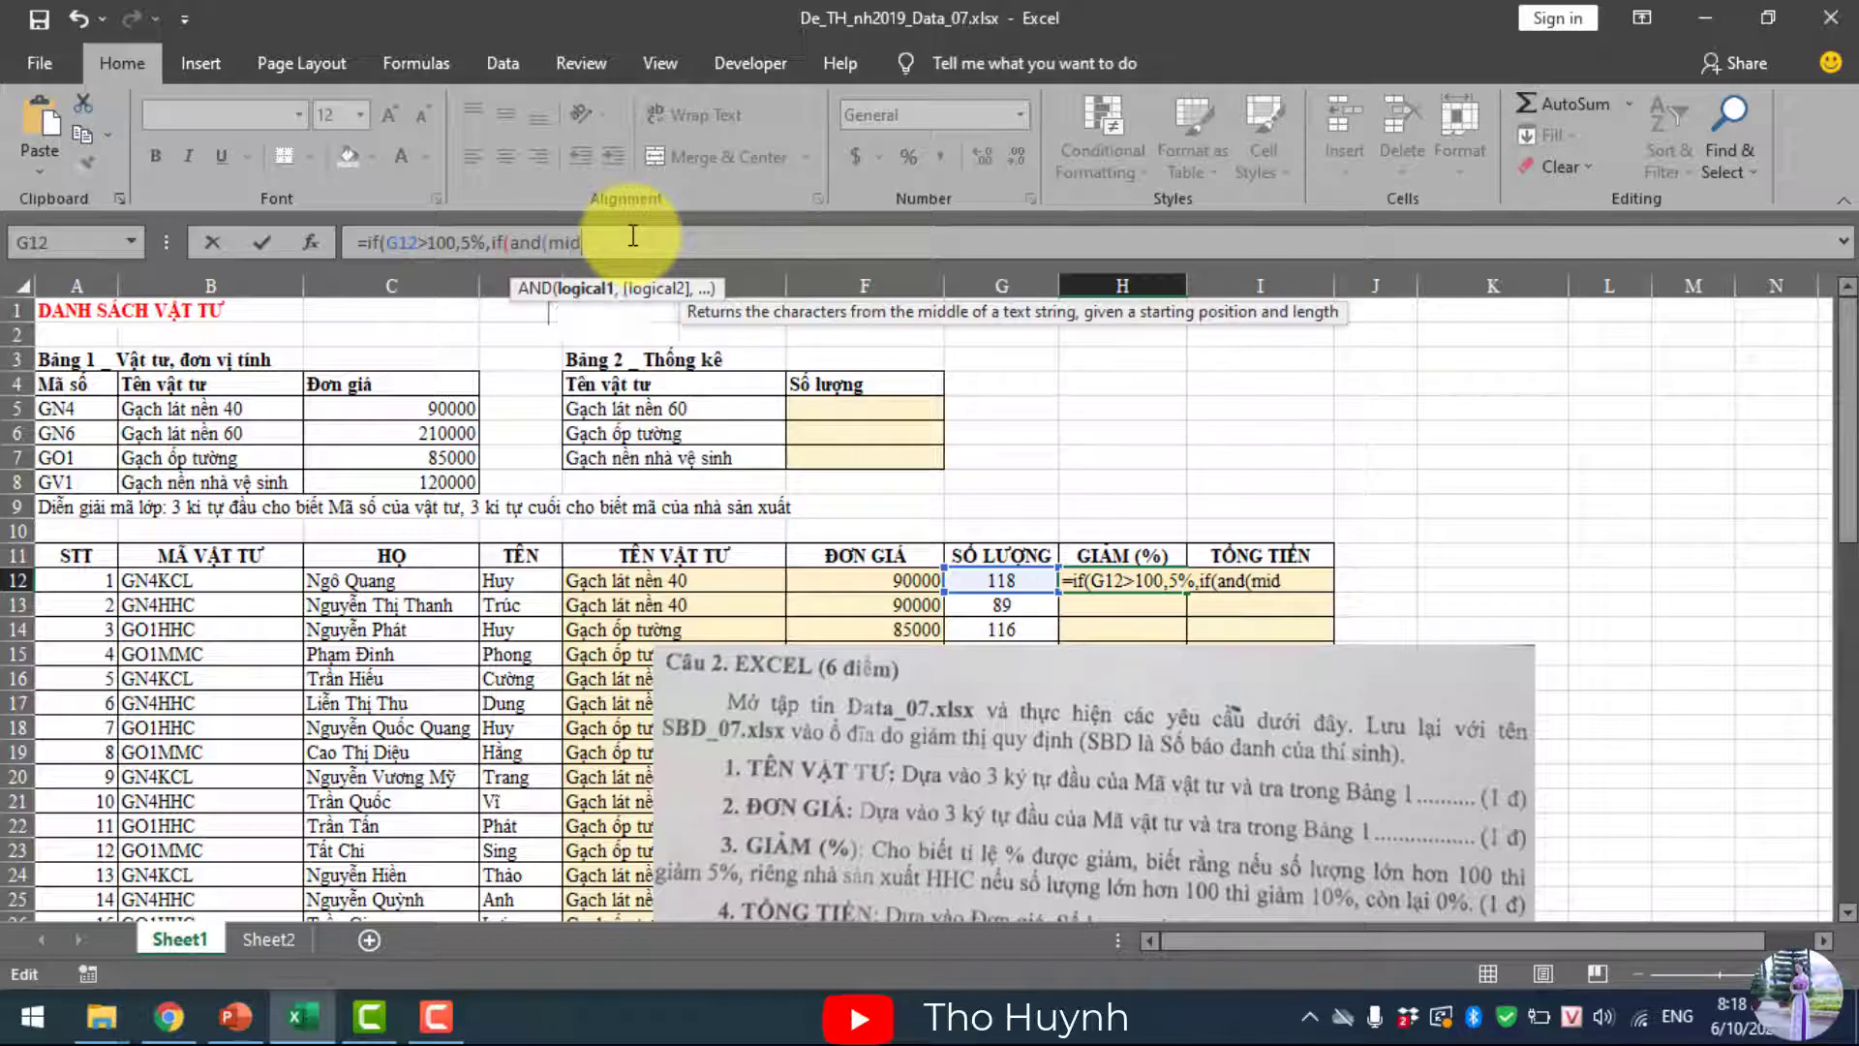
pyautogui.write('d')
pyautogui.press('BackSpace')
pyautogui.press('BackSpace')
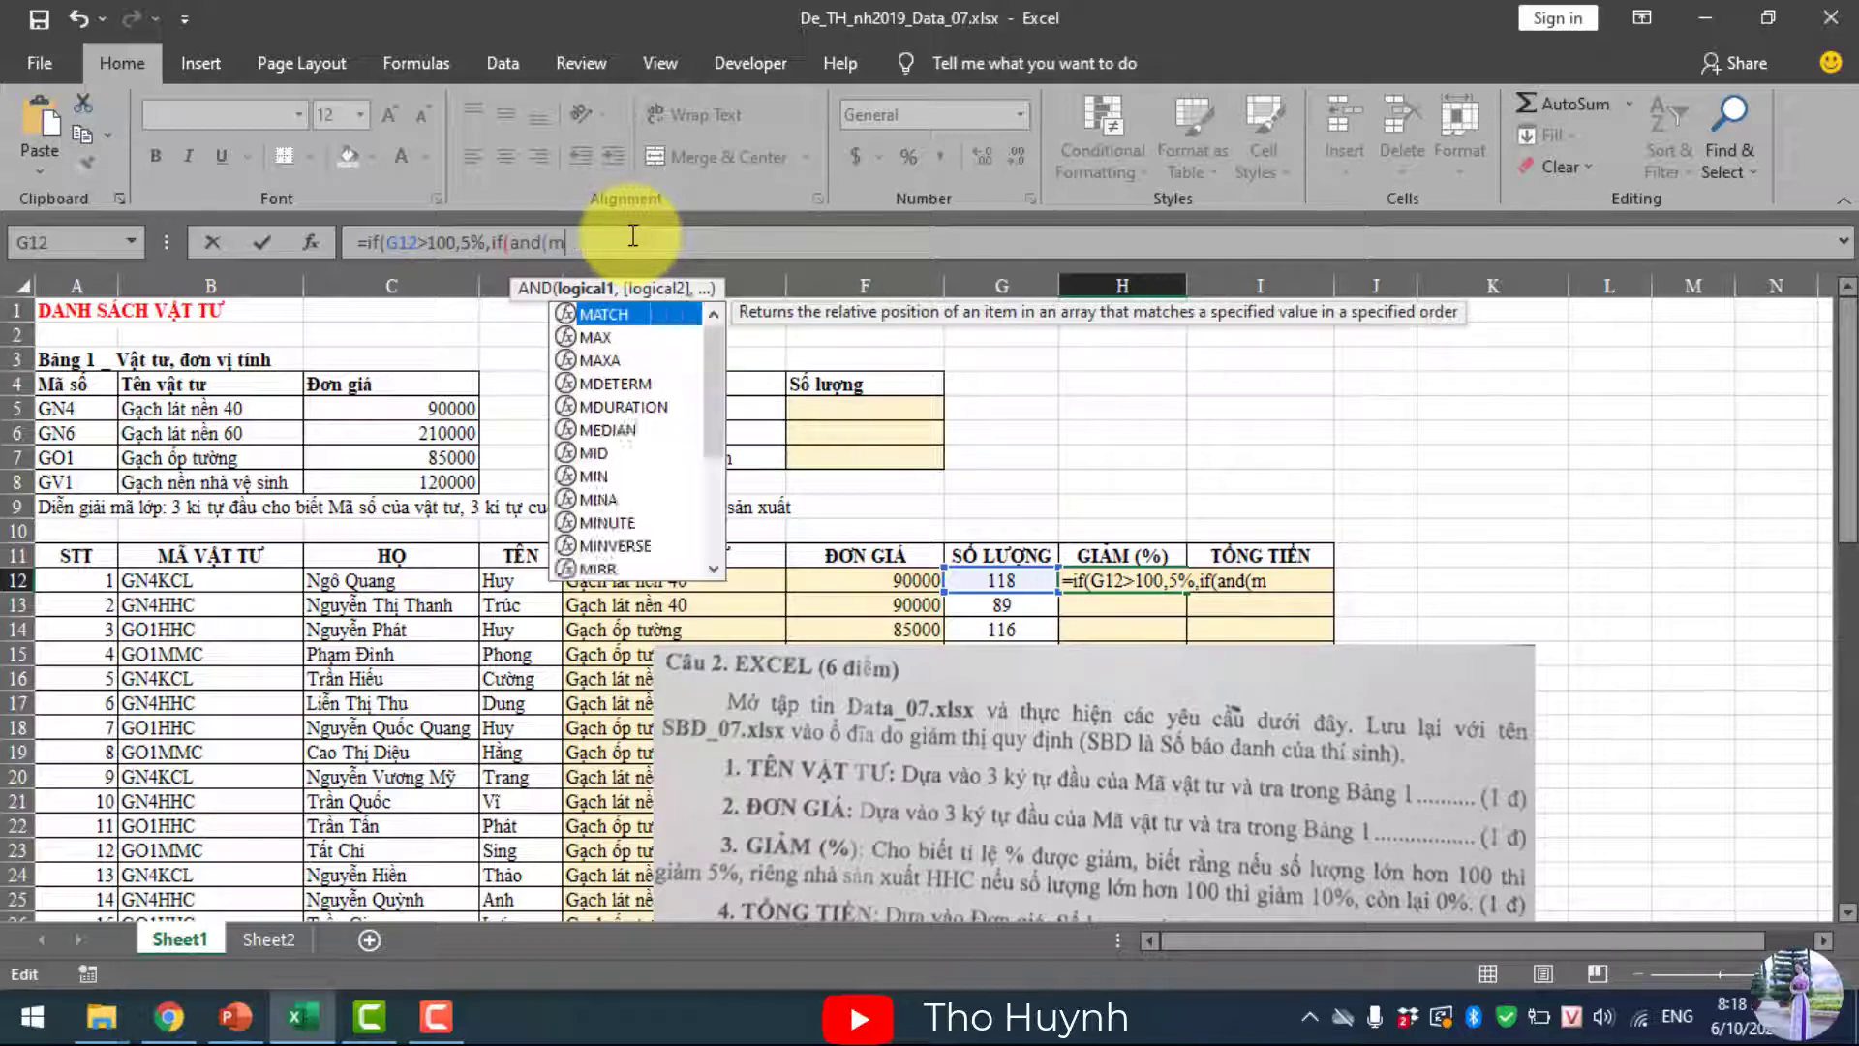
pyautogui.press('BackSpace')
pyautogui.write('igh')
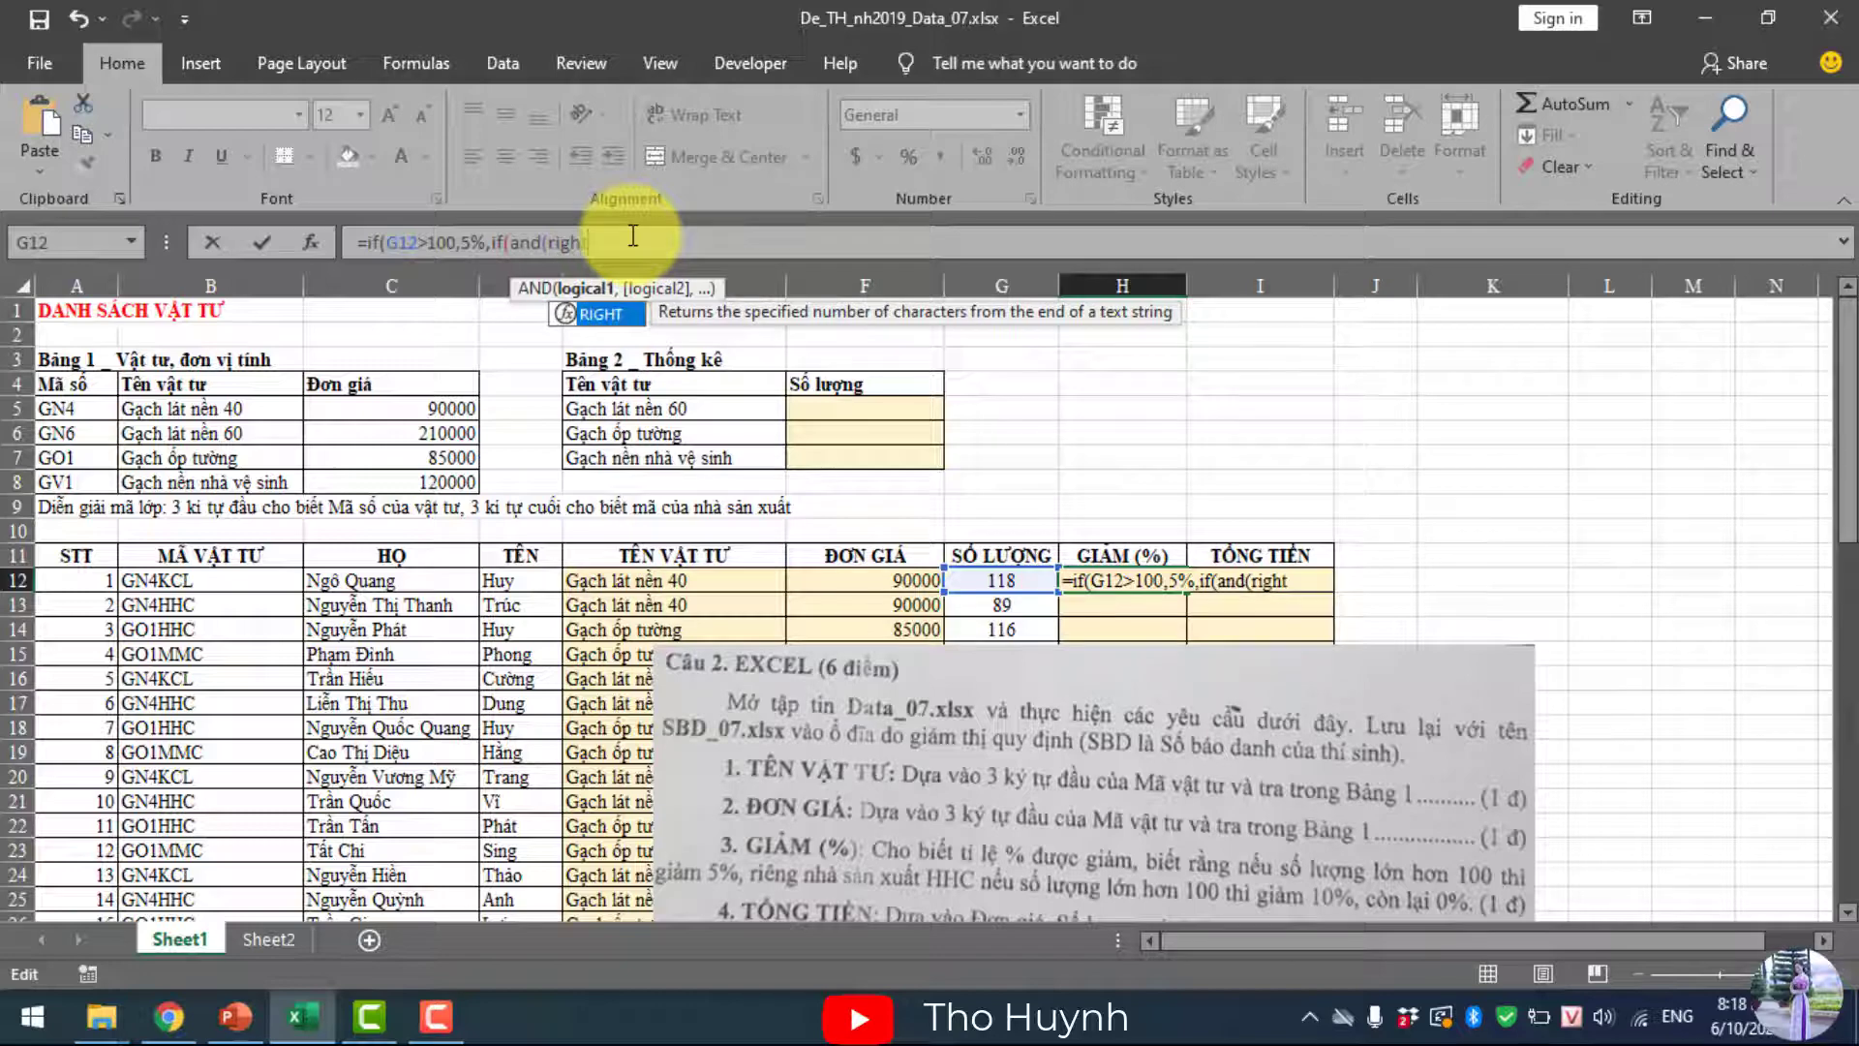
pyautogui.write('t(')
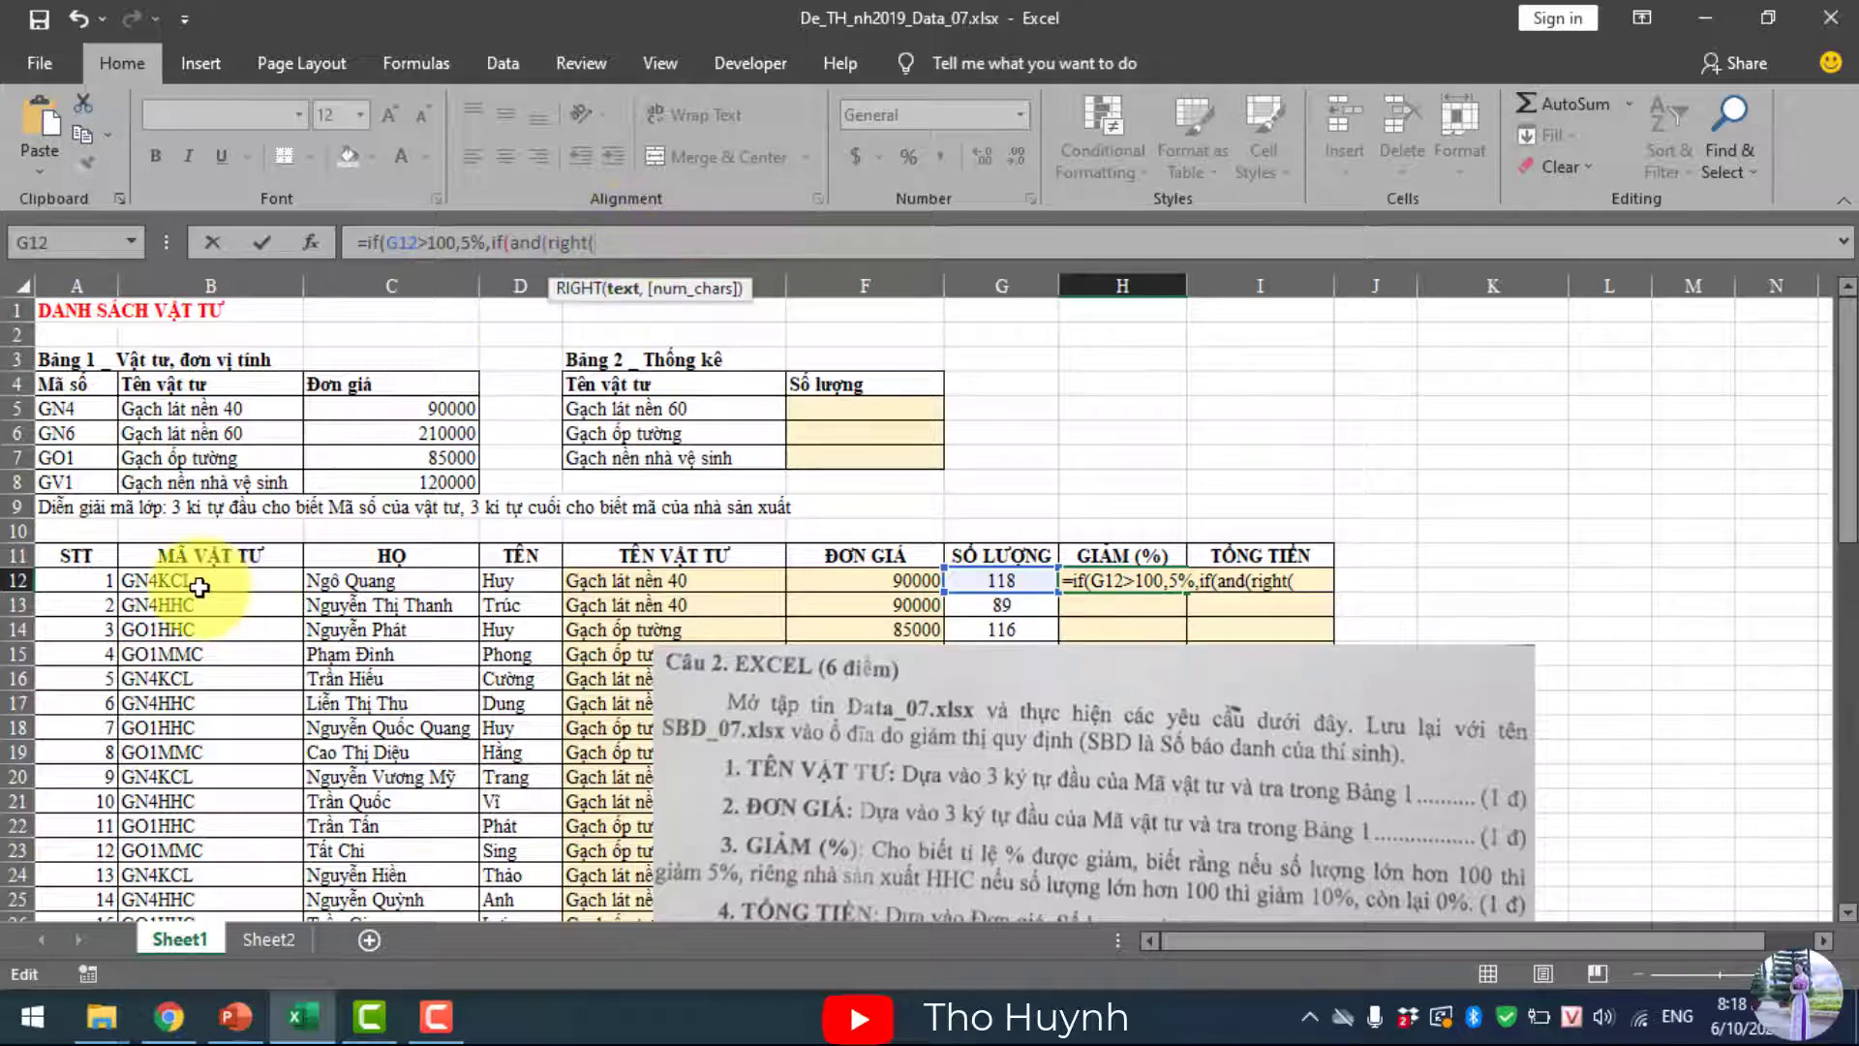
pyautogui.click(200, 587)
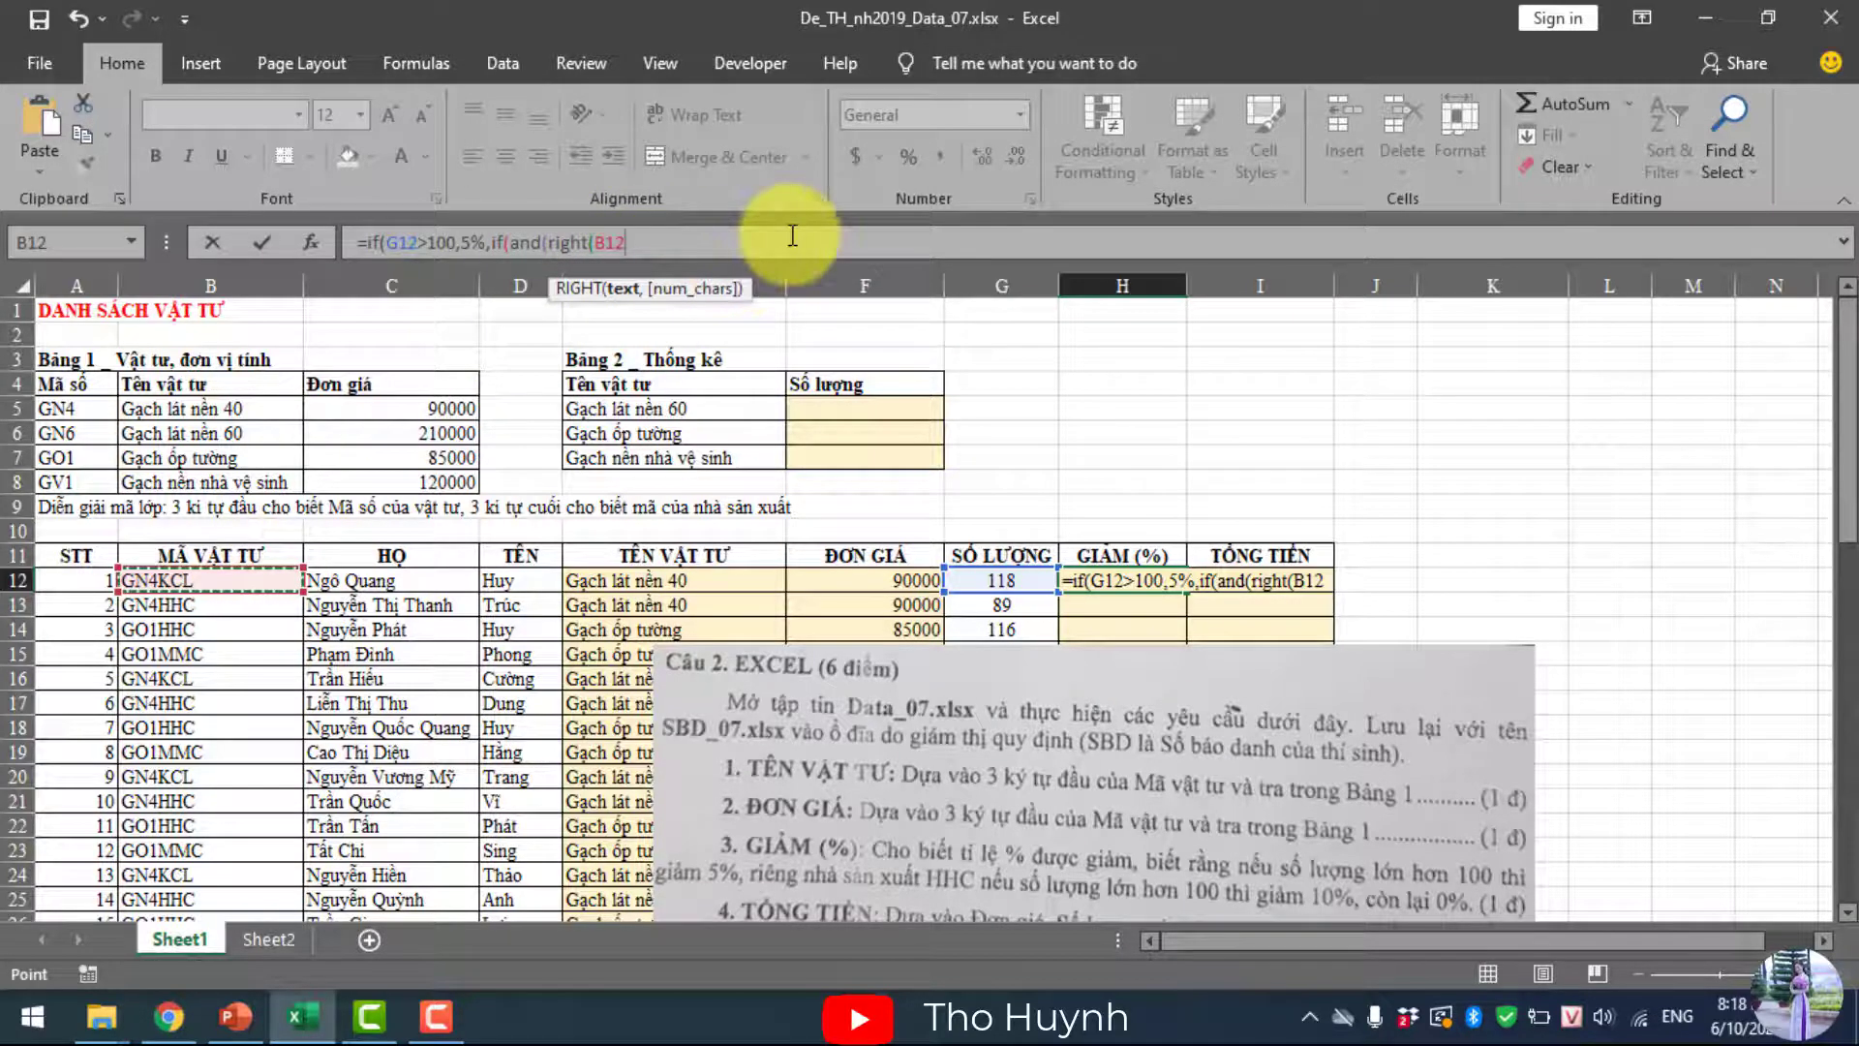
pyautogui.write(',3)="HHC')
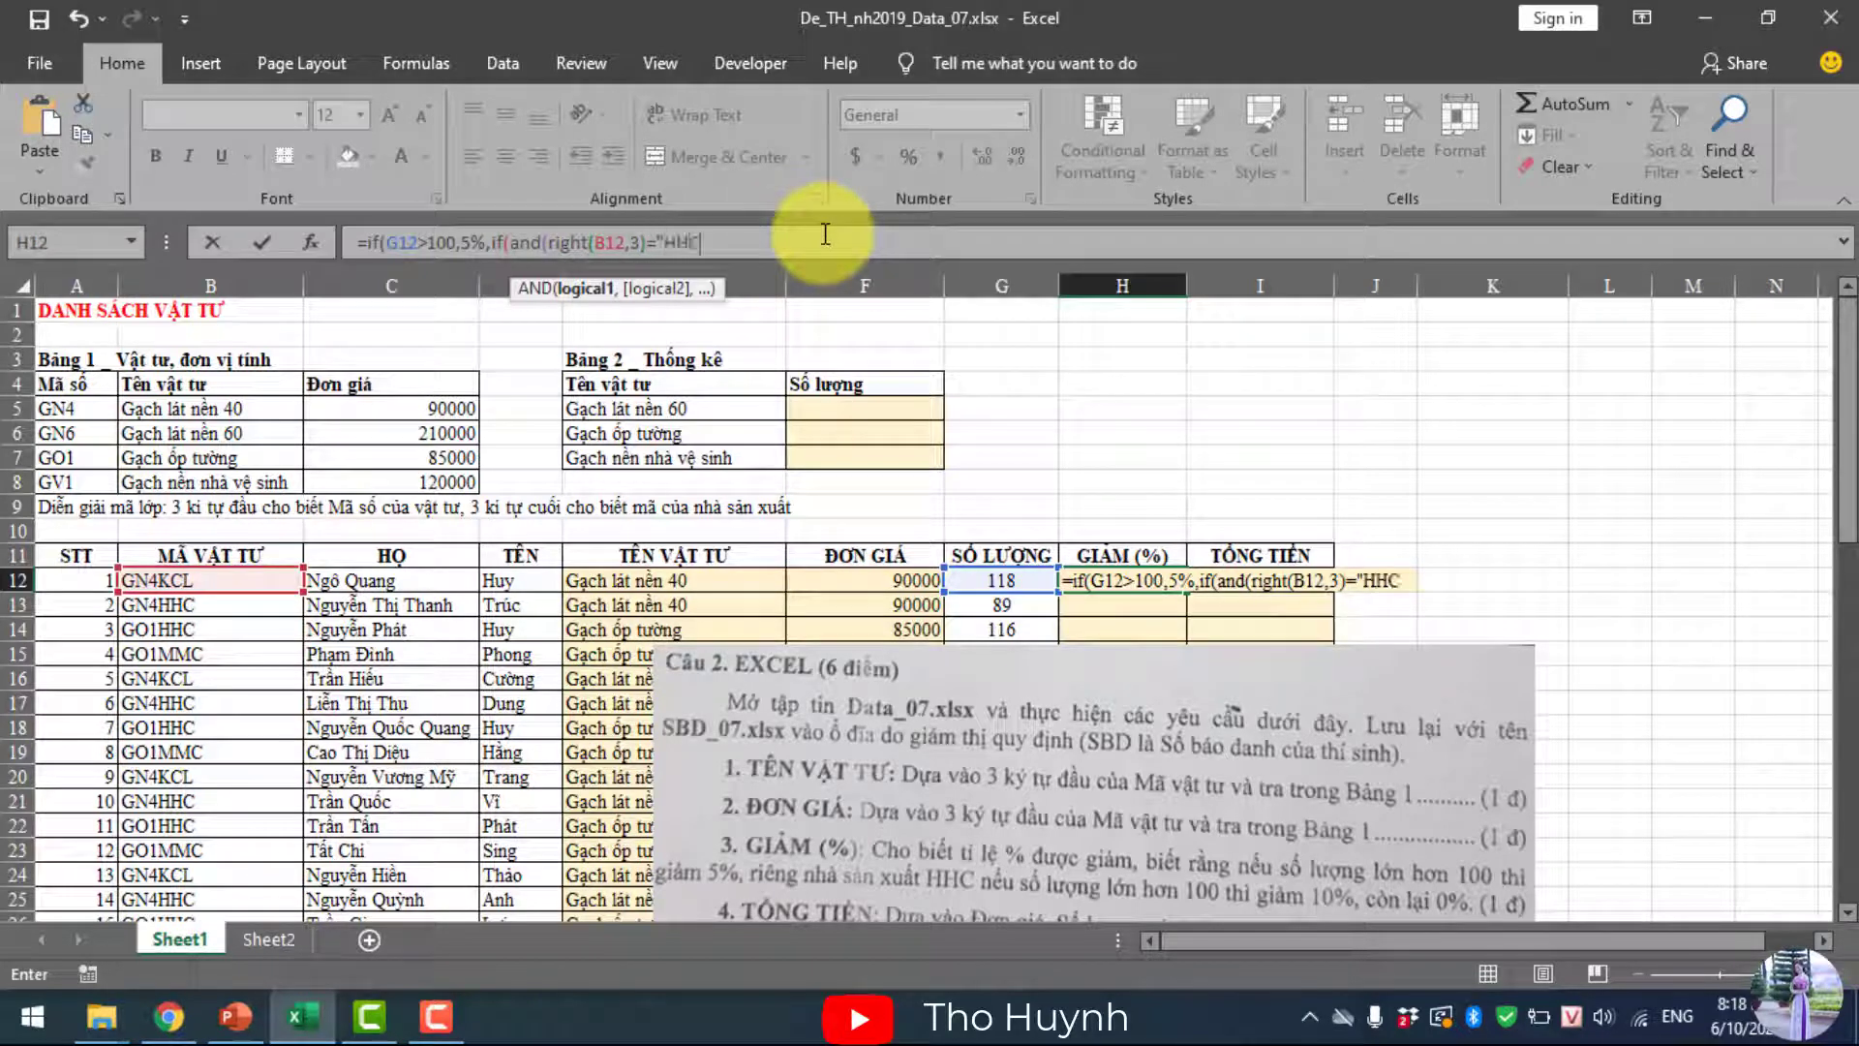
pyautogui.write('",')
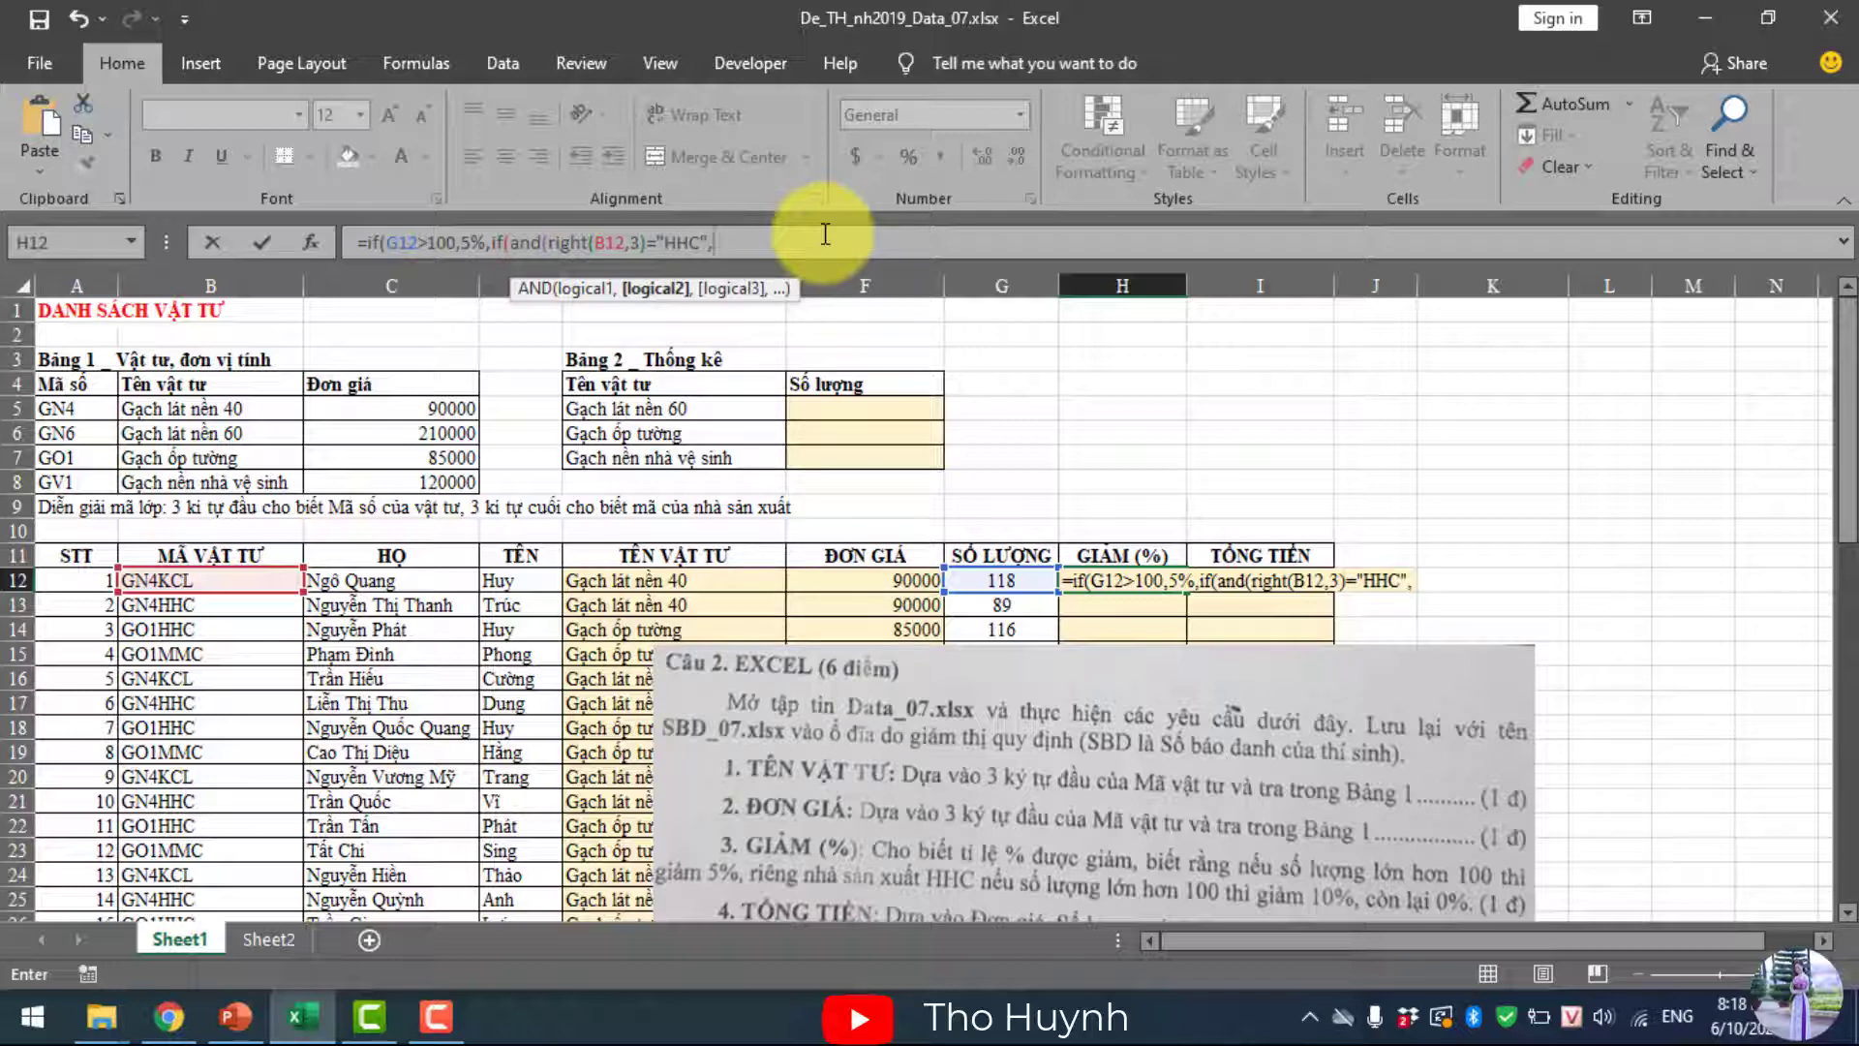
pyautogui.click(1025, 580)
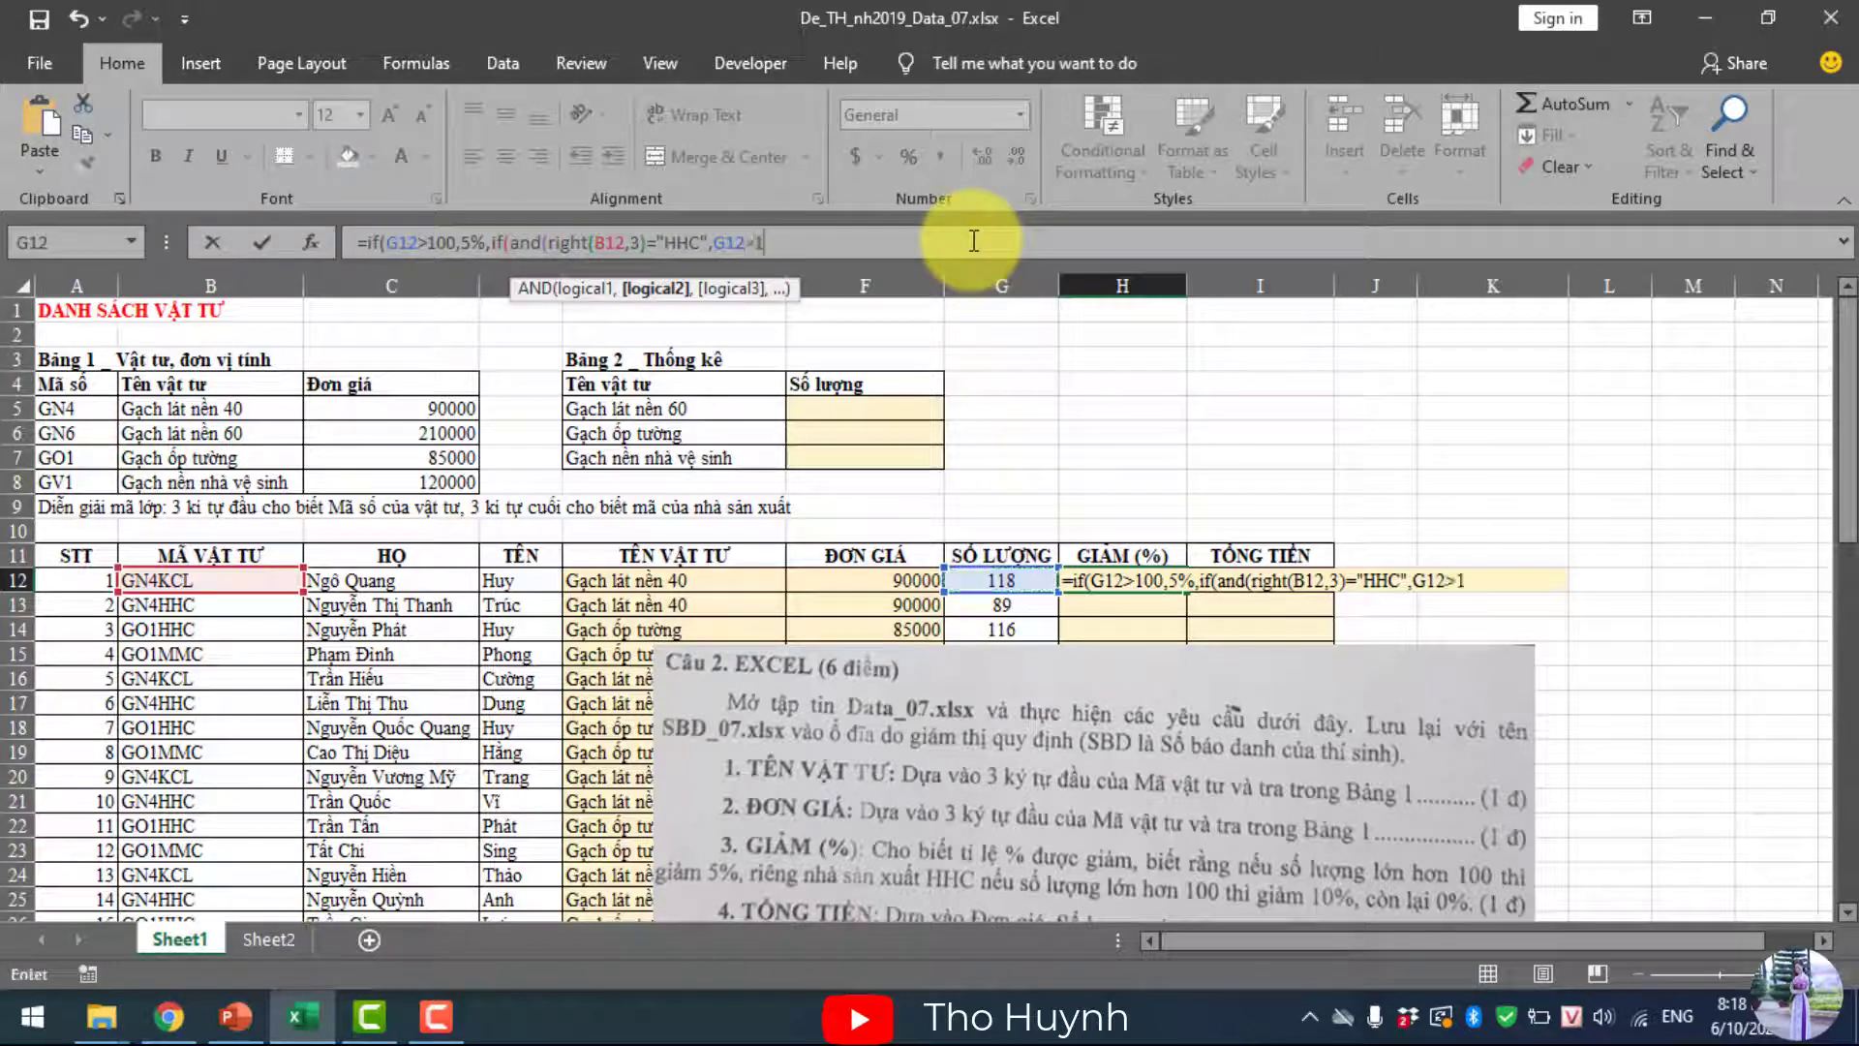
pyautogui.write(')')
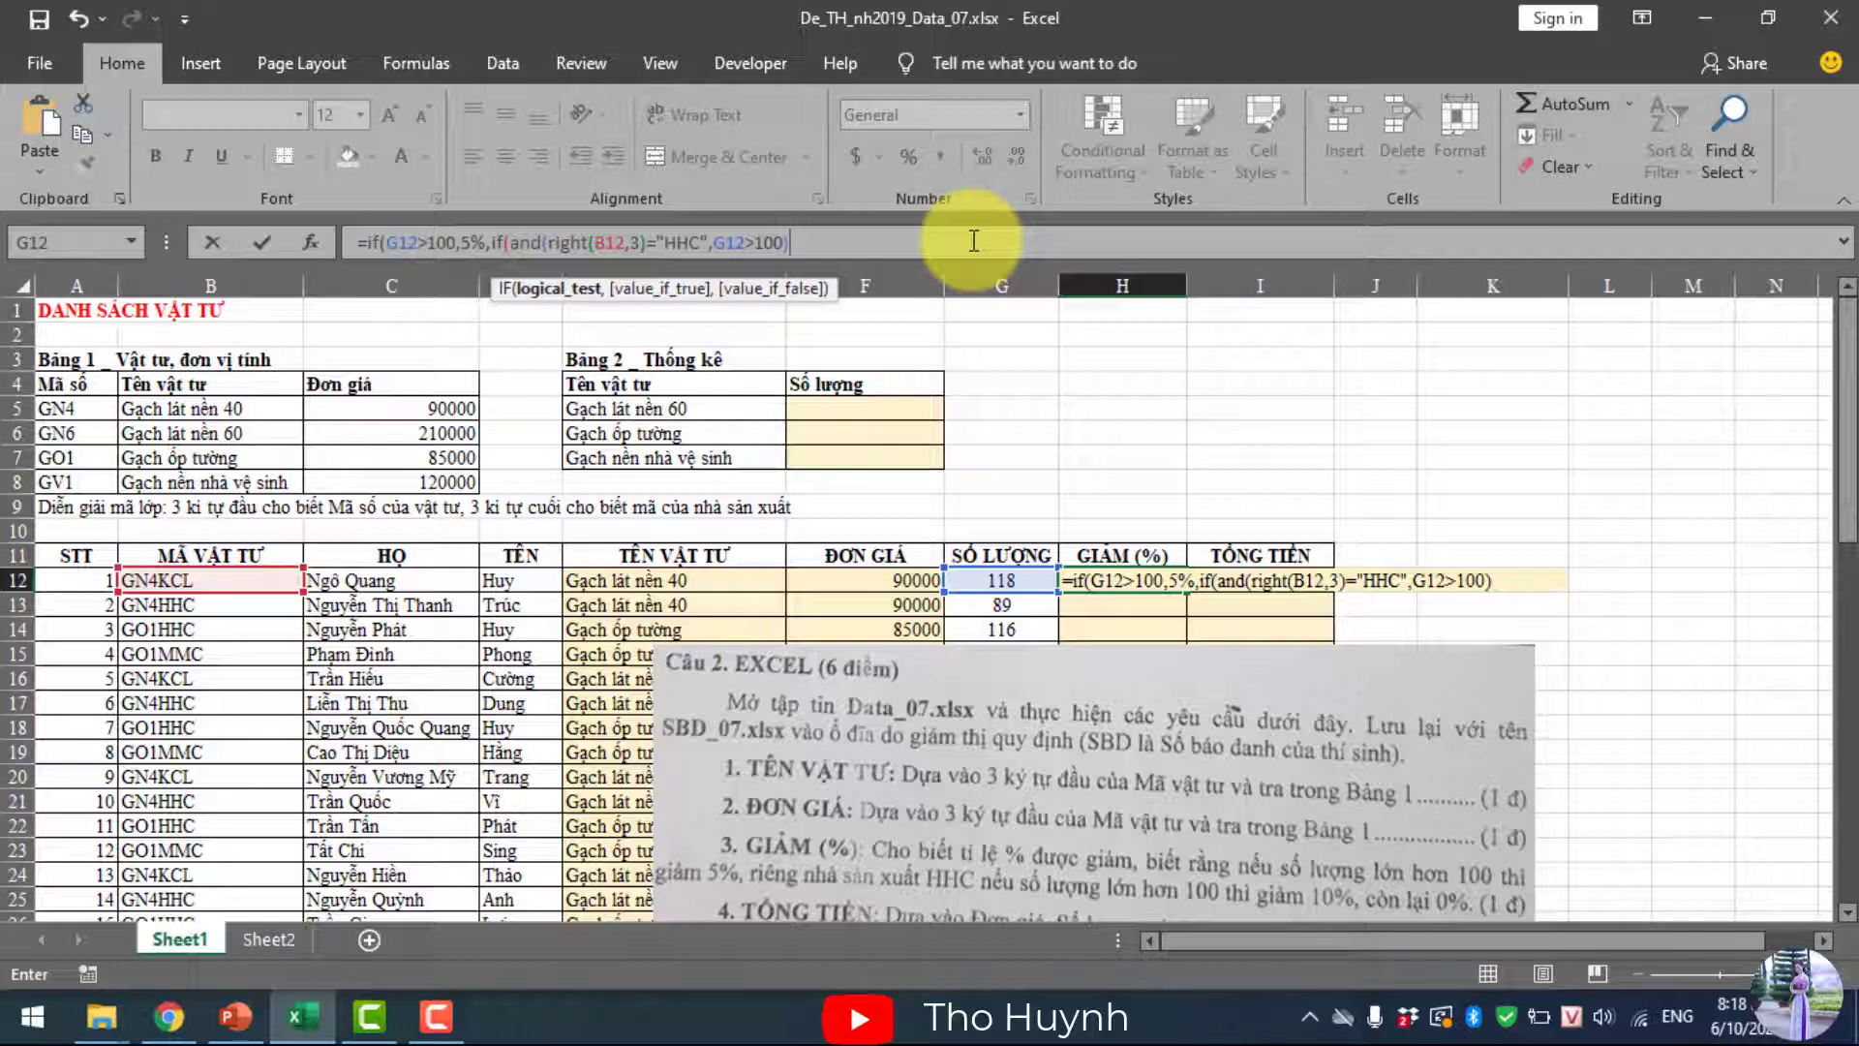
pyautogui.write(',10%')
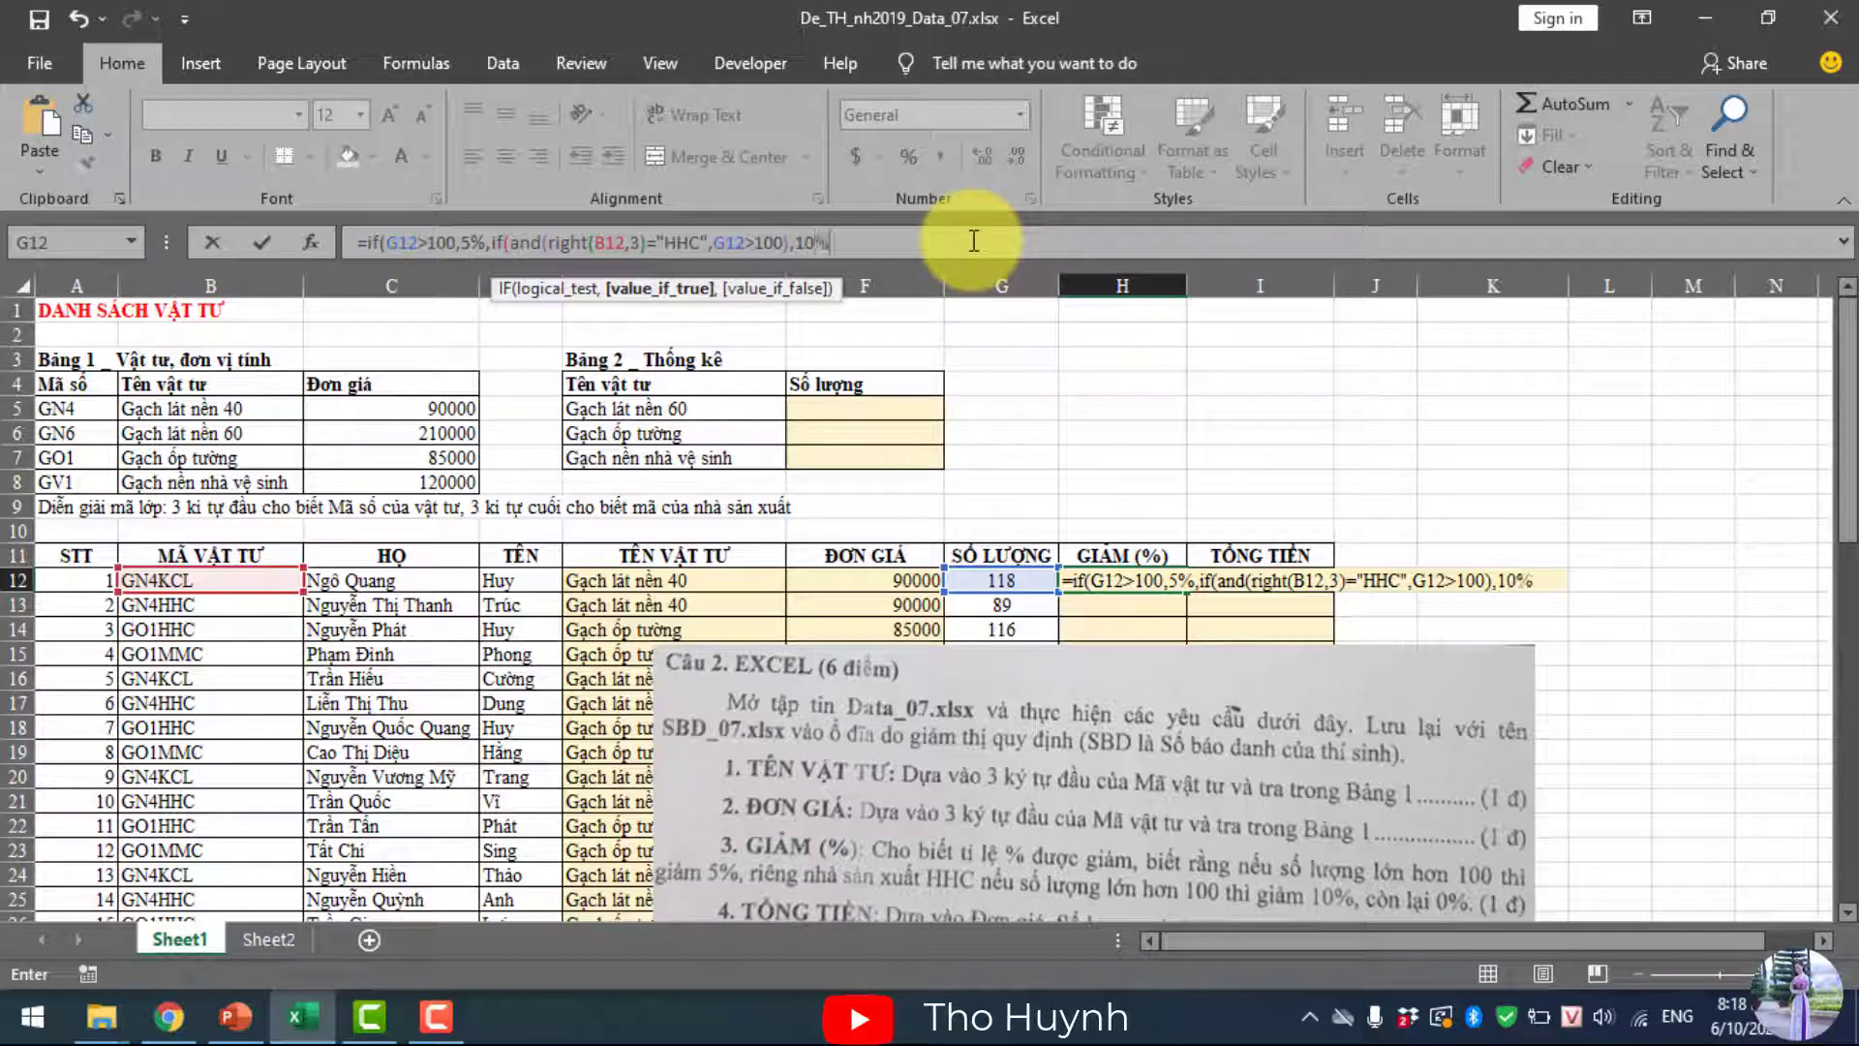
pyautogui.write(',')
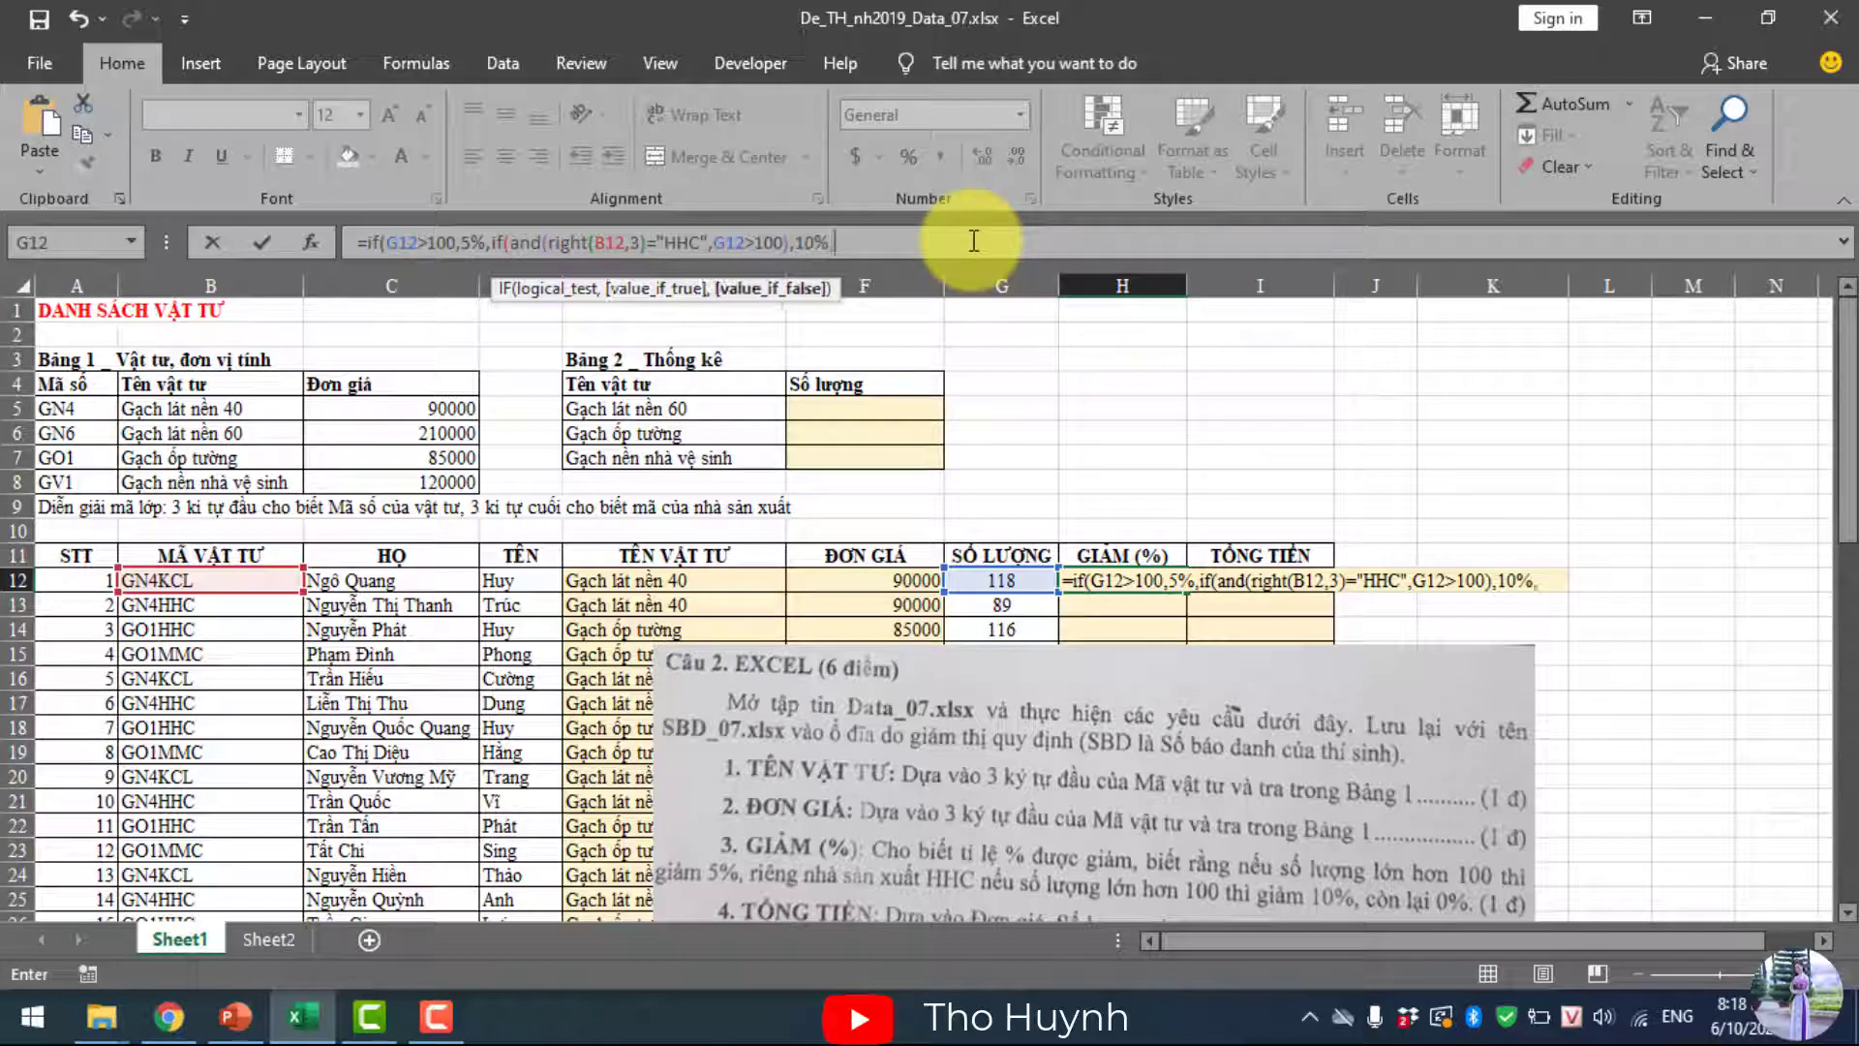
pyautogui.write('0%)')
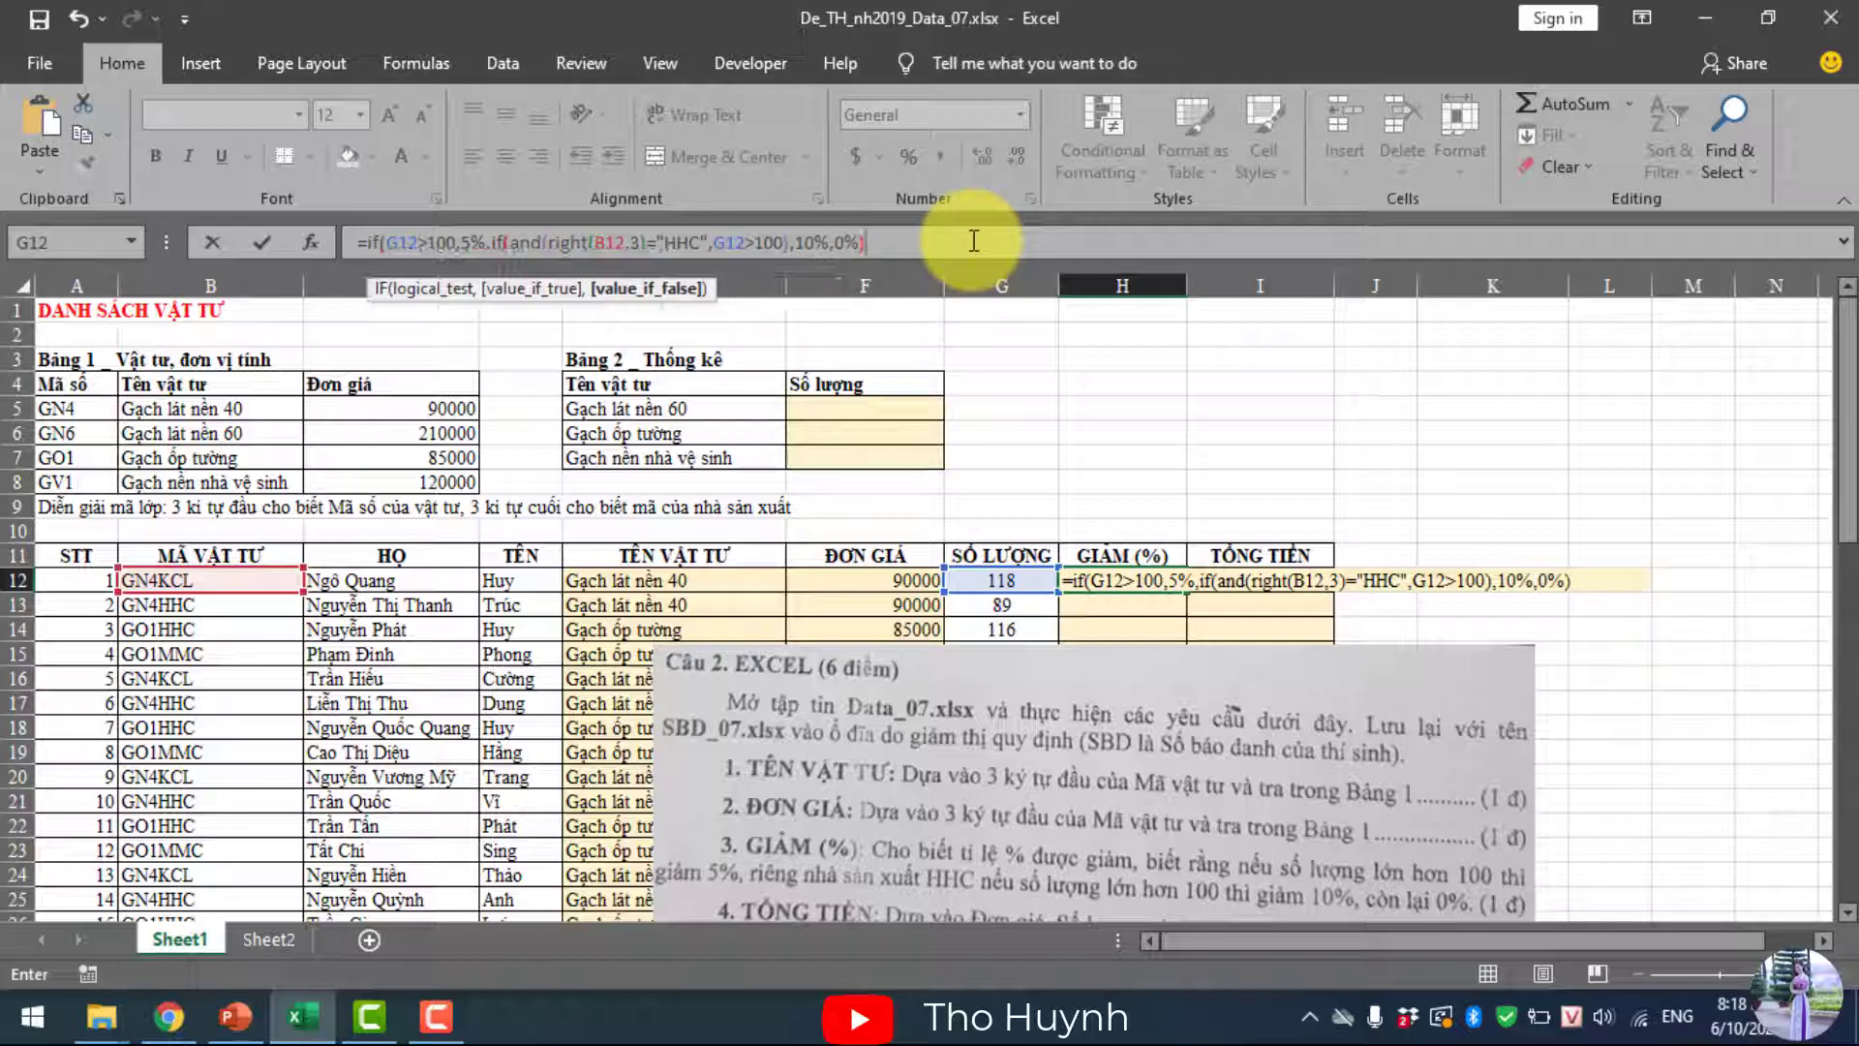
pyautogui.write(')')
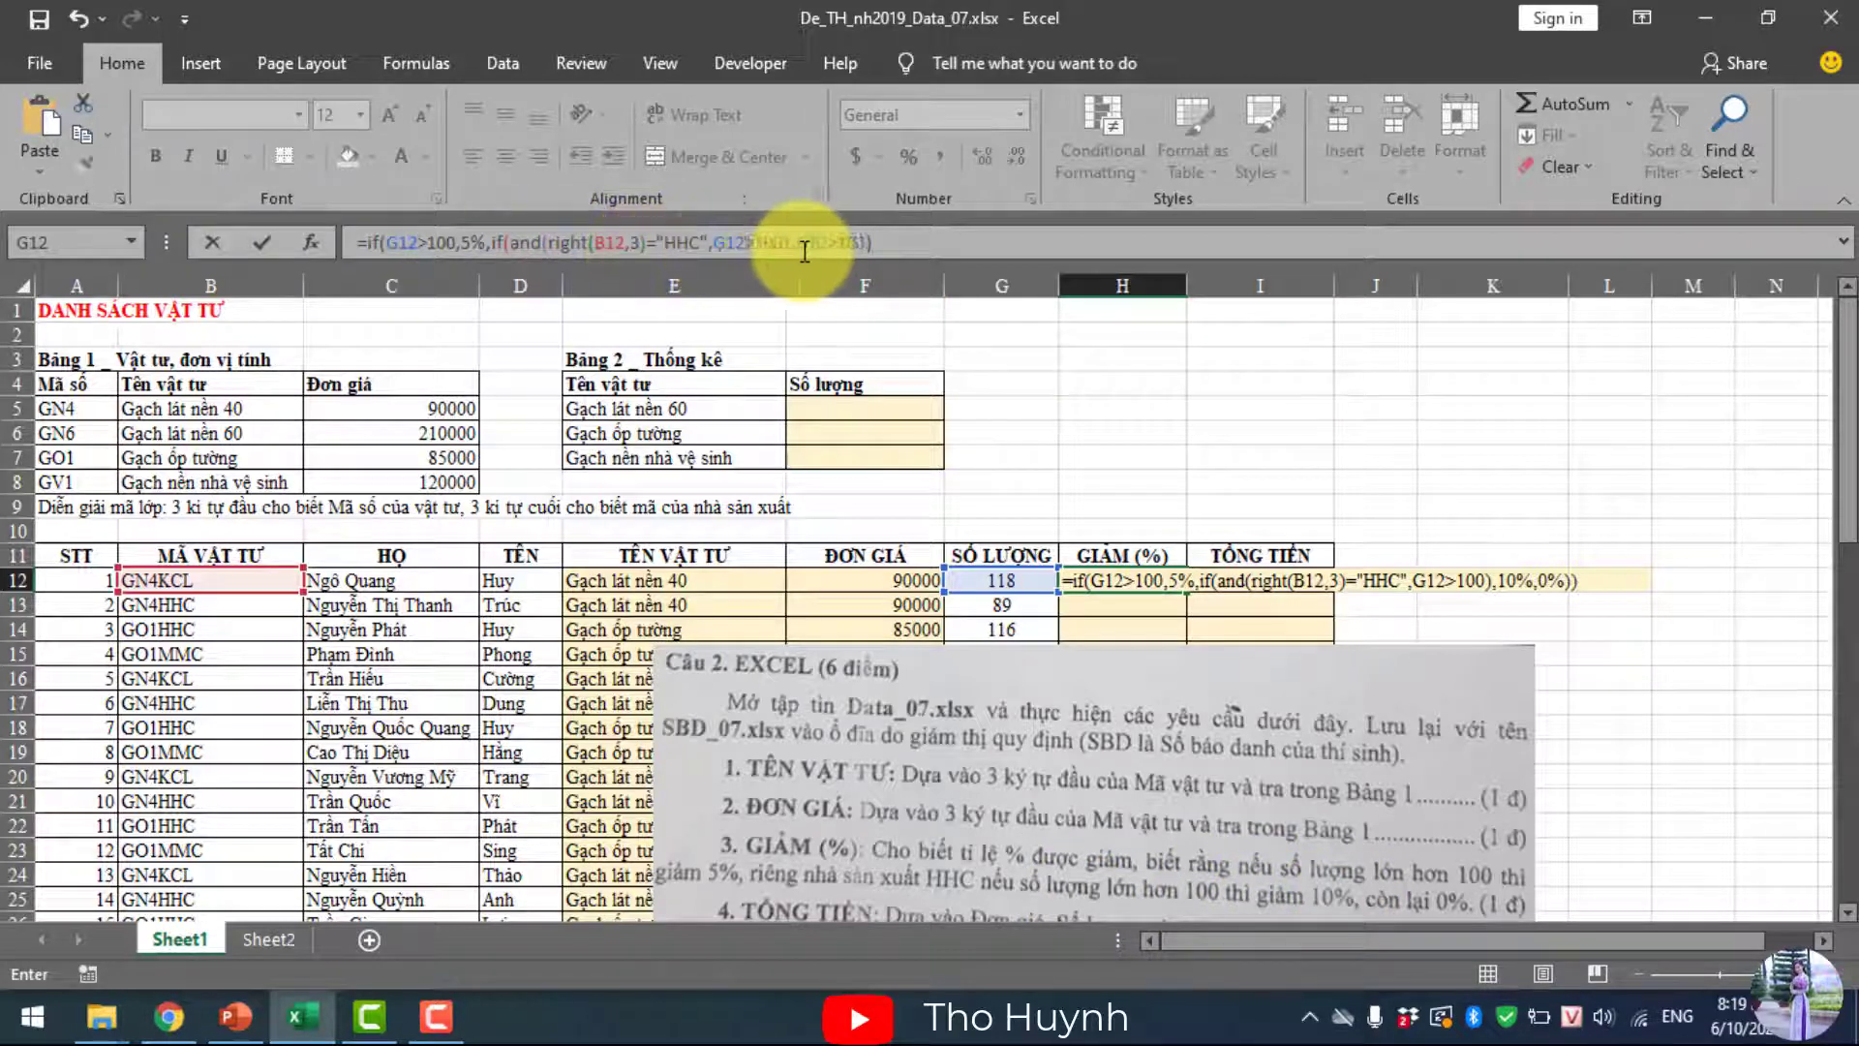
# - Commit the H12 discount formula and format it as Percentage
pyautogui.press('Return')
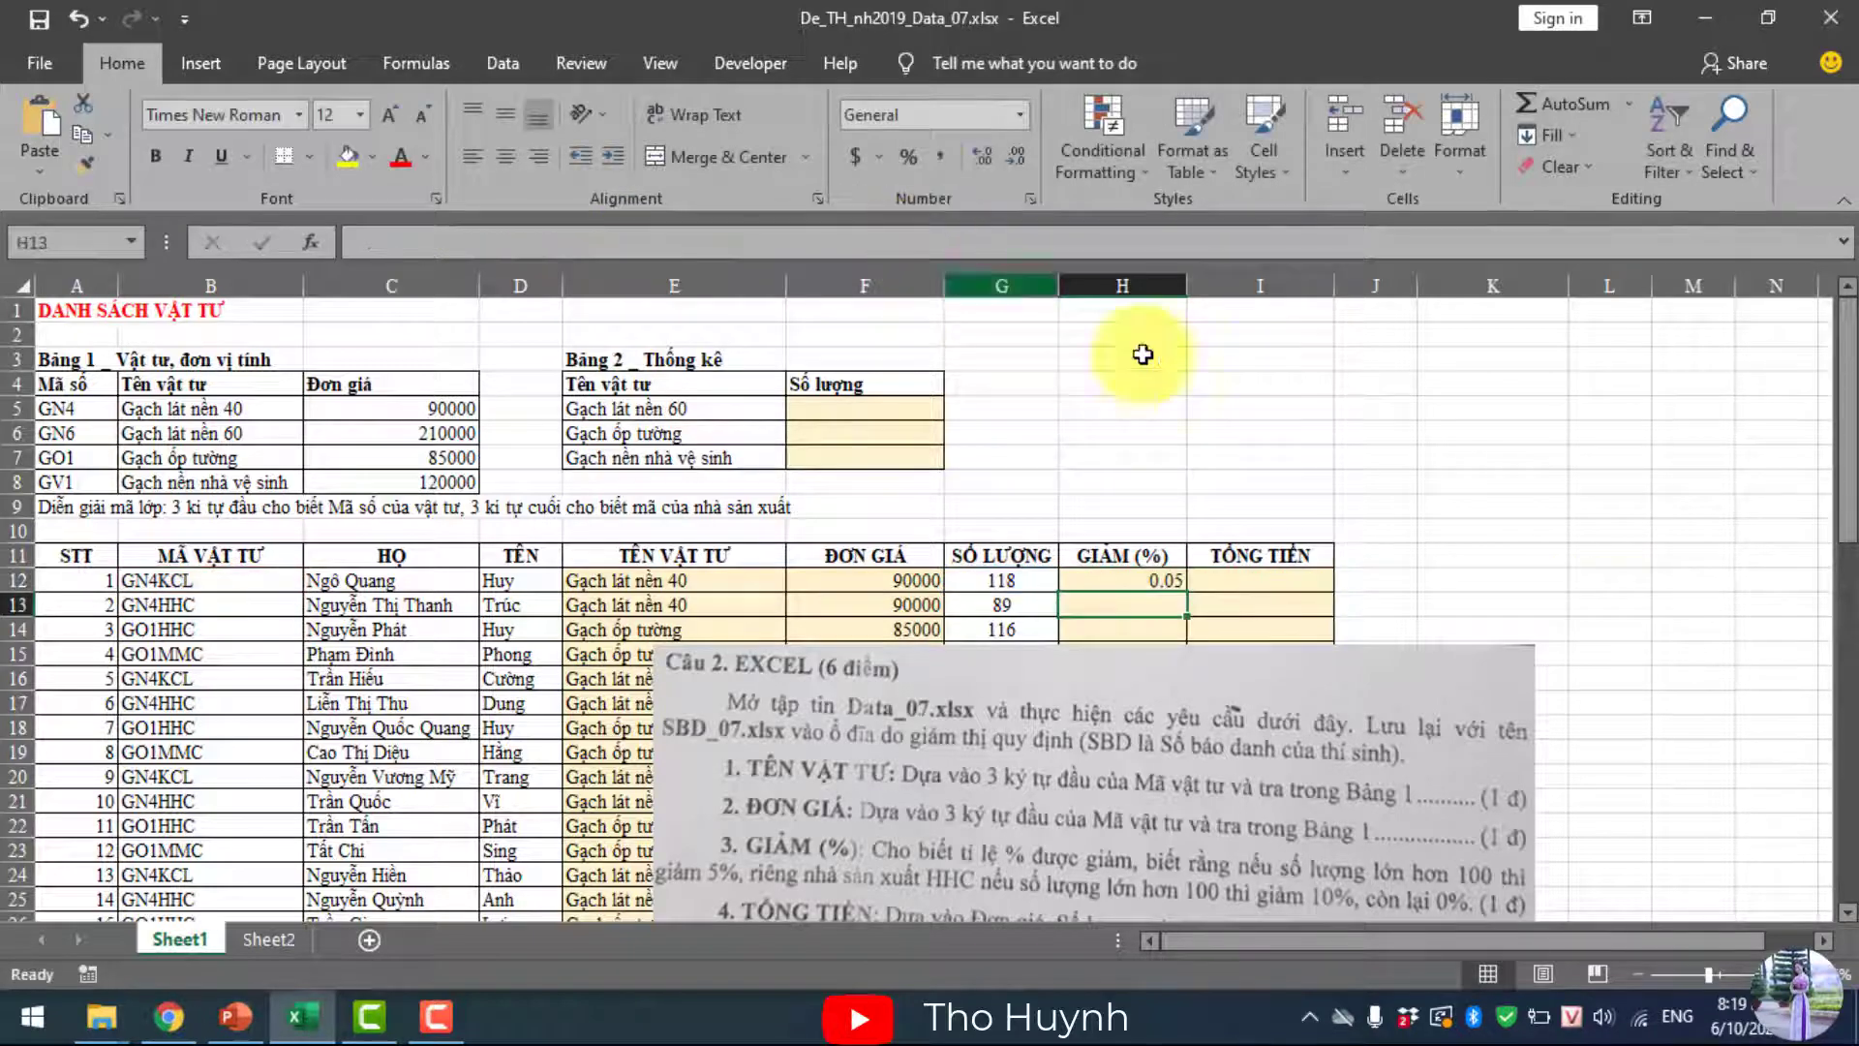
pyautogui.click(1134, 575)
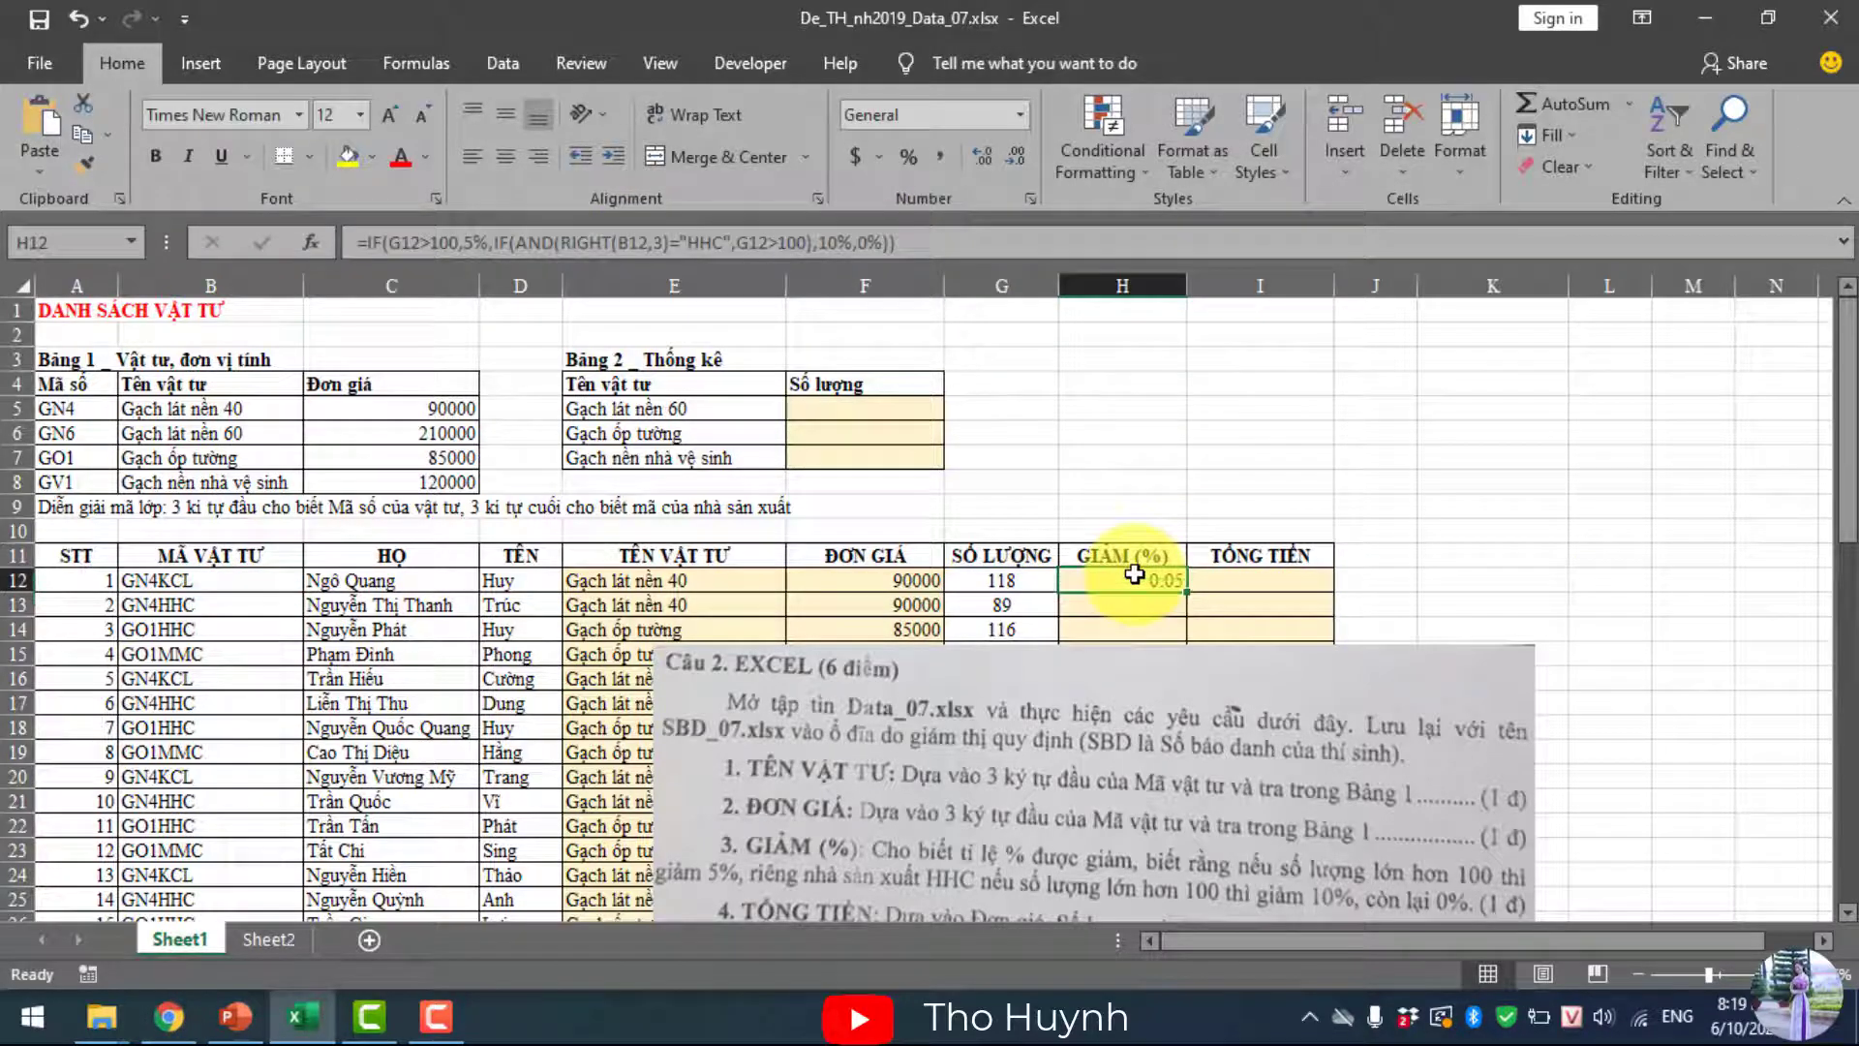
pyautogui.click(906, 157)
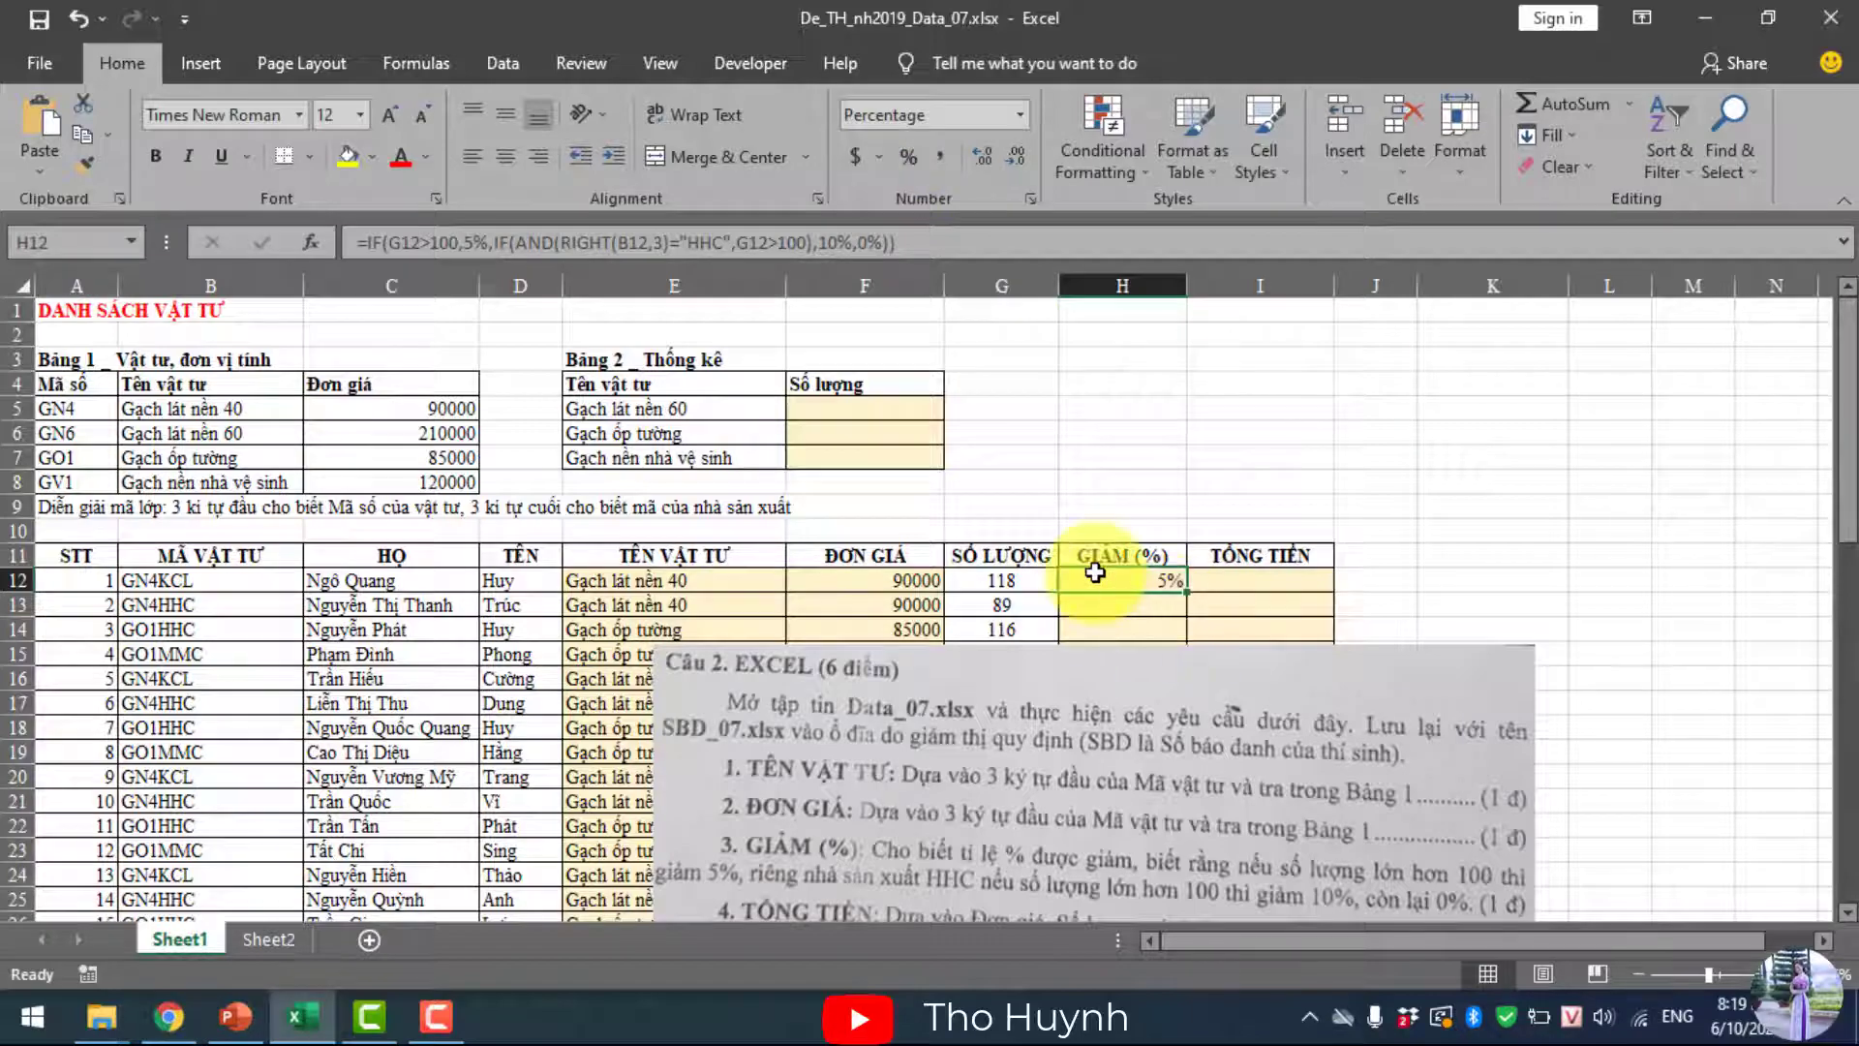
# - Fill the discount formula down H12:H61, showing 5% or 0% per row
pyautogui.moveTo(1186, 592); pyautogui.dragTo(1234, 1041)
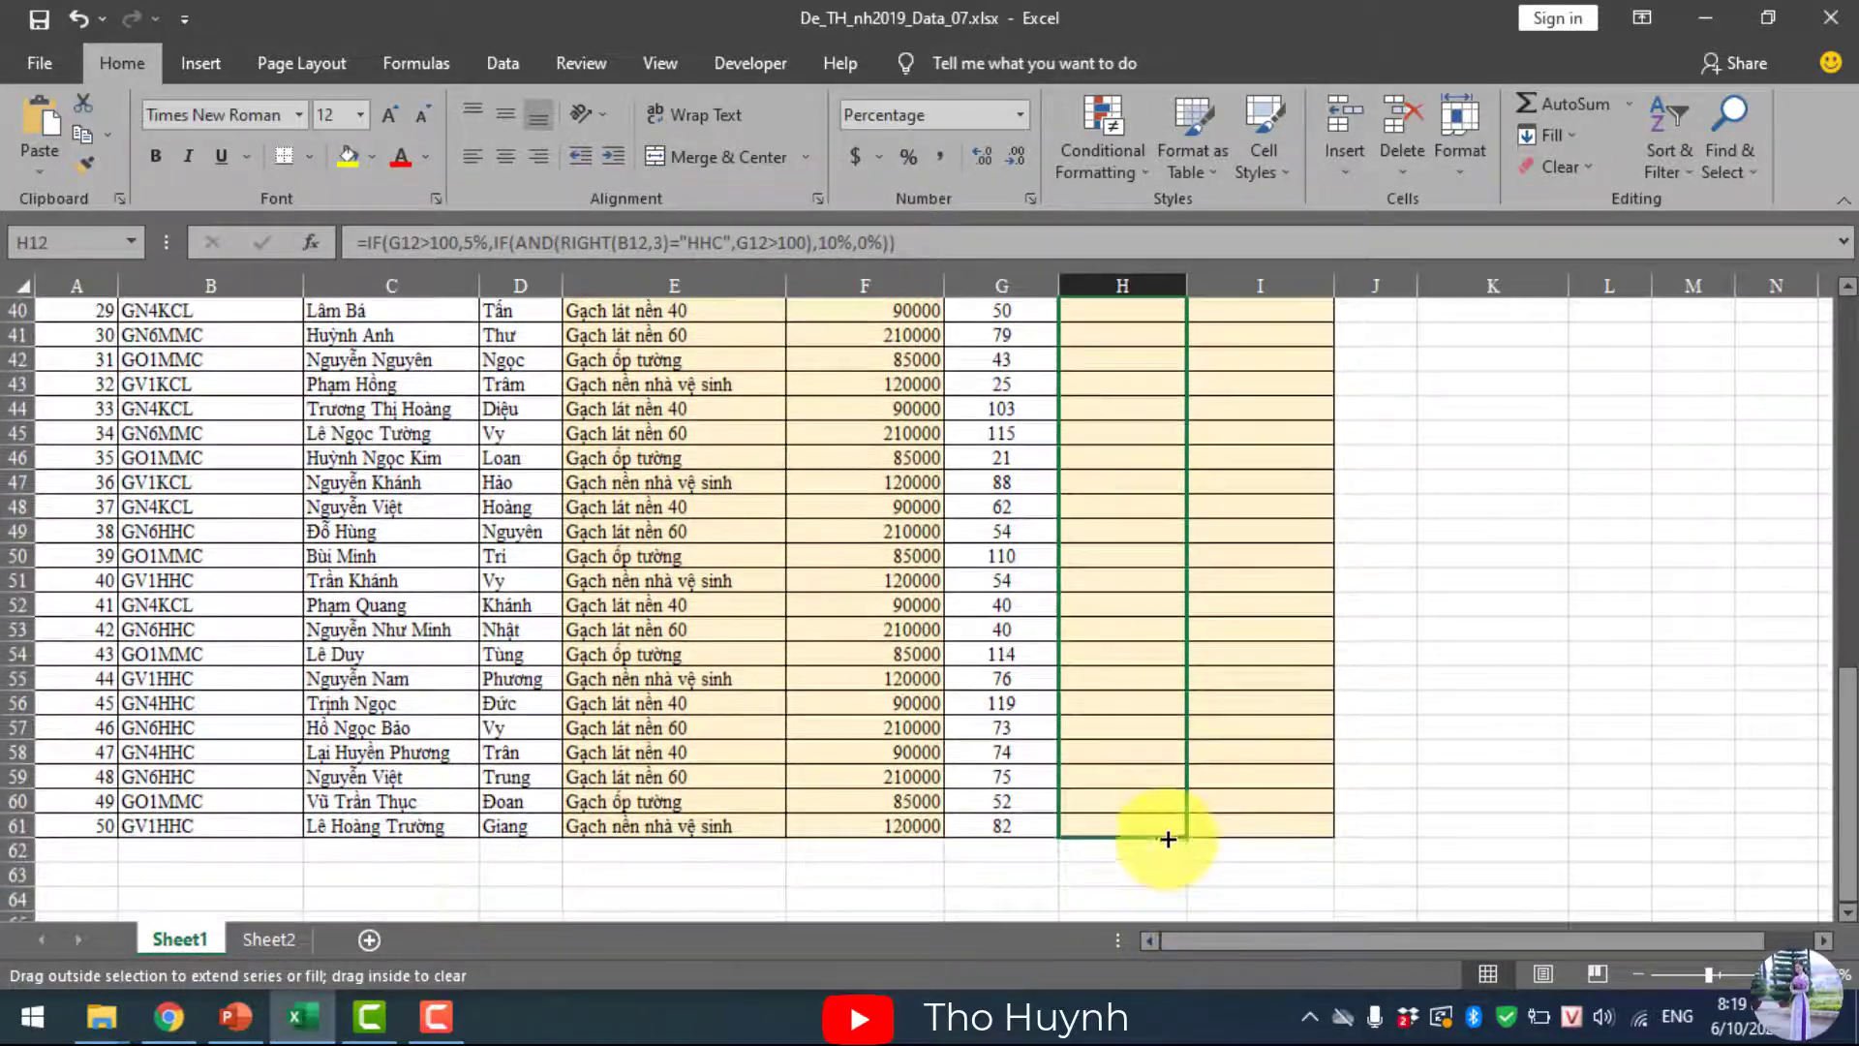
pyautogui.moveTo(1234, 1041); pyautogui.dragTo(1176, 838)
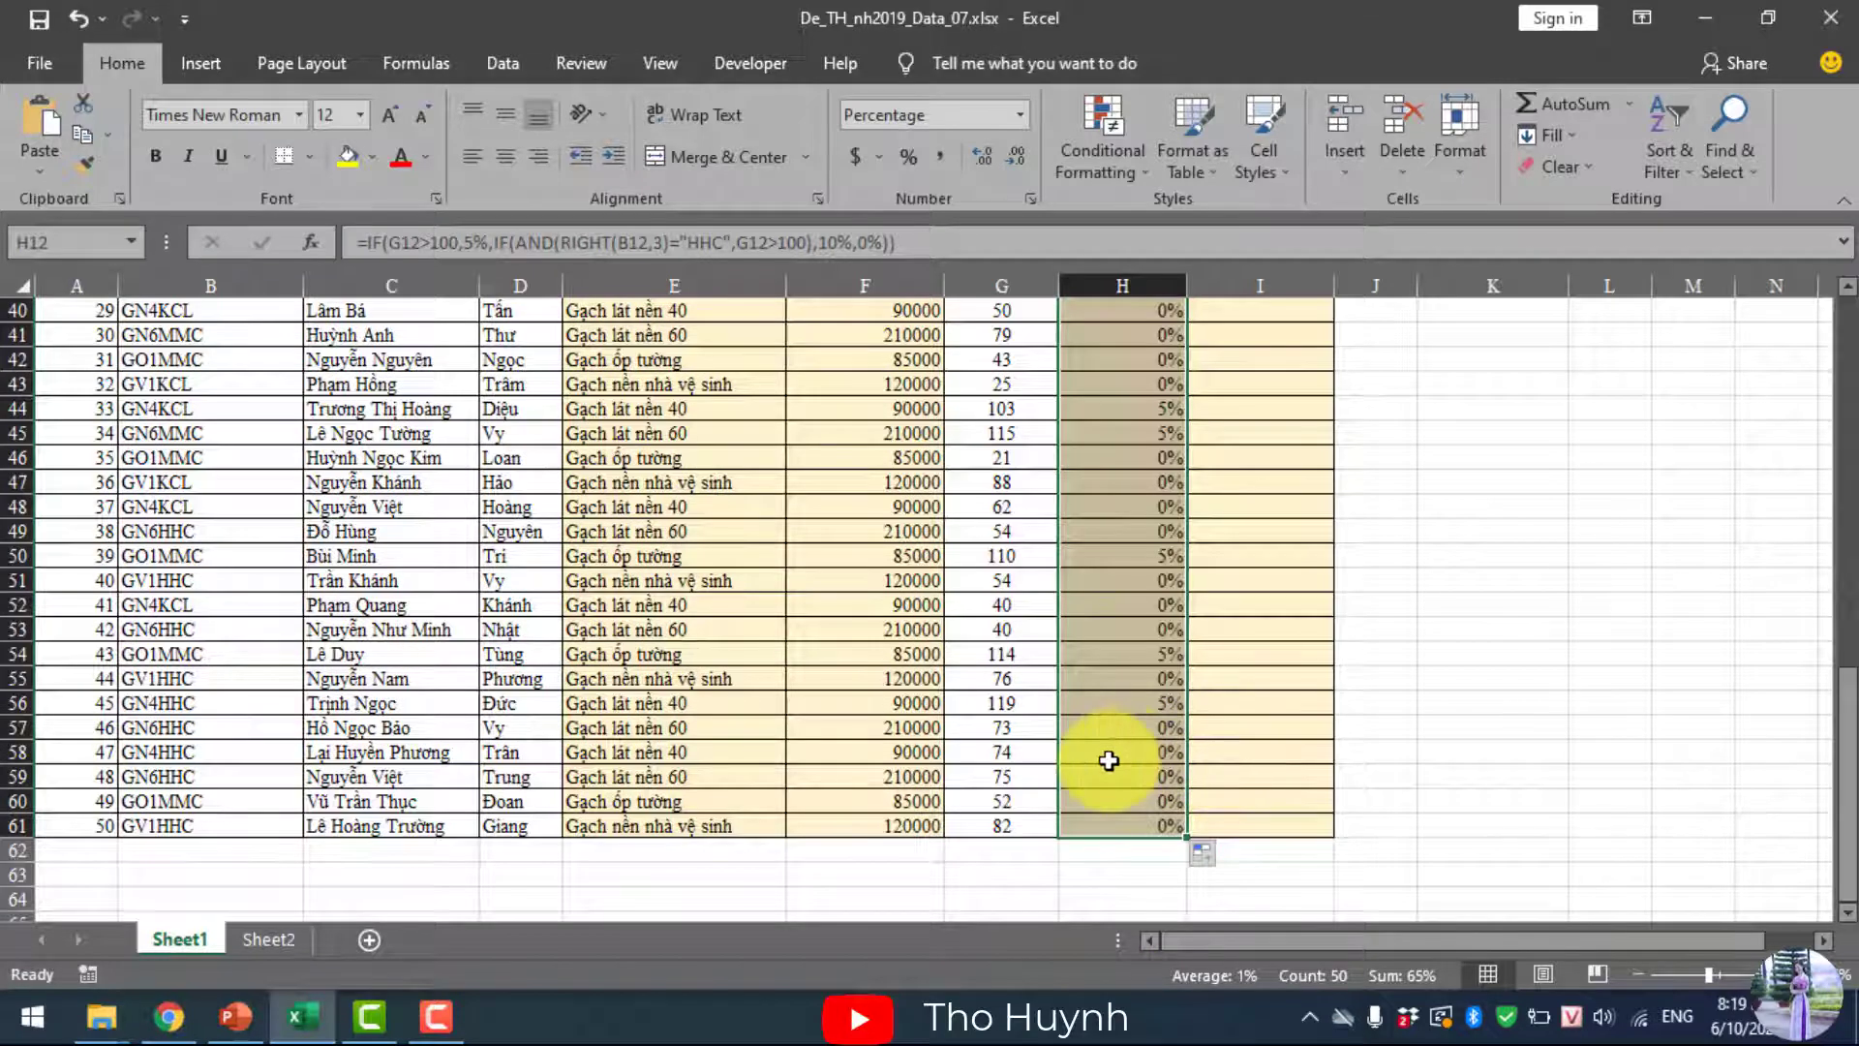
pyautogui.scroll(3, 1171, 769)
pyautogui.scroll(4, 1169, 774)
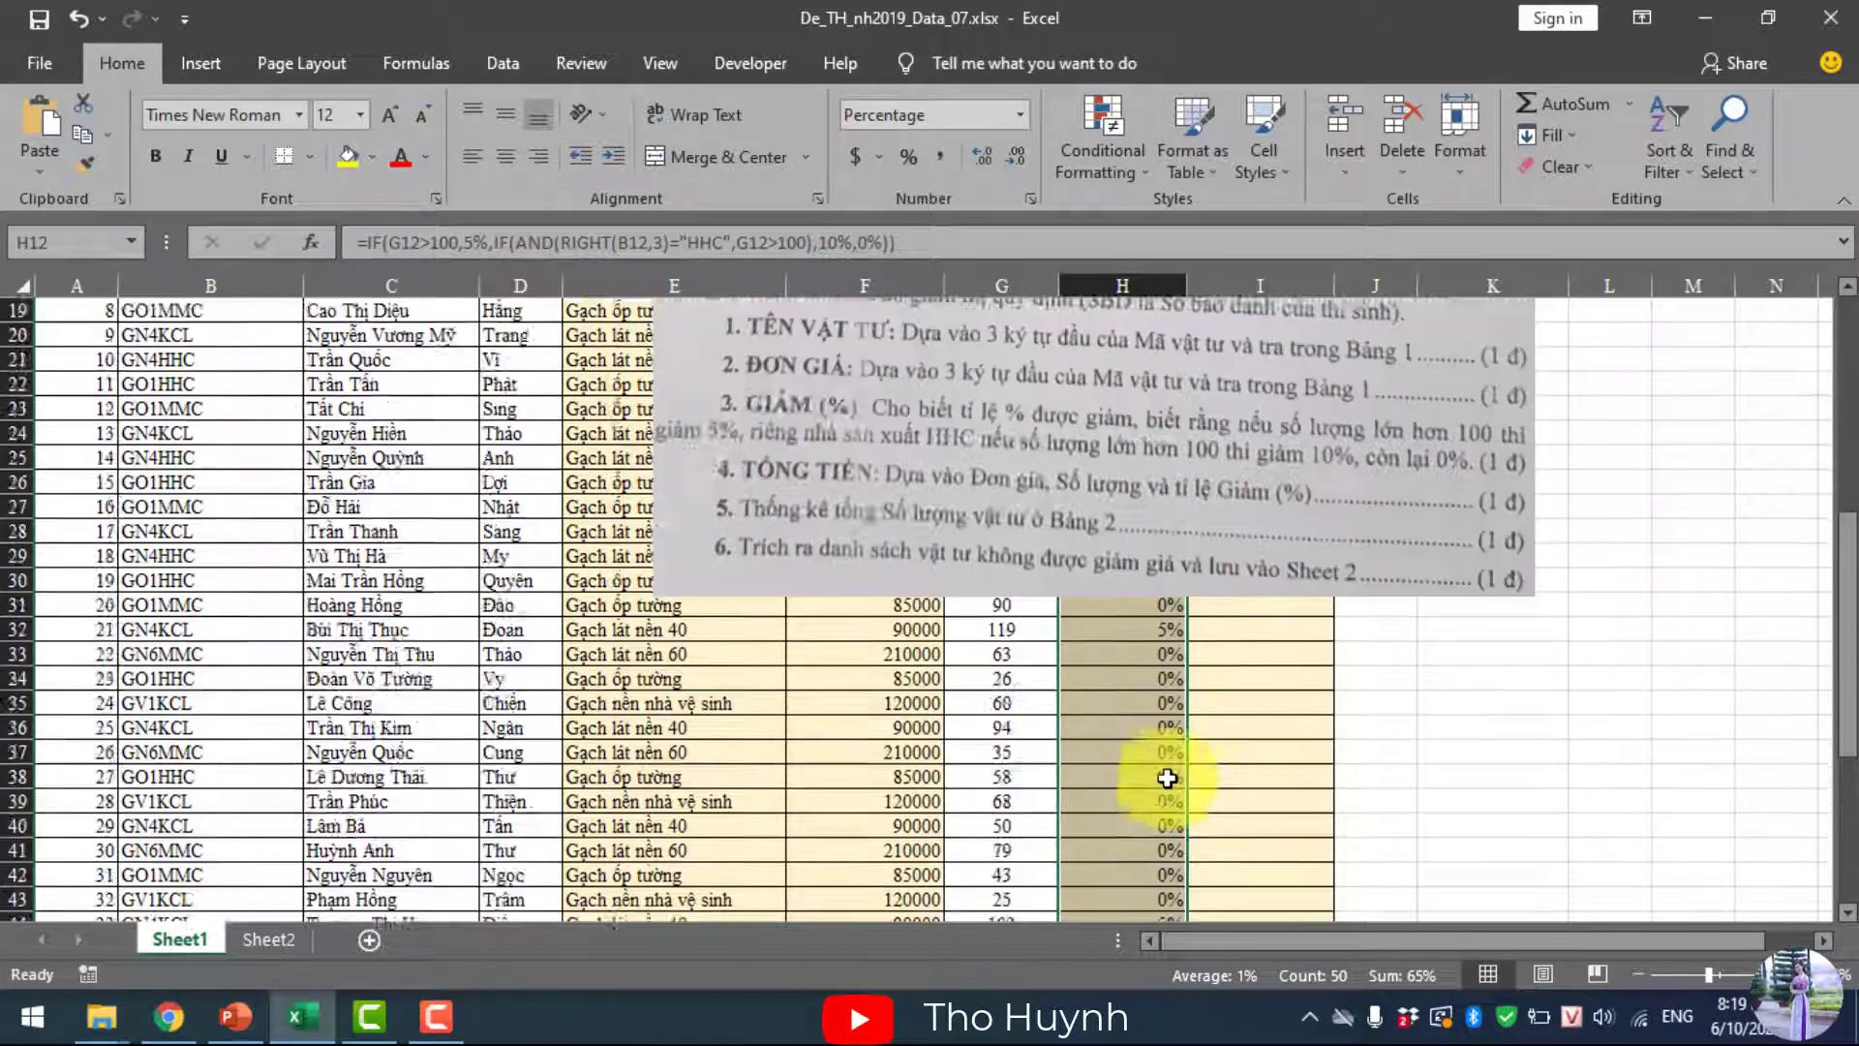
pyautogui.scroll(4, 1167, 777)
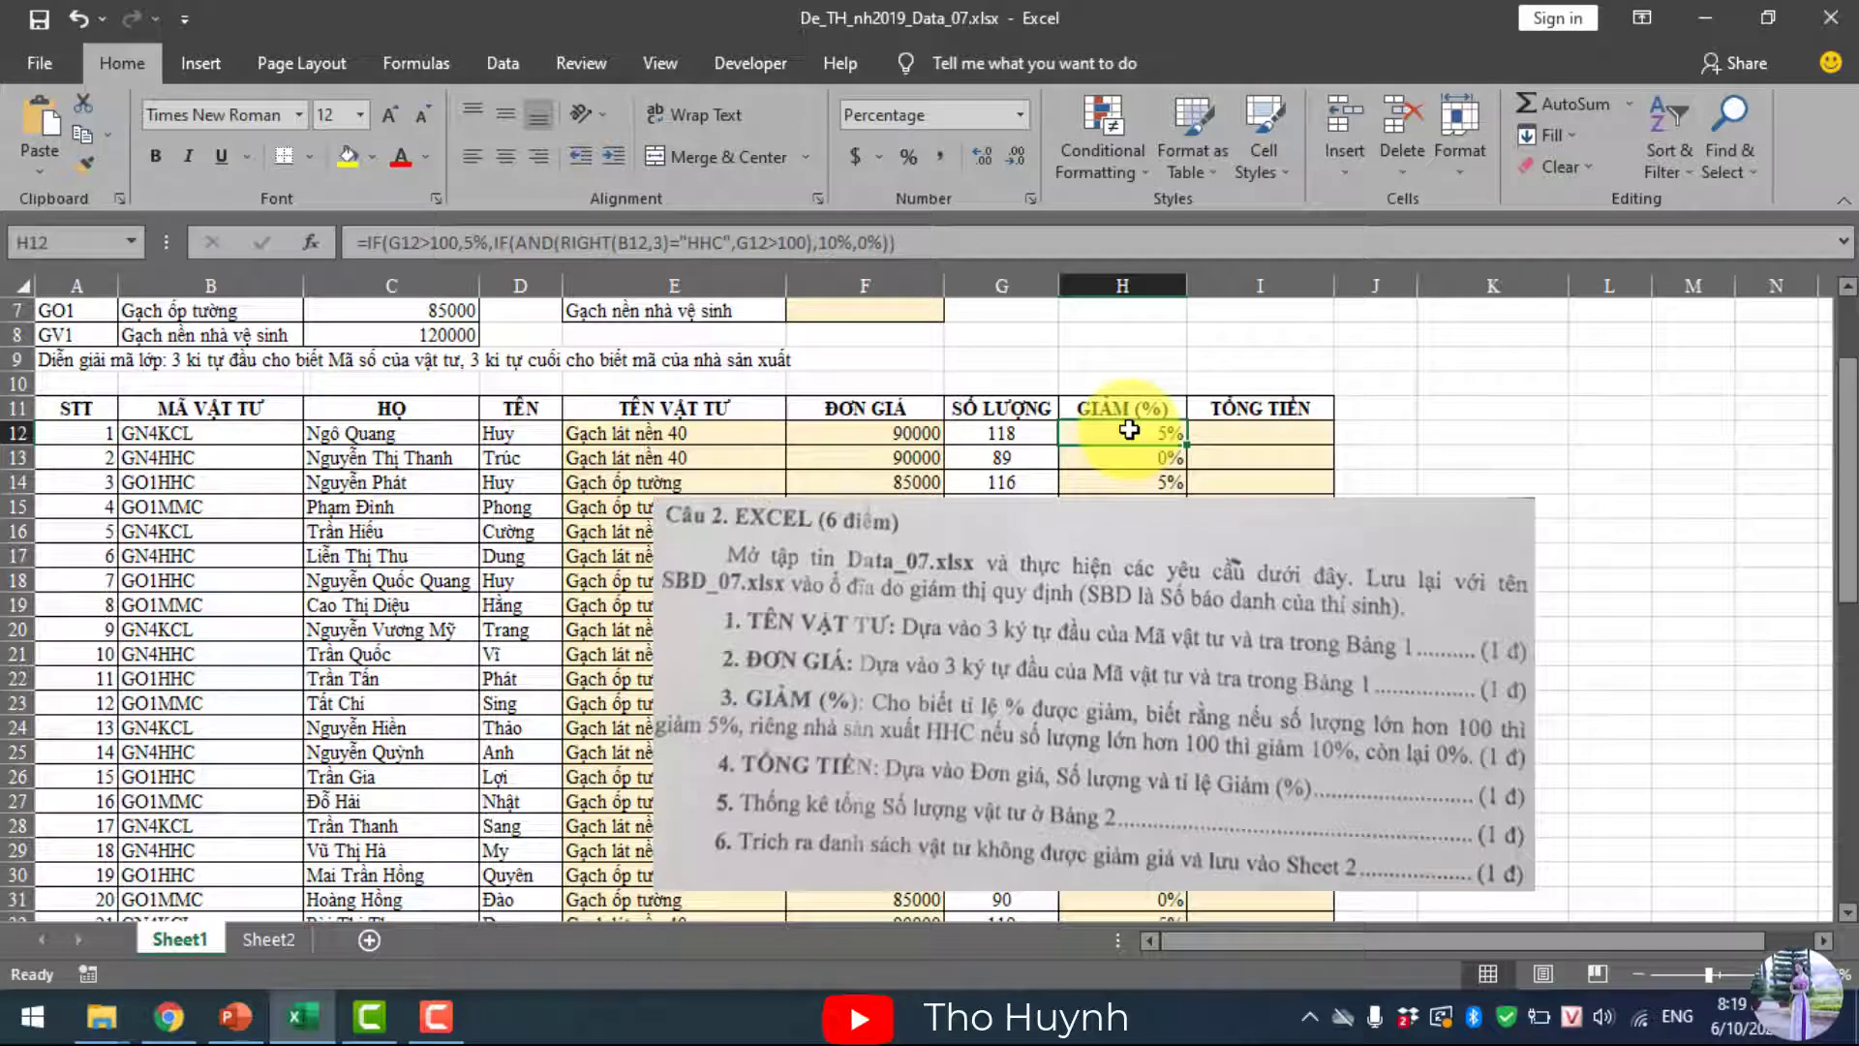
# - Enter =F12*G12*(100%-H12) in I12, giving a row-12 total of 10089000
pyautogui.click(1252, 435)
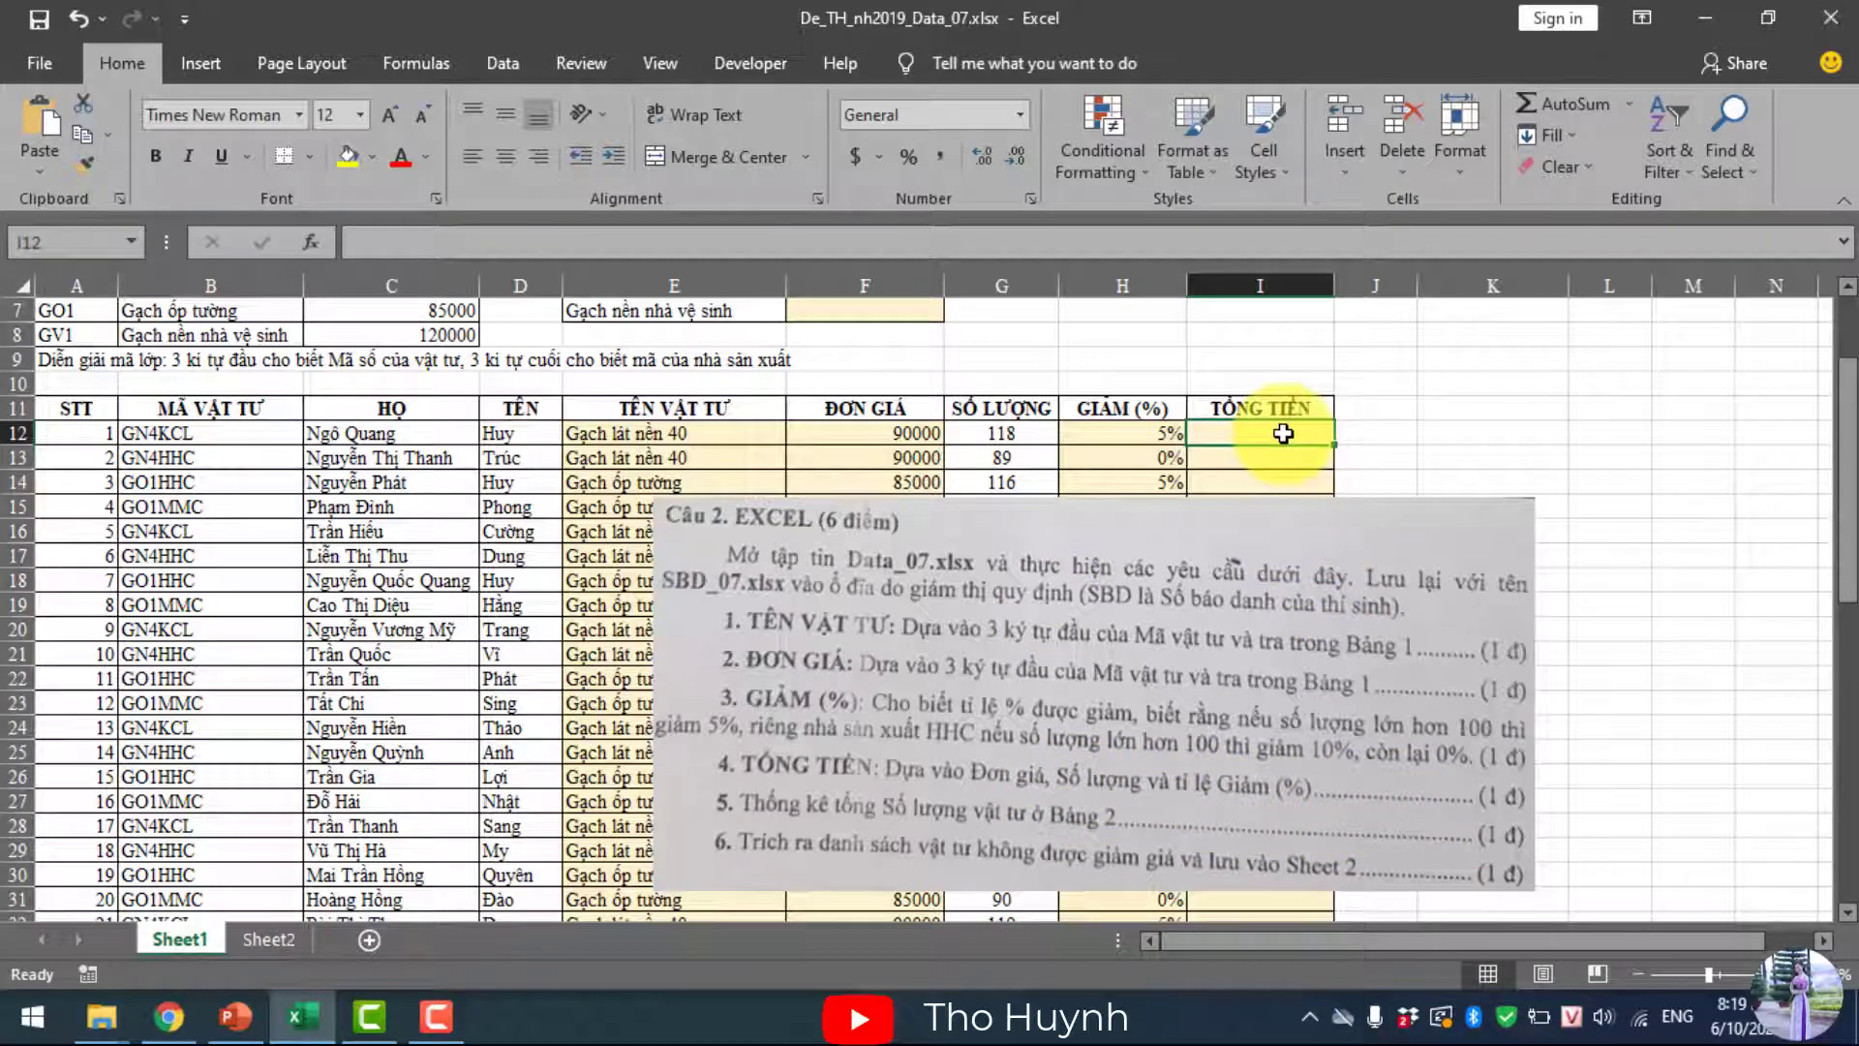
pyautogui.write('=')
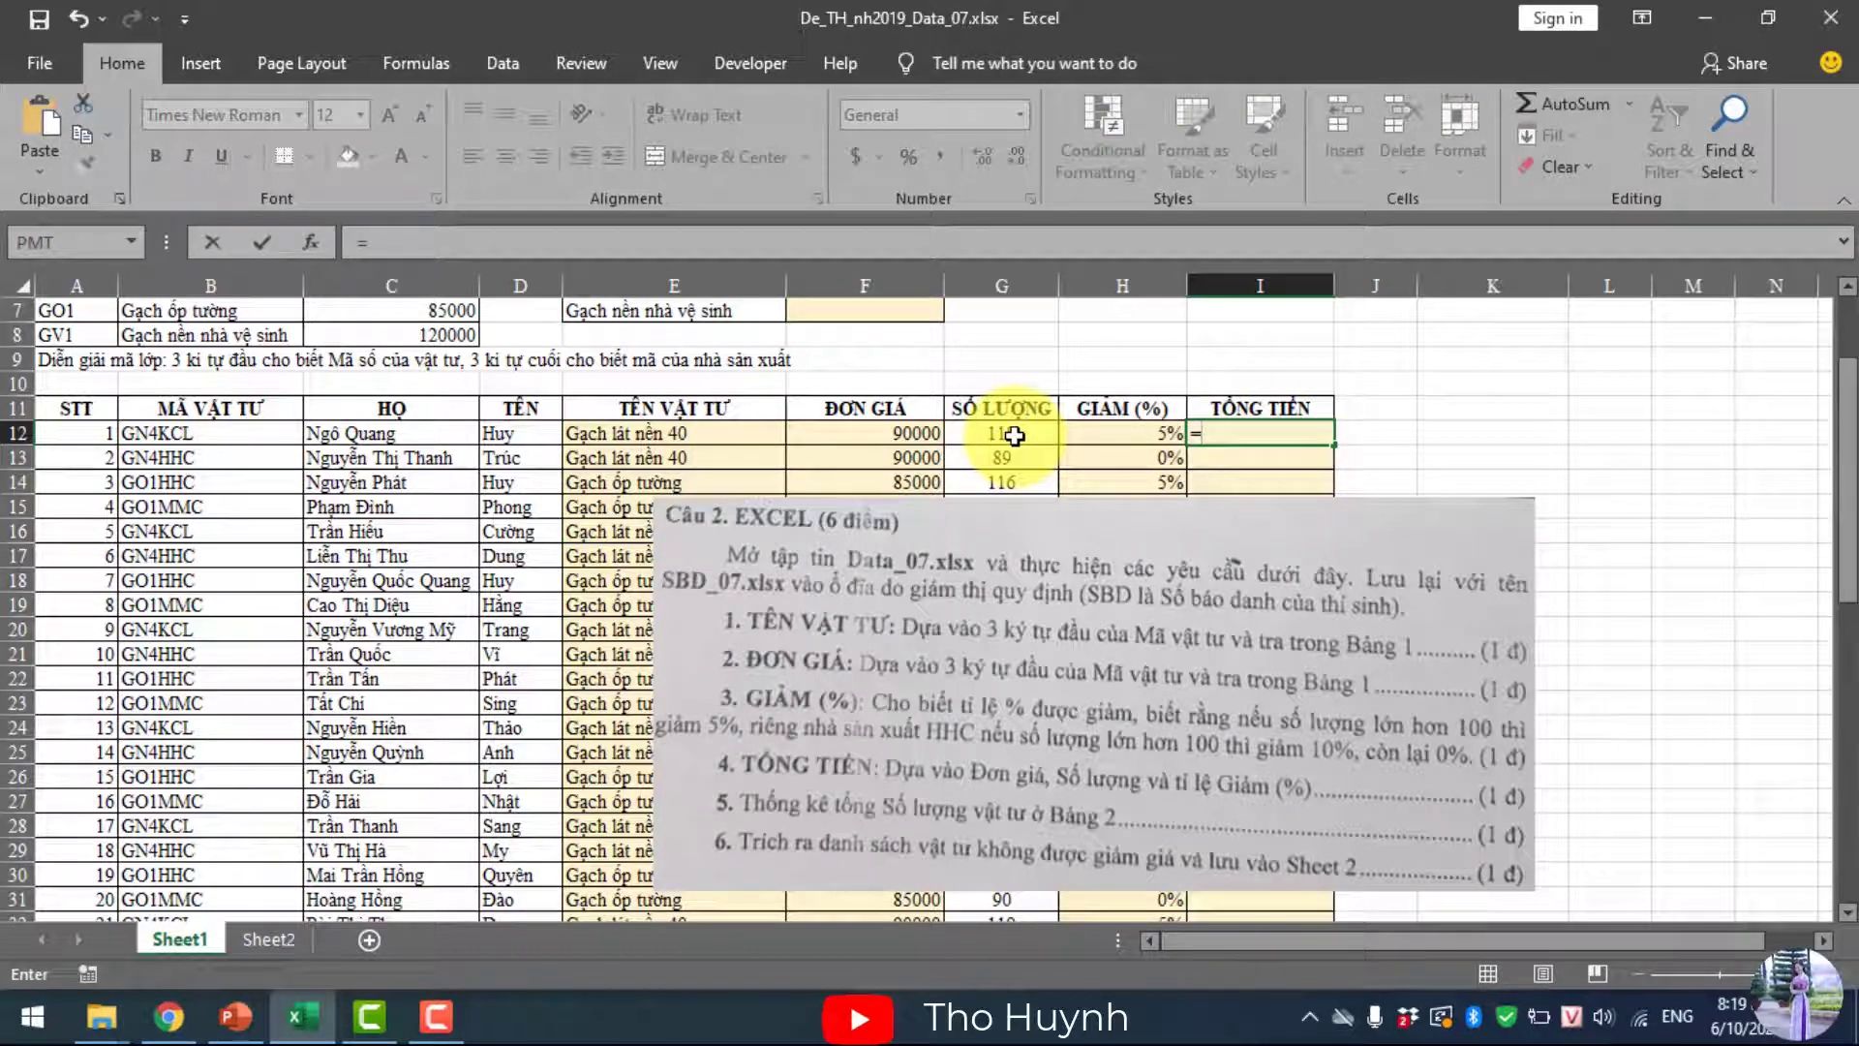
pyautogui.click(871, 433)
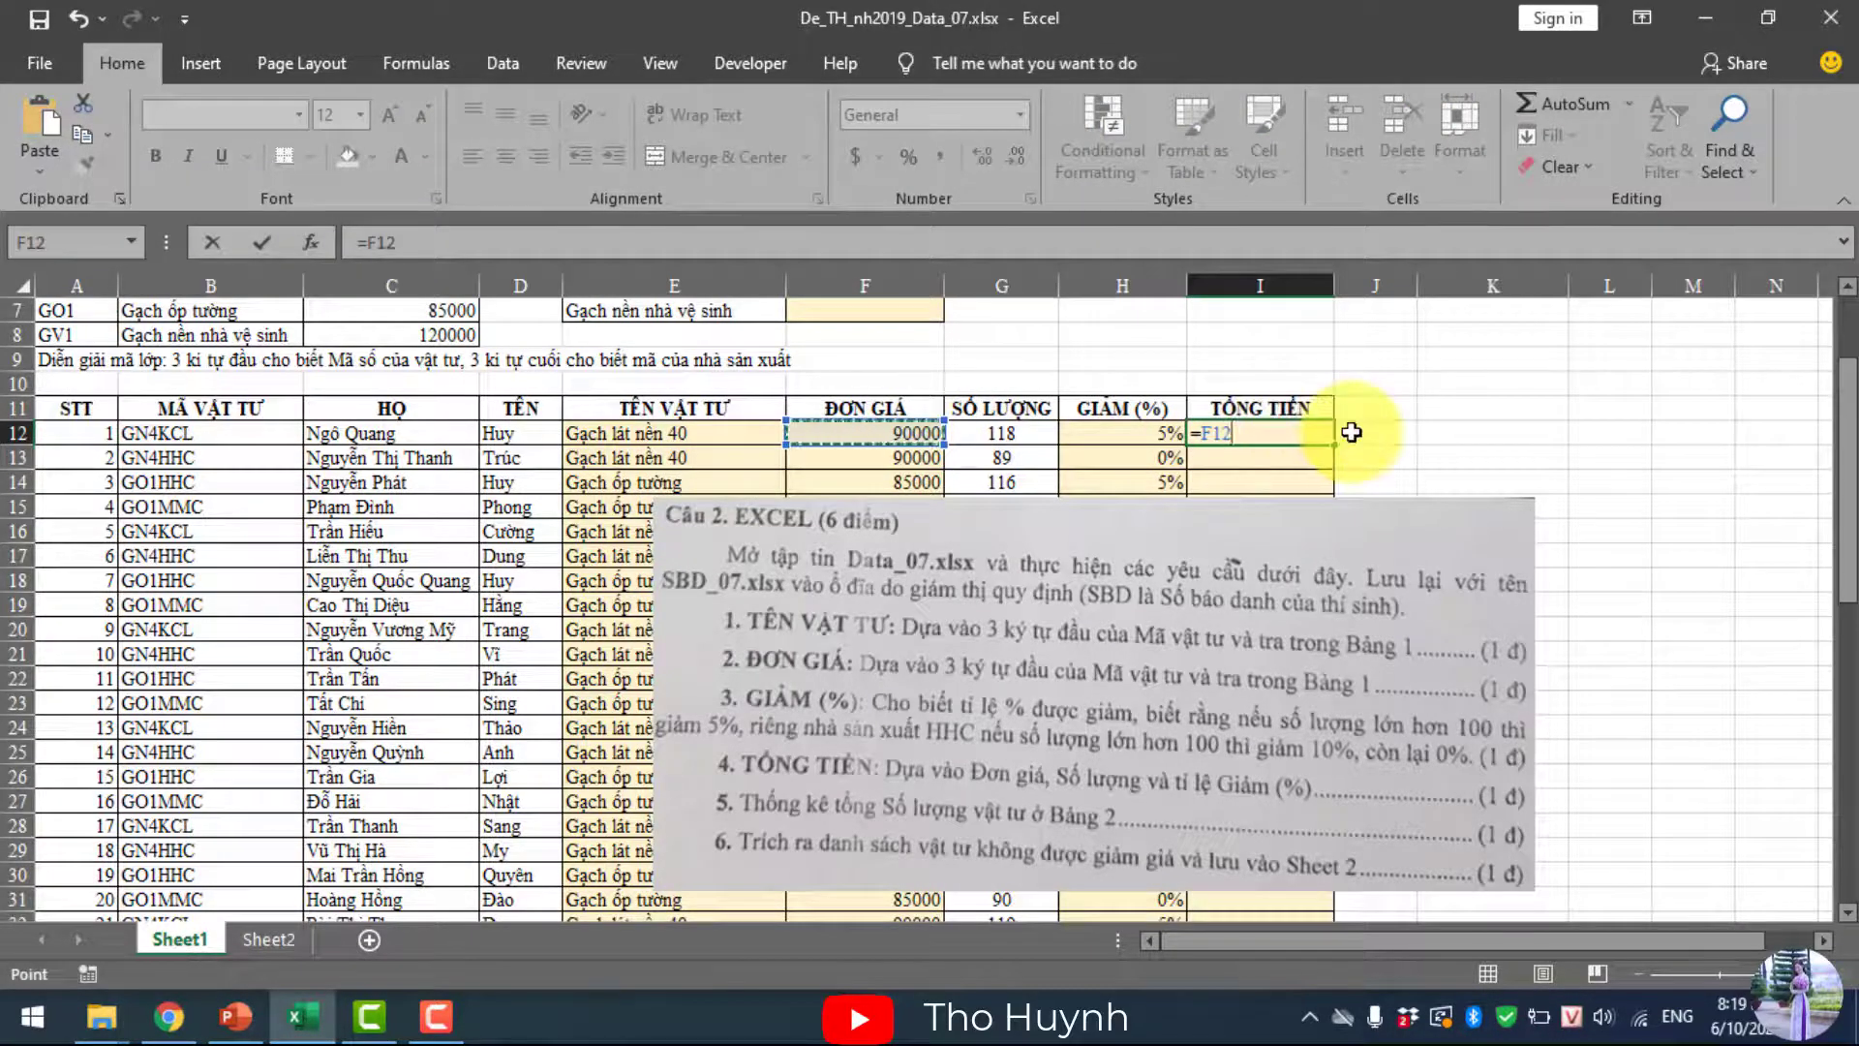
pyautogui.write('*')
pyautogui.click(1019, 437)
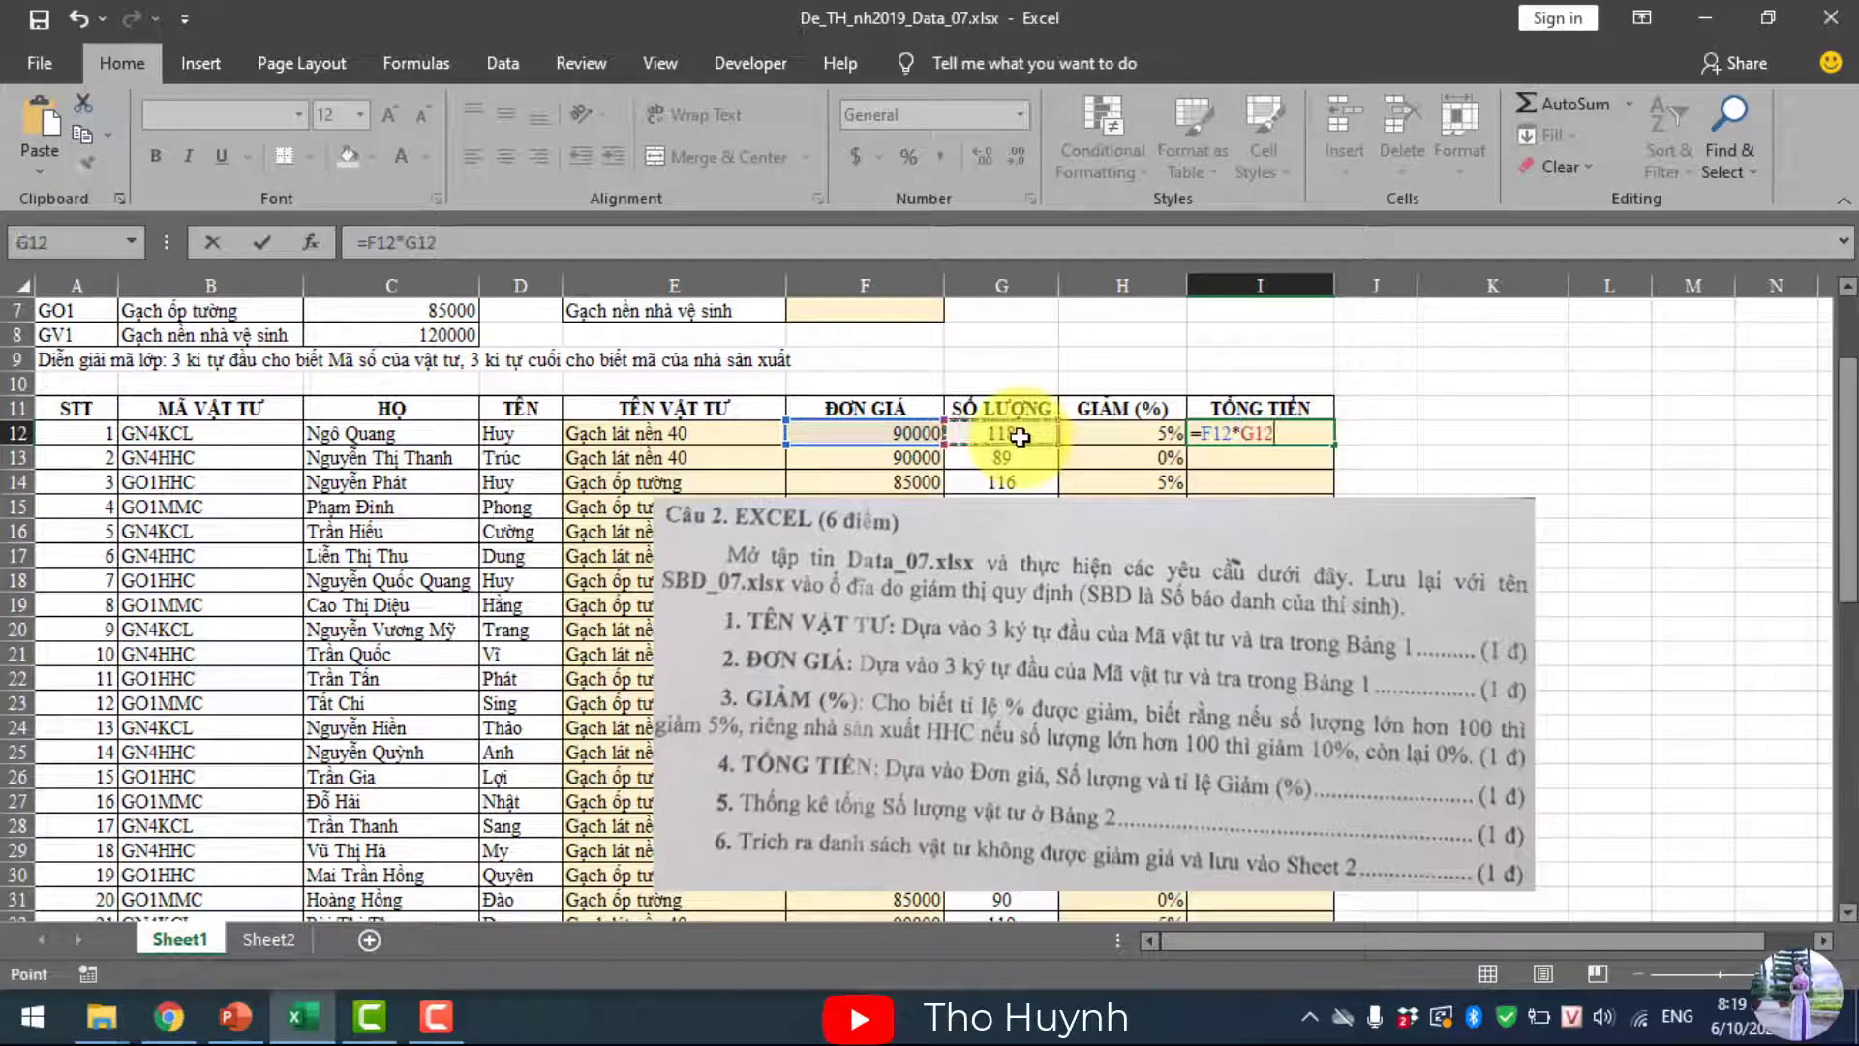
pyautogui.write('*')
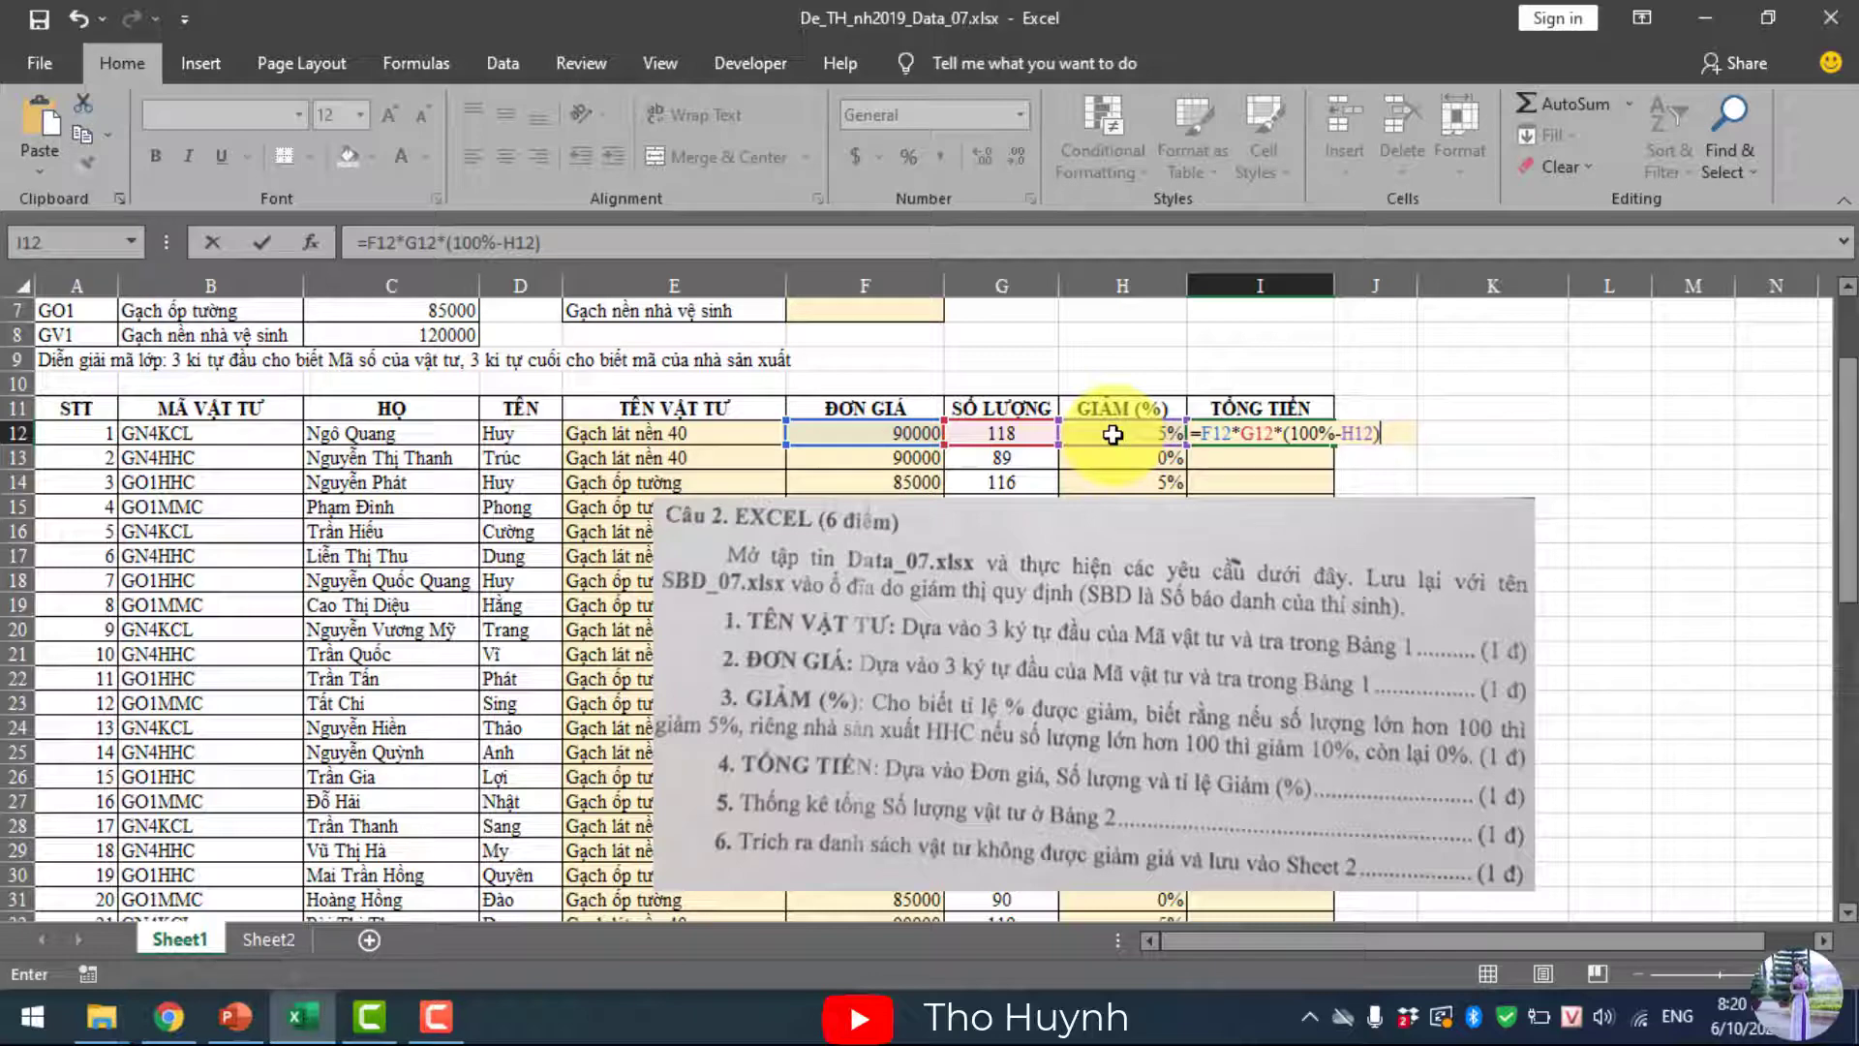
pyautogui.press('Return')
# - Fill the TỔNG TIỀN formula down through I61
pyautogui.click(1288, 433)
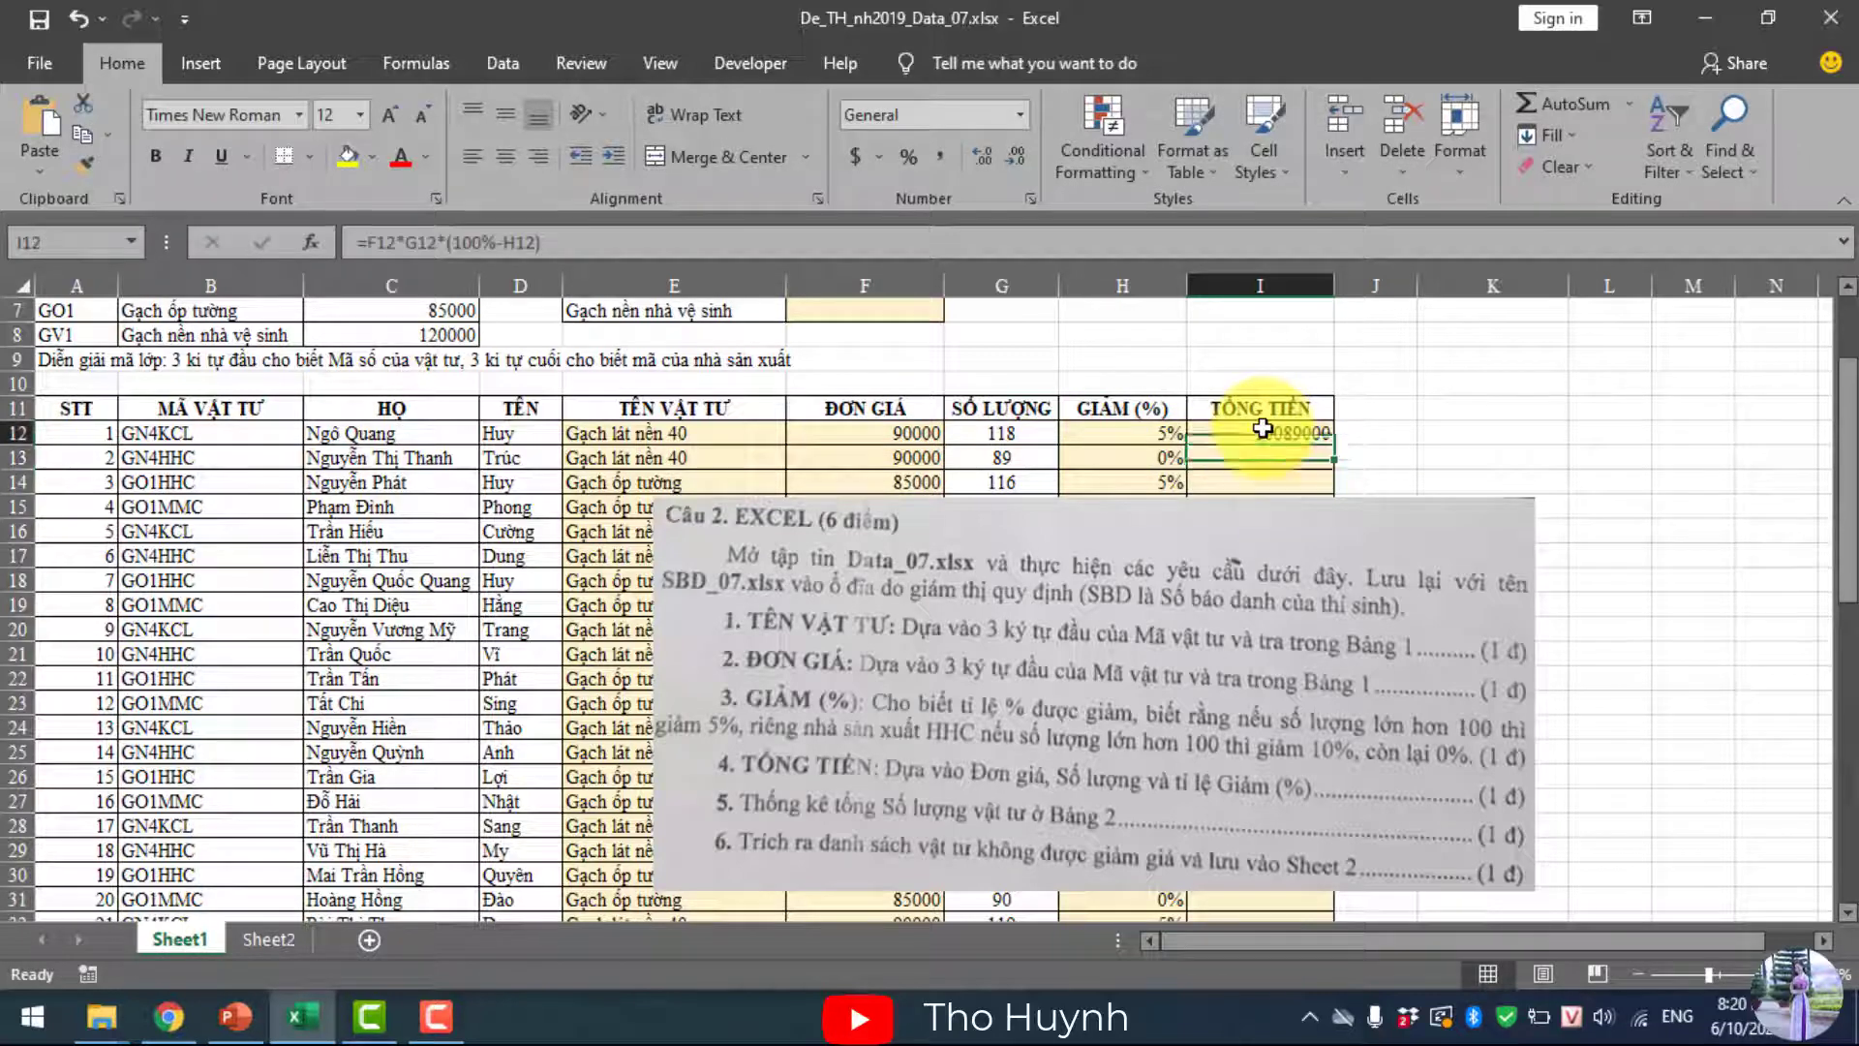
pyautogui.moveTo(1334, 447); pyautogui.dragTo(1325, 1039)
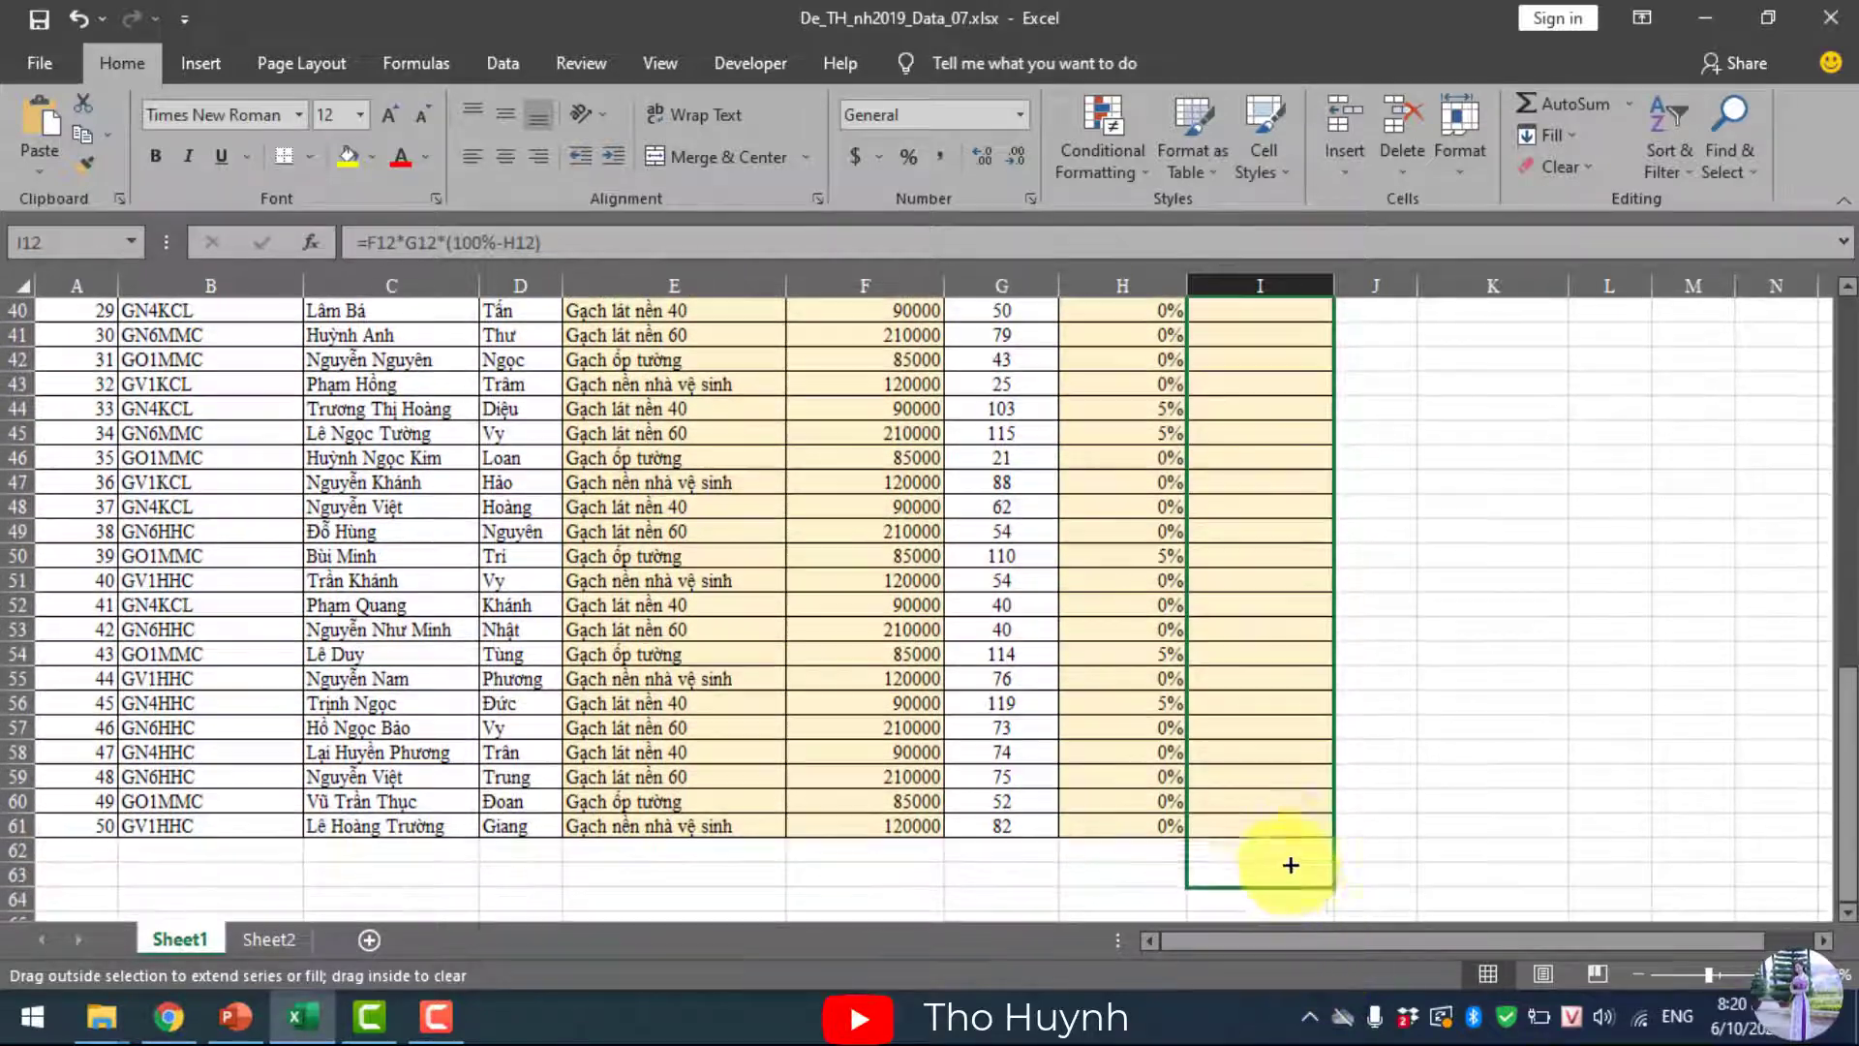
pyautogui.moveTo(1325, 1040); pyautogui.dragTo(1278, 823)
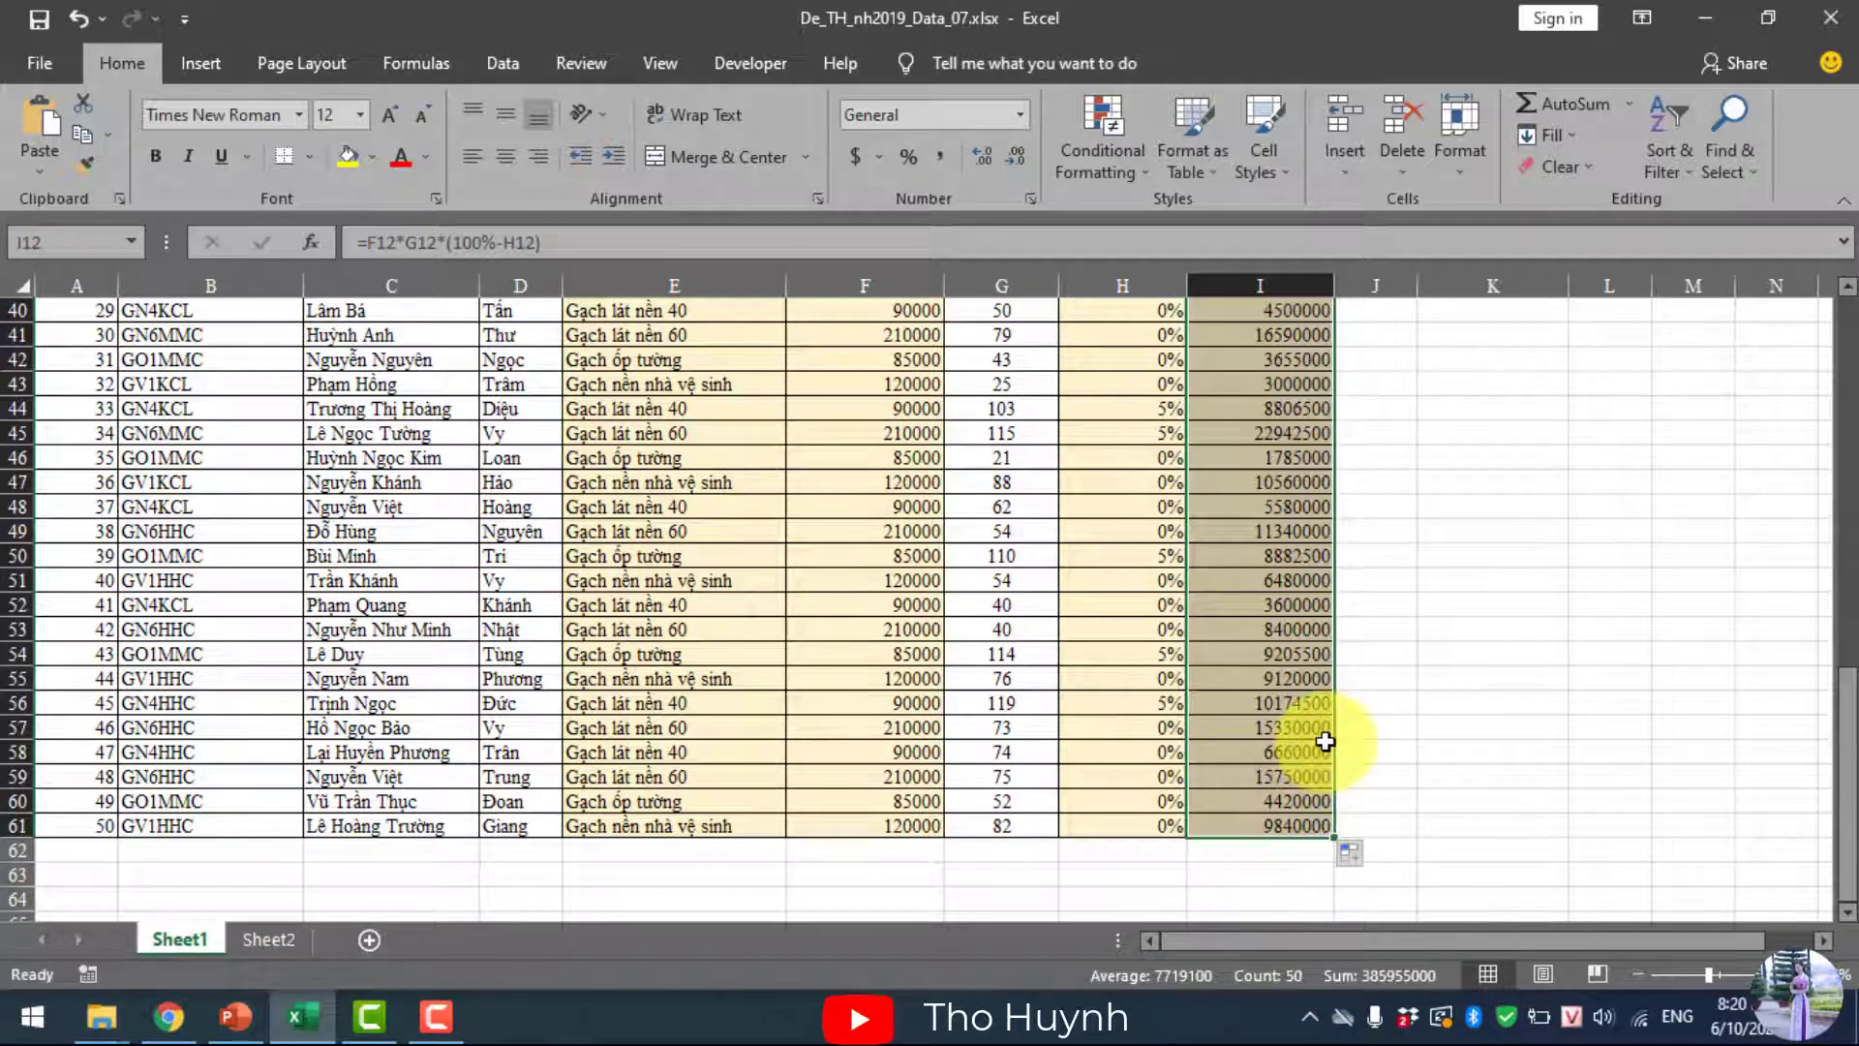
pyautogui.scroll(6, 1299, 742)
pyautogui.scroll(4, 1299, 742)
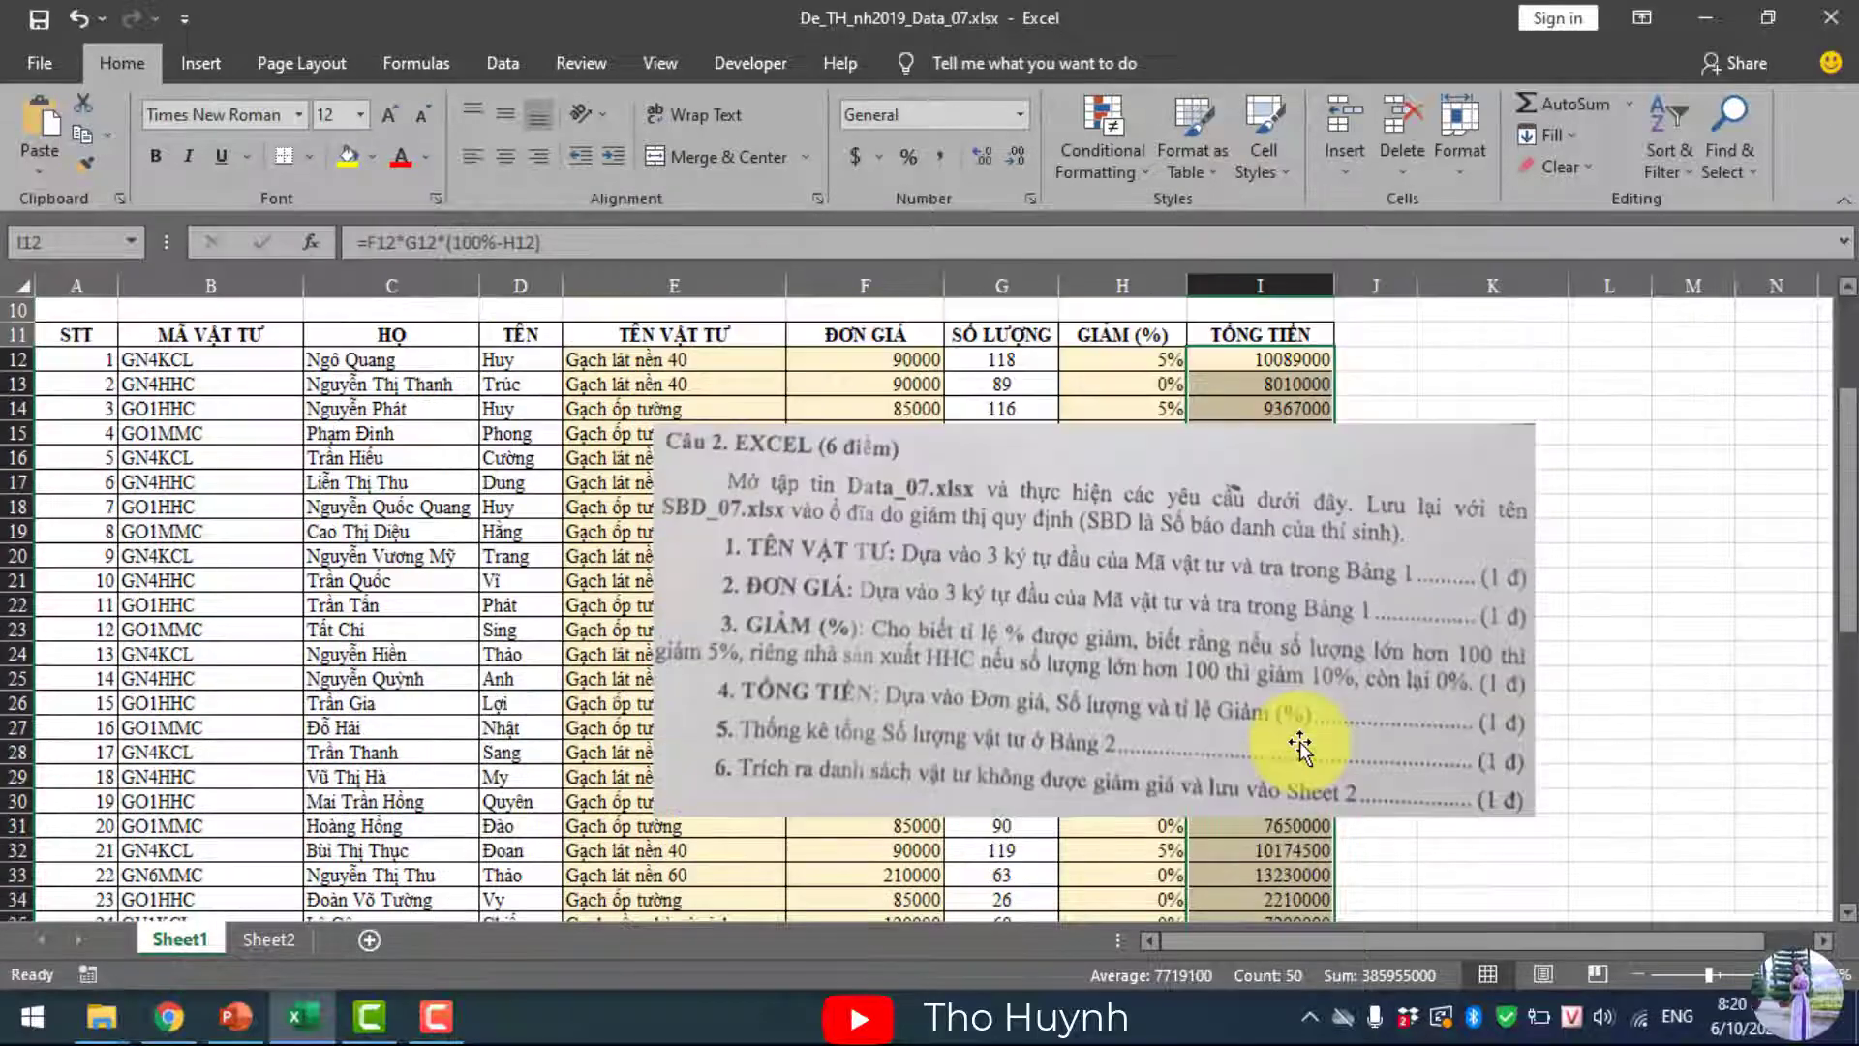
pyautogui.scroll(1, 1299, 742)
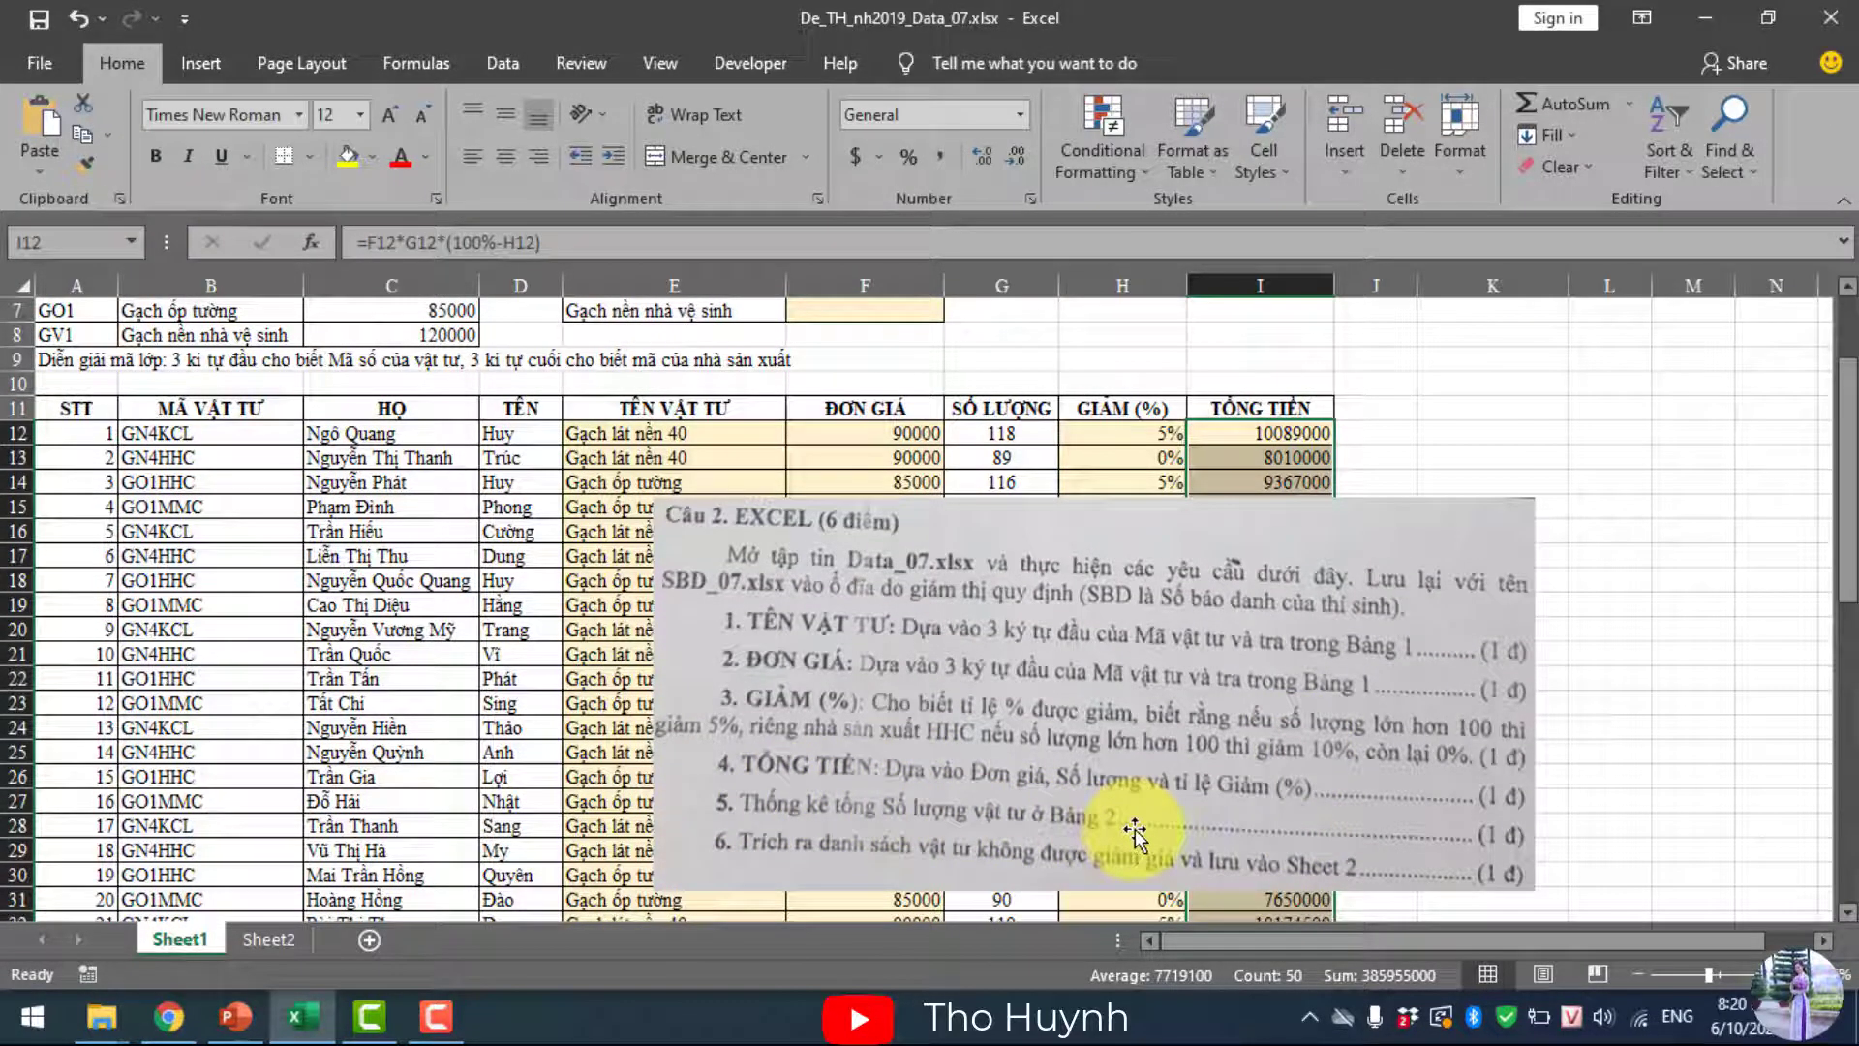
pyautogui.scroll(1, 1016, 677)
# - Enter =COUNTIF($E$12:$E$61,E5) in F5 to count the first Bảng 2 material
pyautogui.scroll(1, 891, 503)
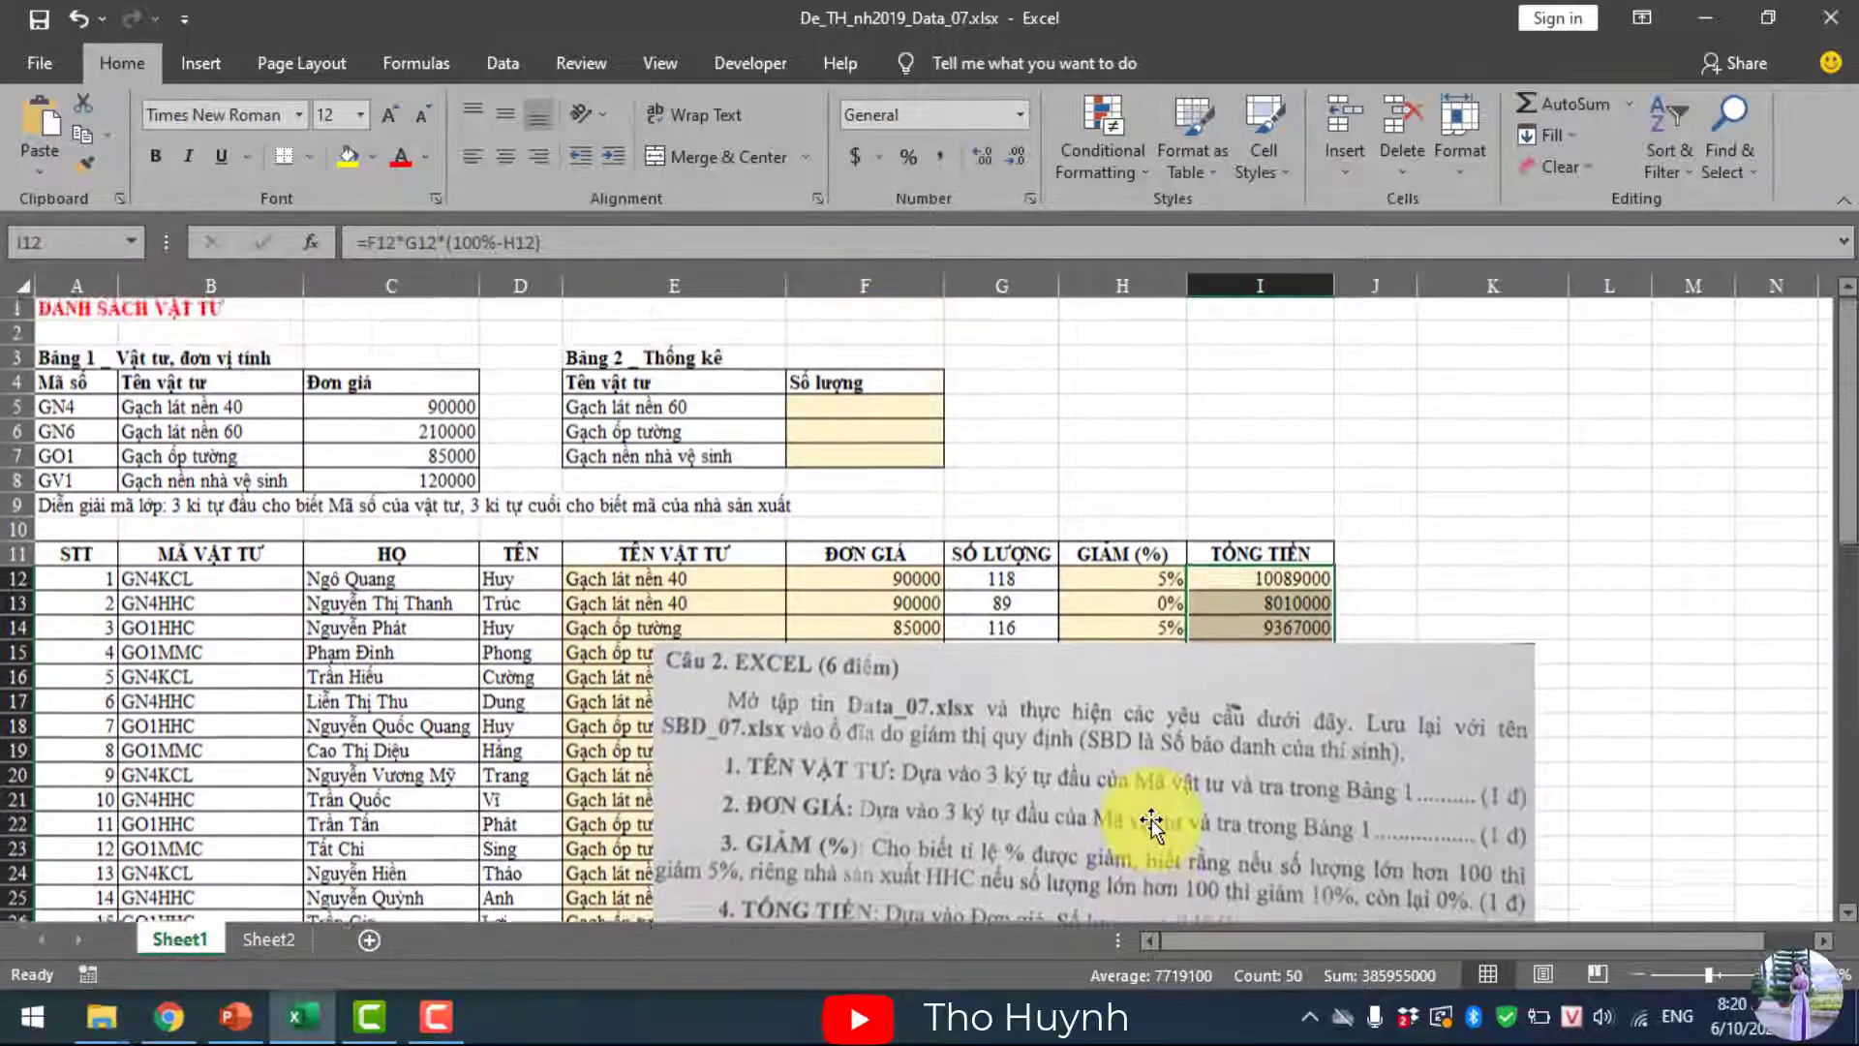
pyautogui.click(806, 404)
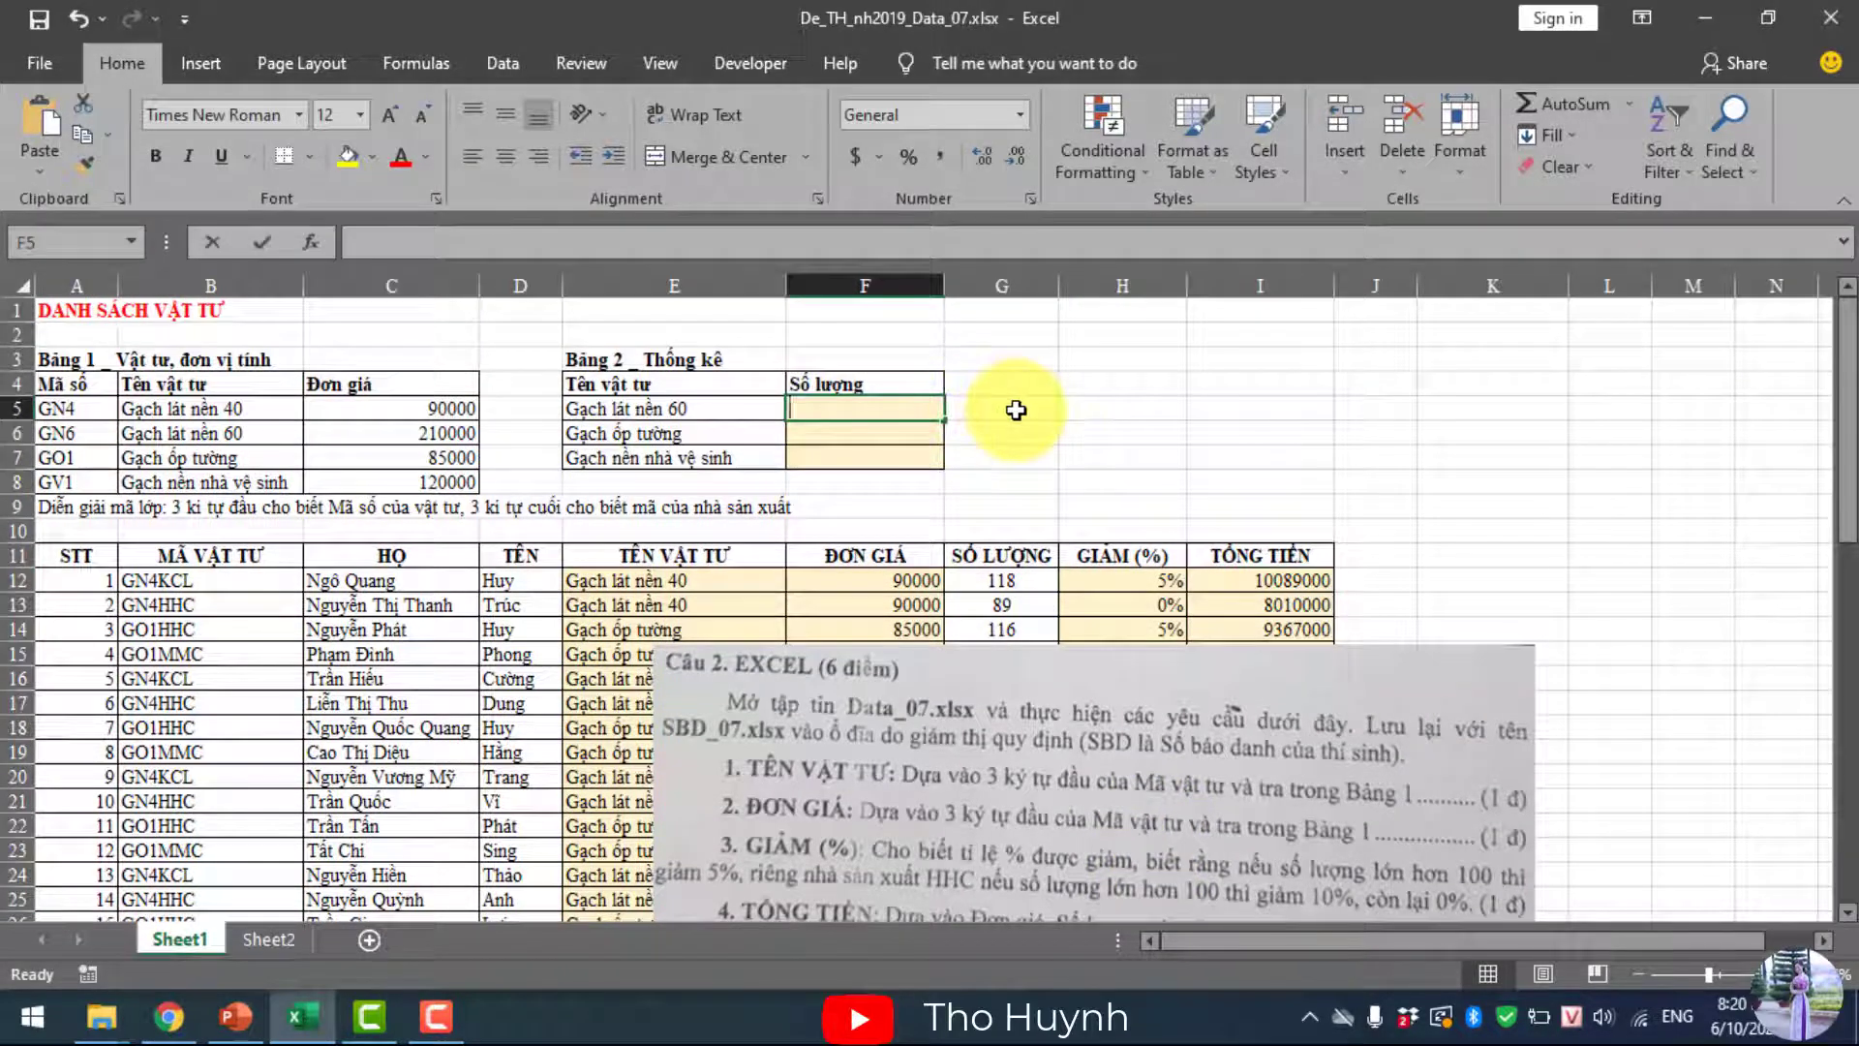
pyautogui.write('=count')
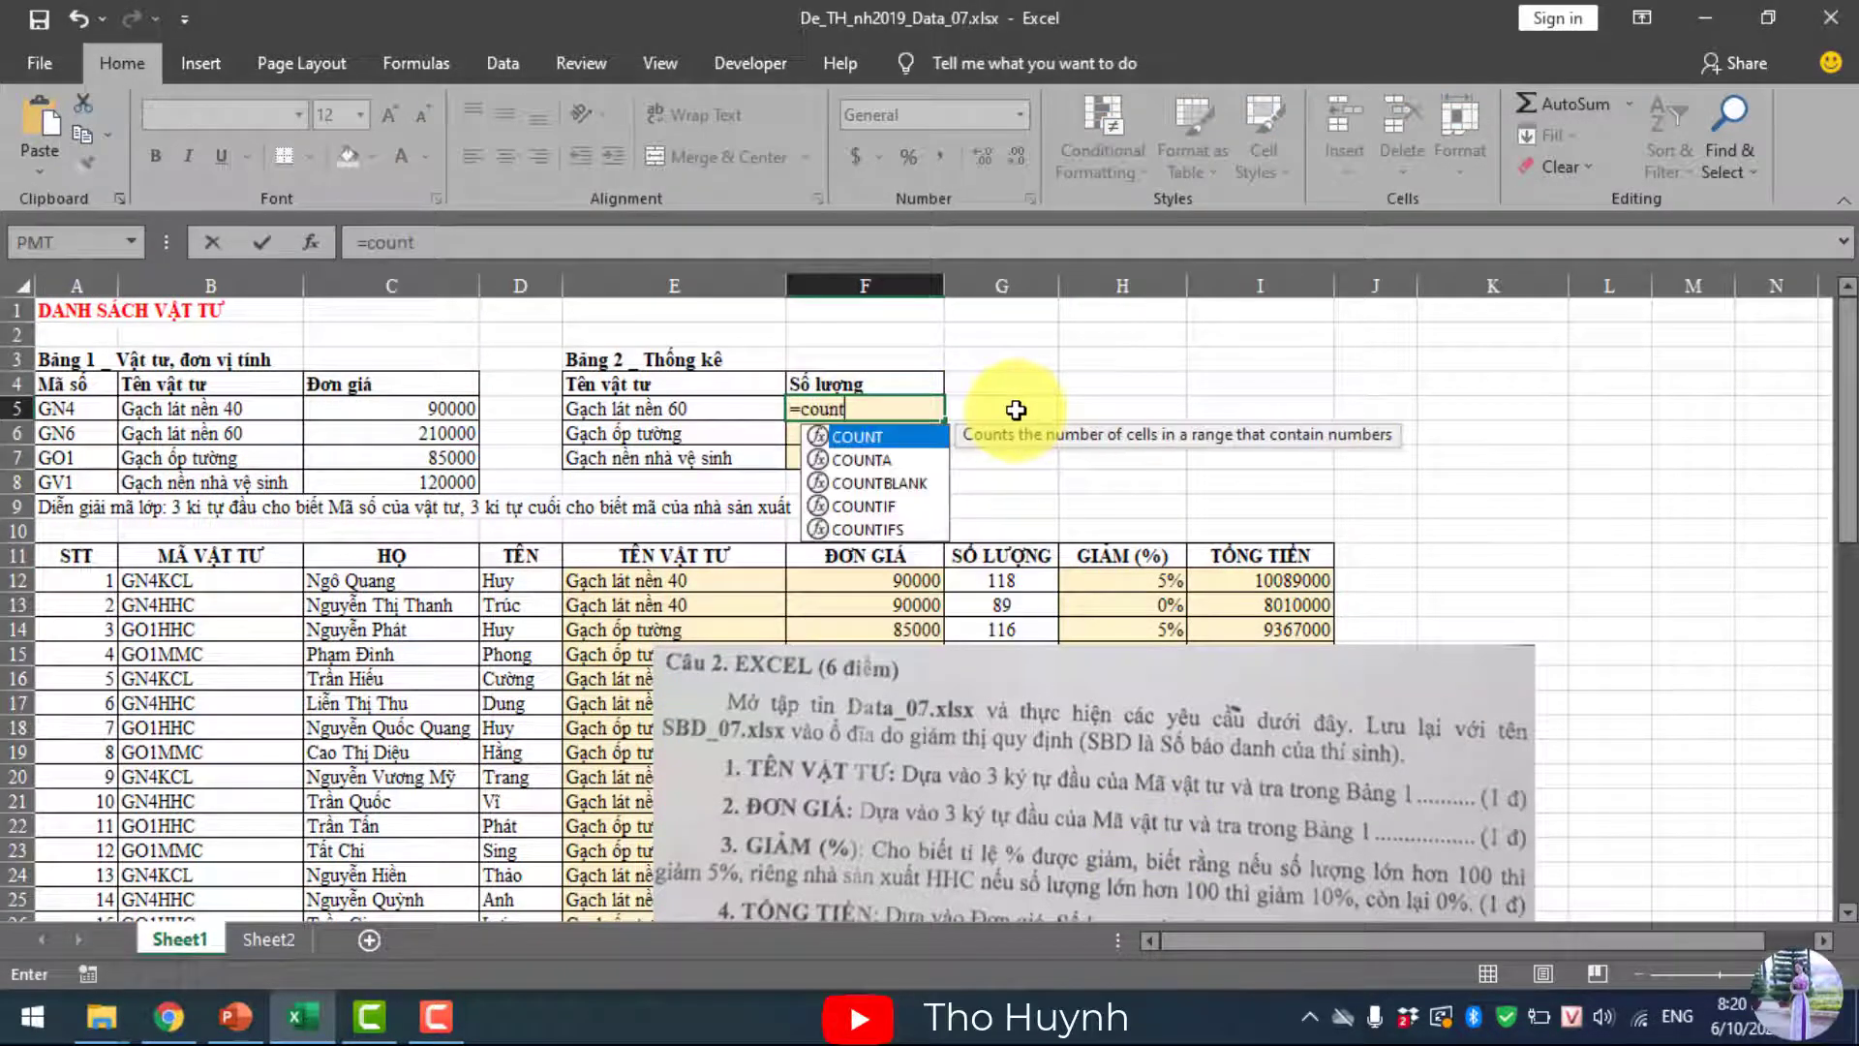
pyautogui.write('if(')
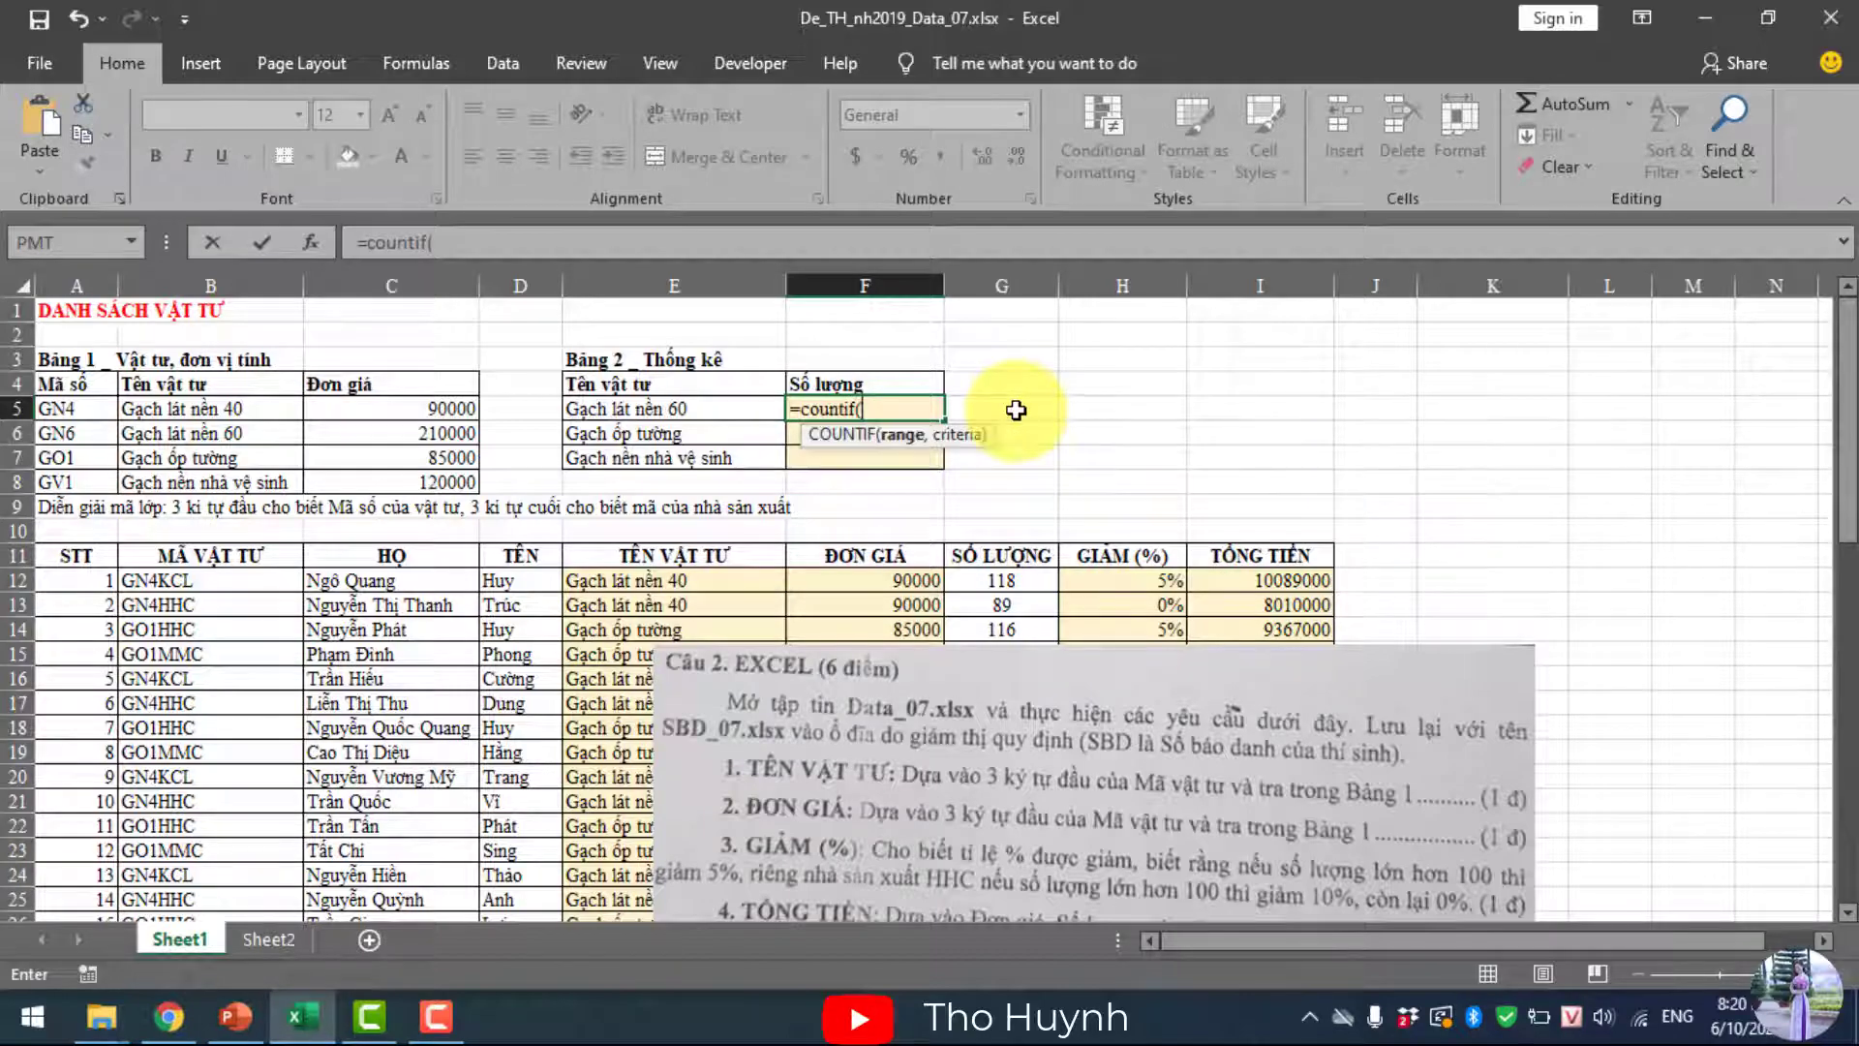
pyautogui.moveTo(718, 578)
pyautogui.mouseDown()
pyautogui.moveTo(719, 891)
pyautogui.moveTo(717, 872)
pyautogui.mouseUp()
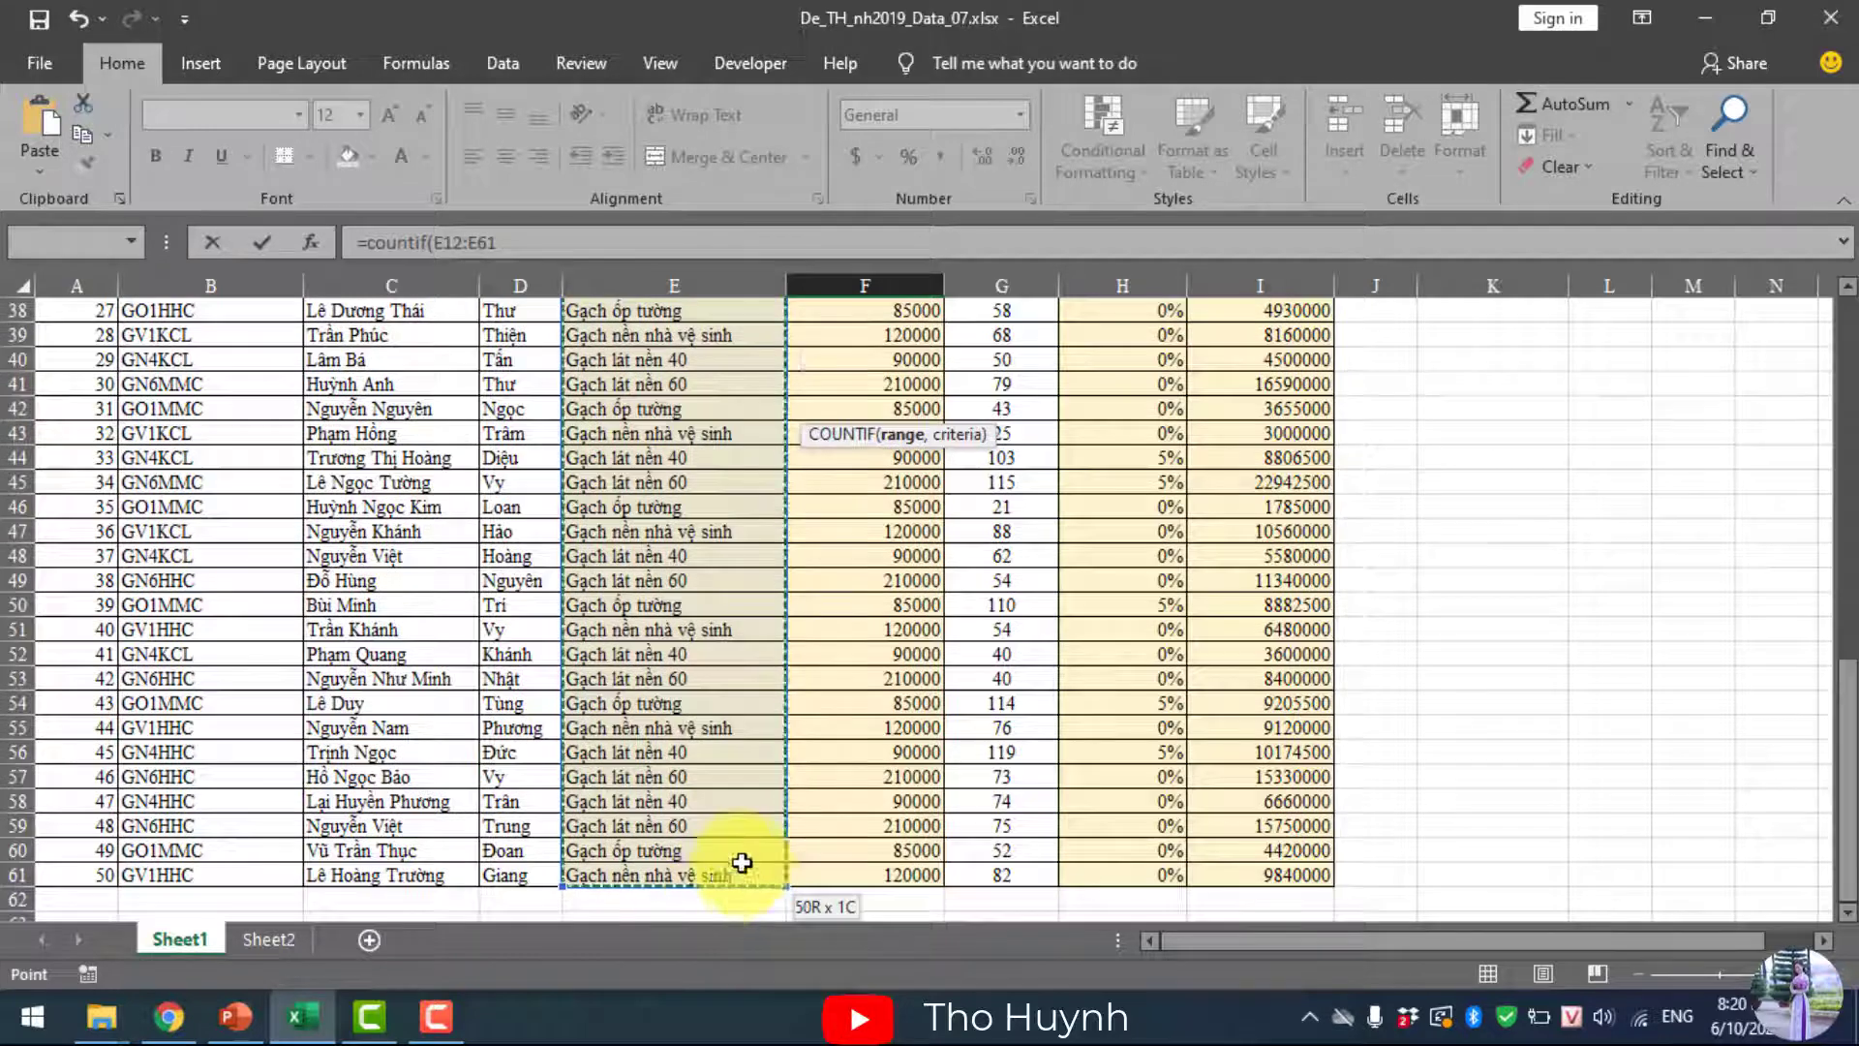
pyautogui.scroll(10, 1017, 734)
pyautogui.scroll(3, 1020, 739)
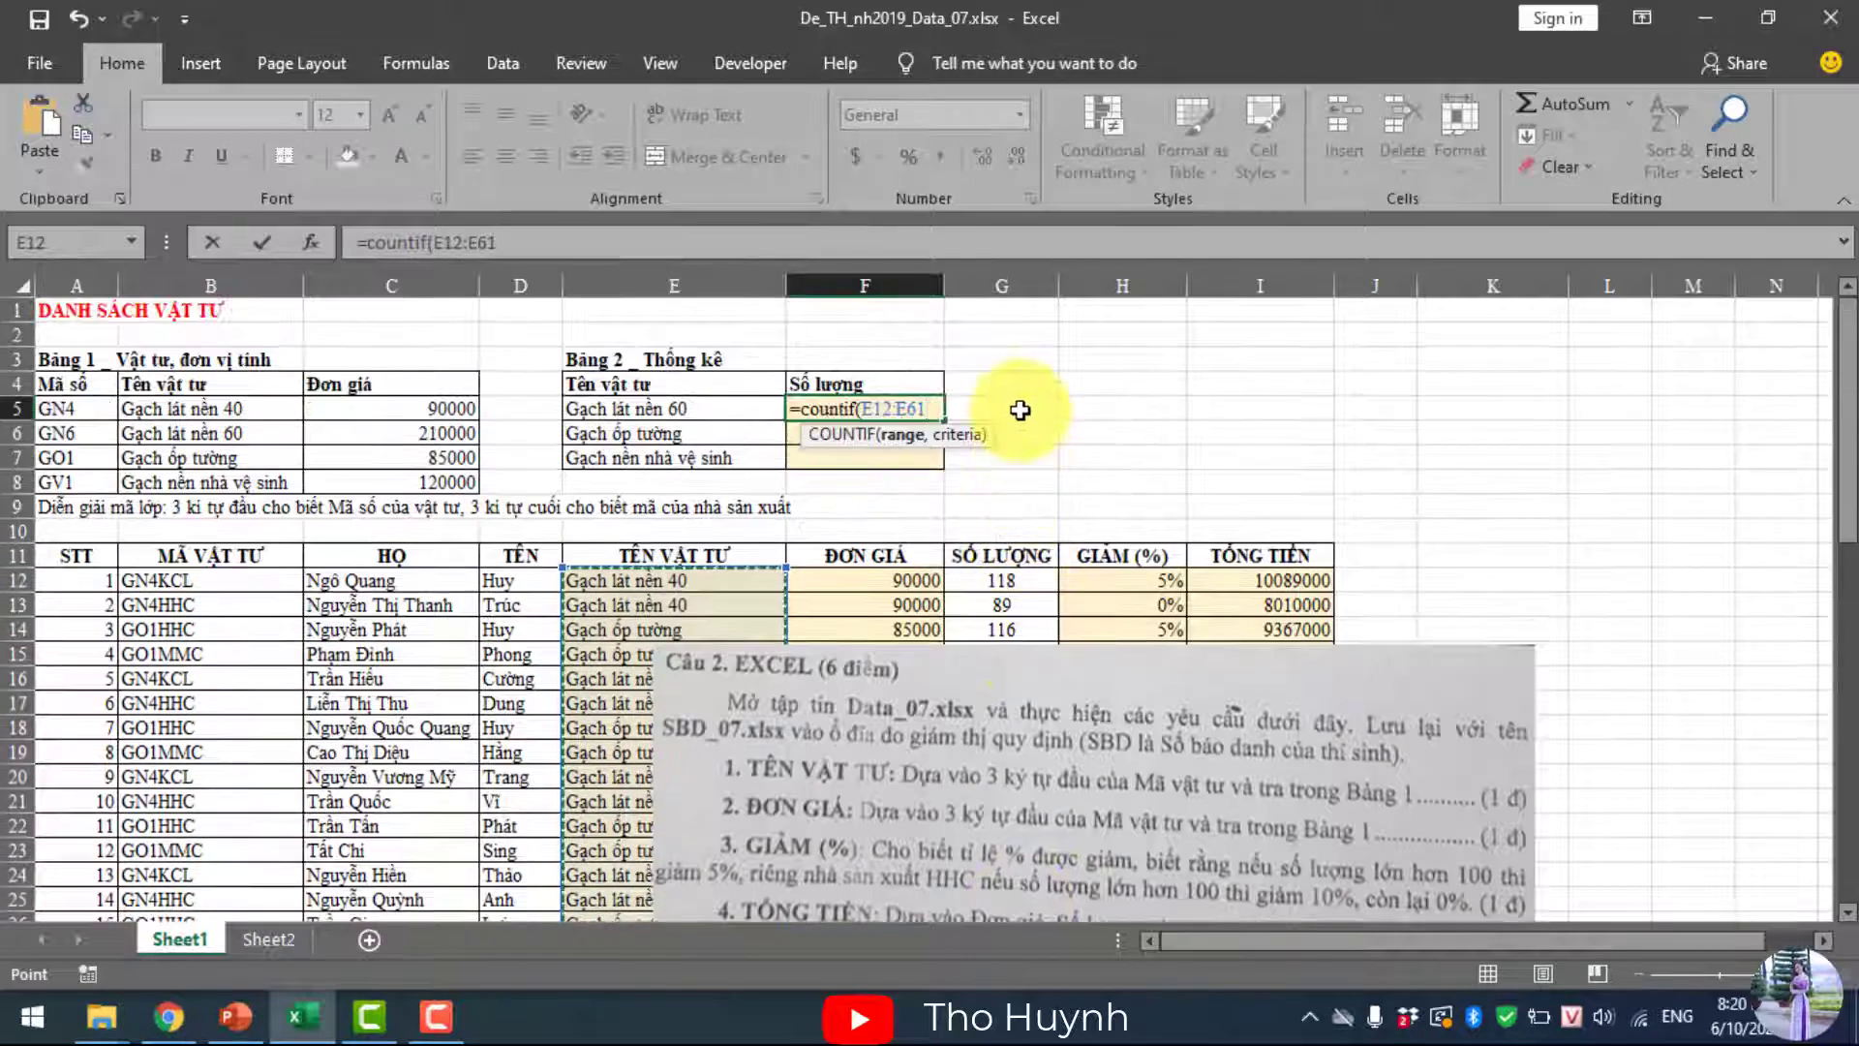
pyautogui.press('F4')
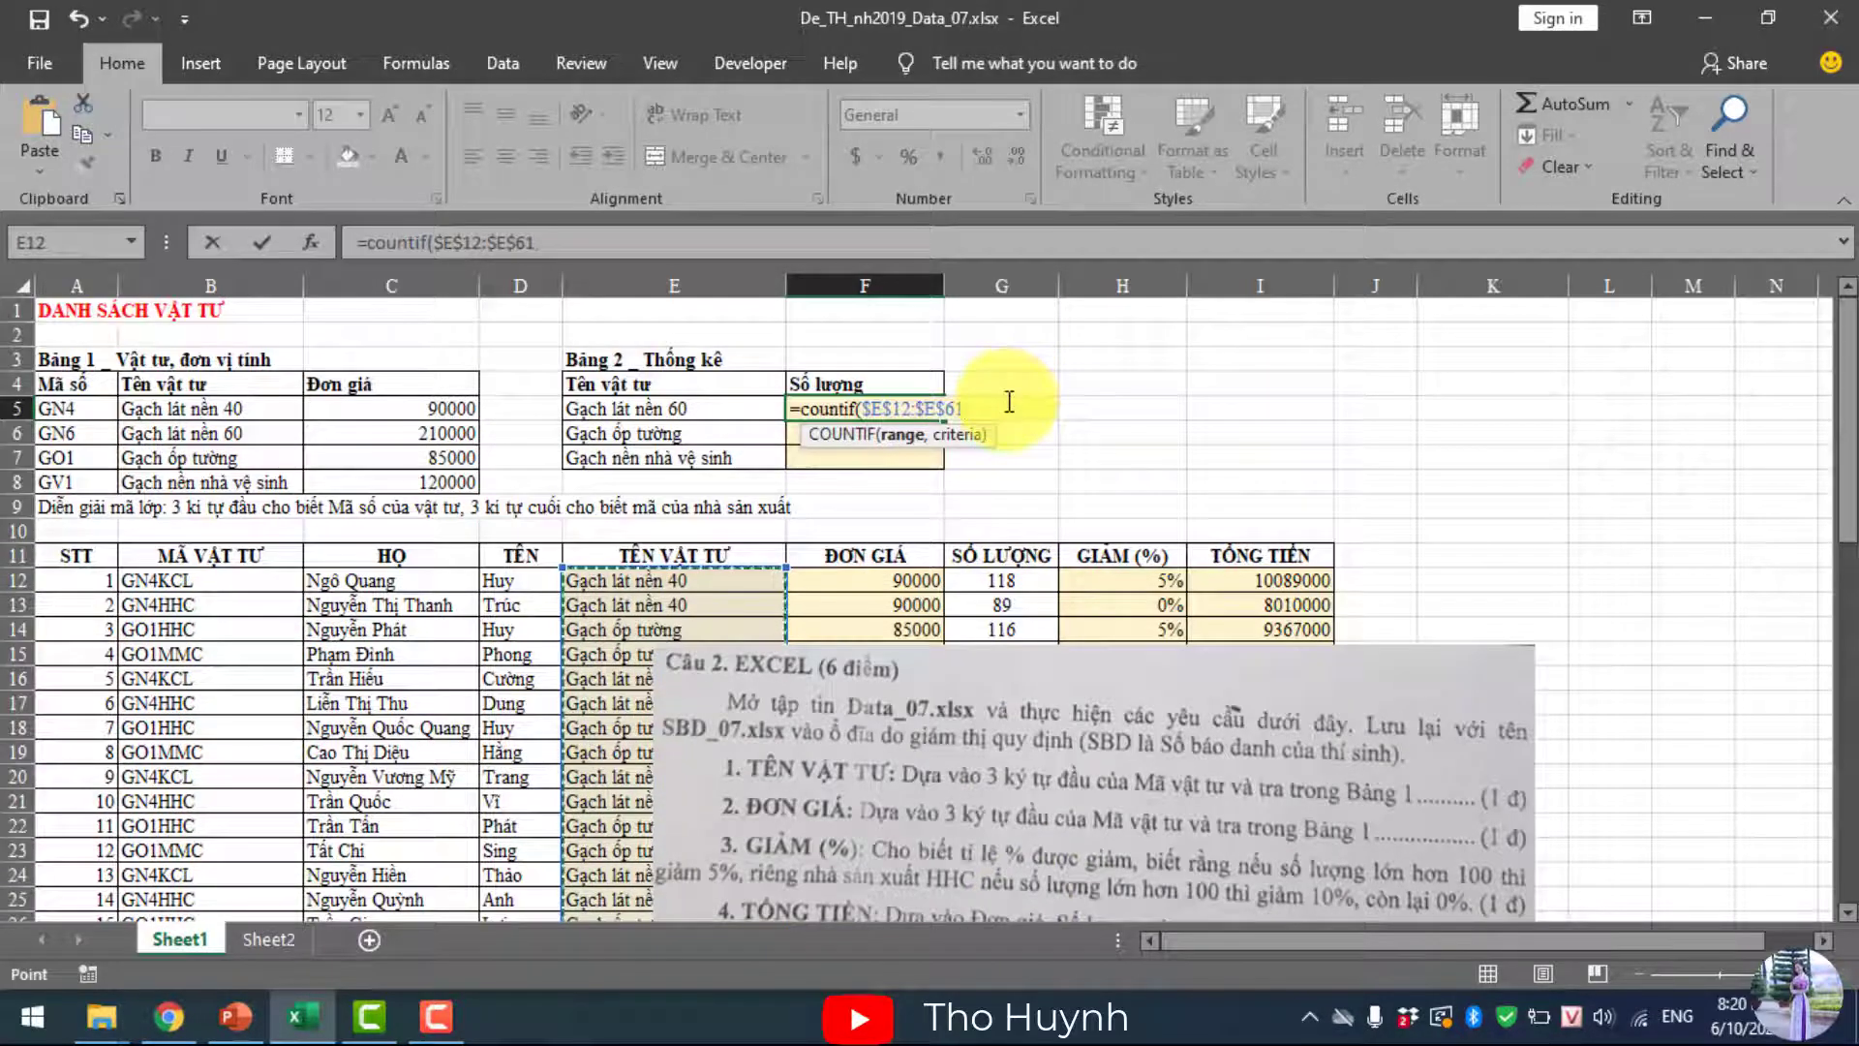
pyautogui.write(',')
pyautogui.click(668, 408)
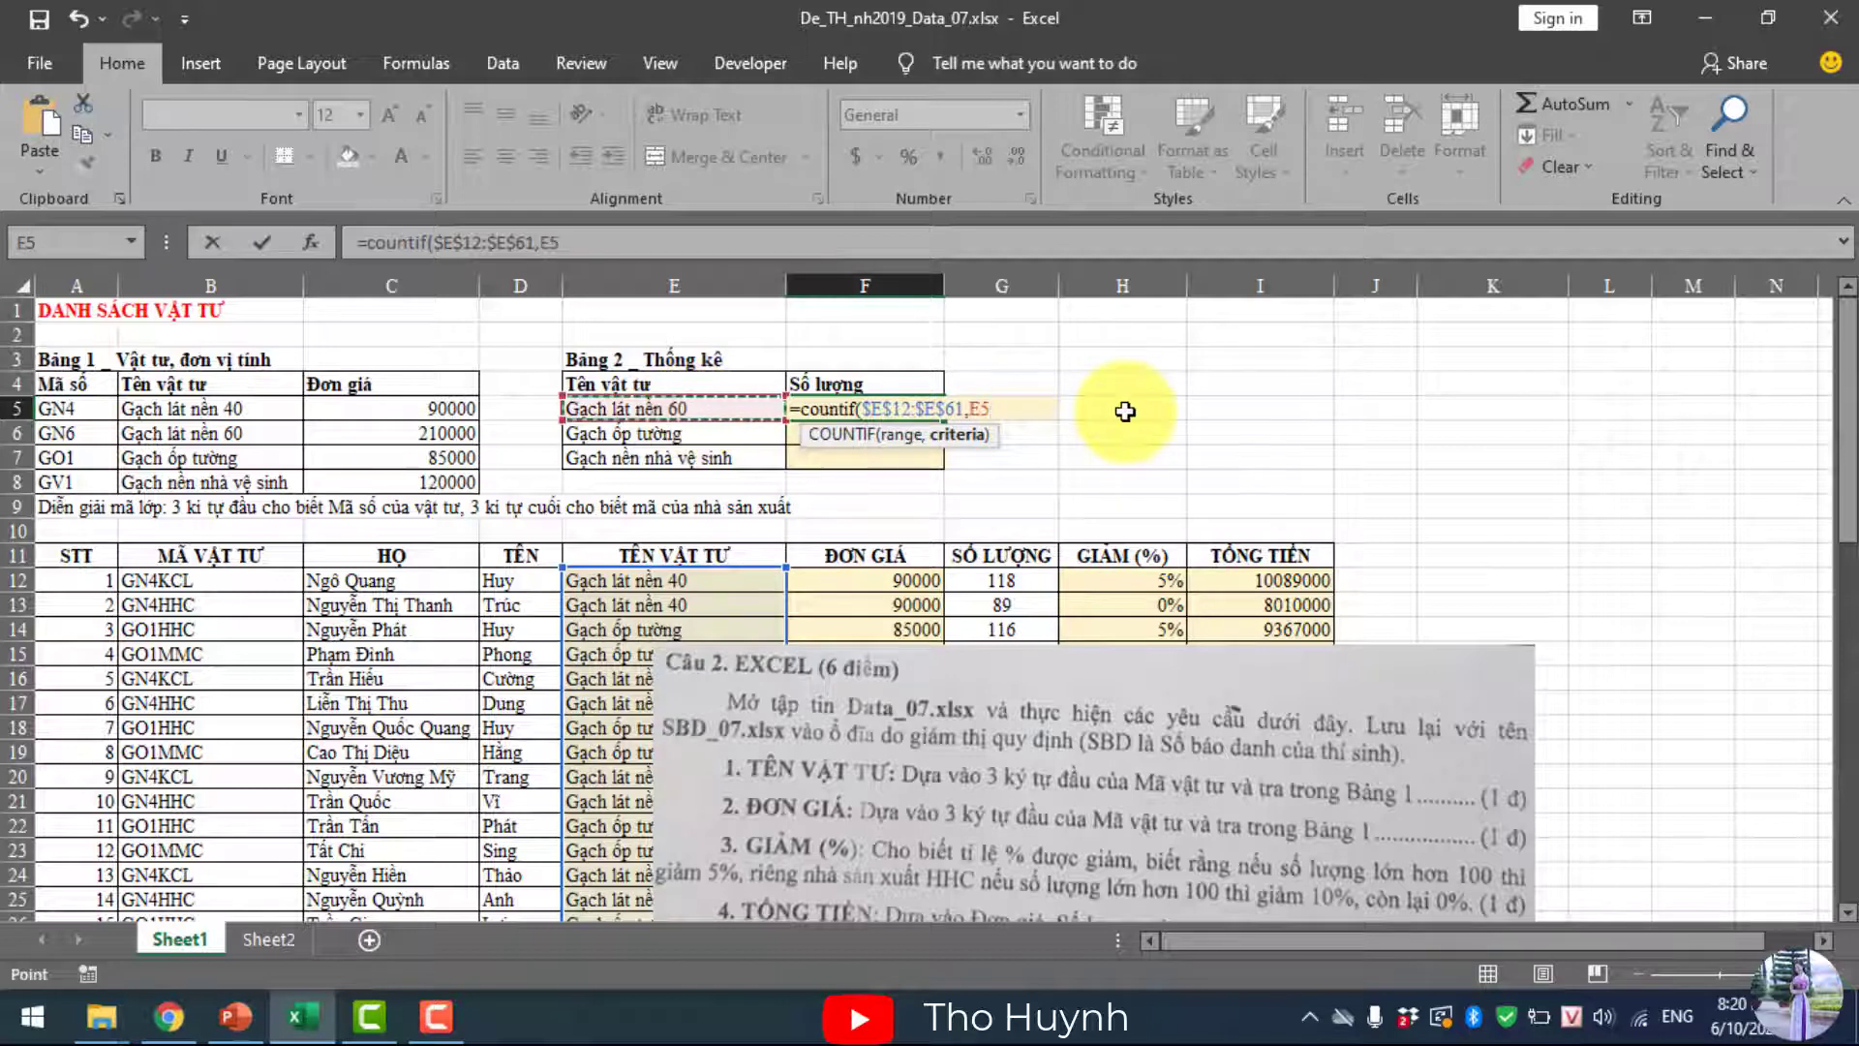
pyautogui.press('Return')
# - Fill the COUNTIF formula down F5:F7, showing counts like 8 and 17
pyautogui.click(872, 405)
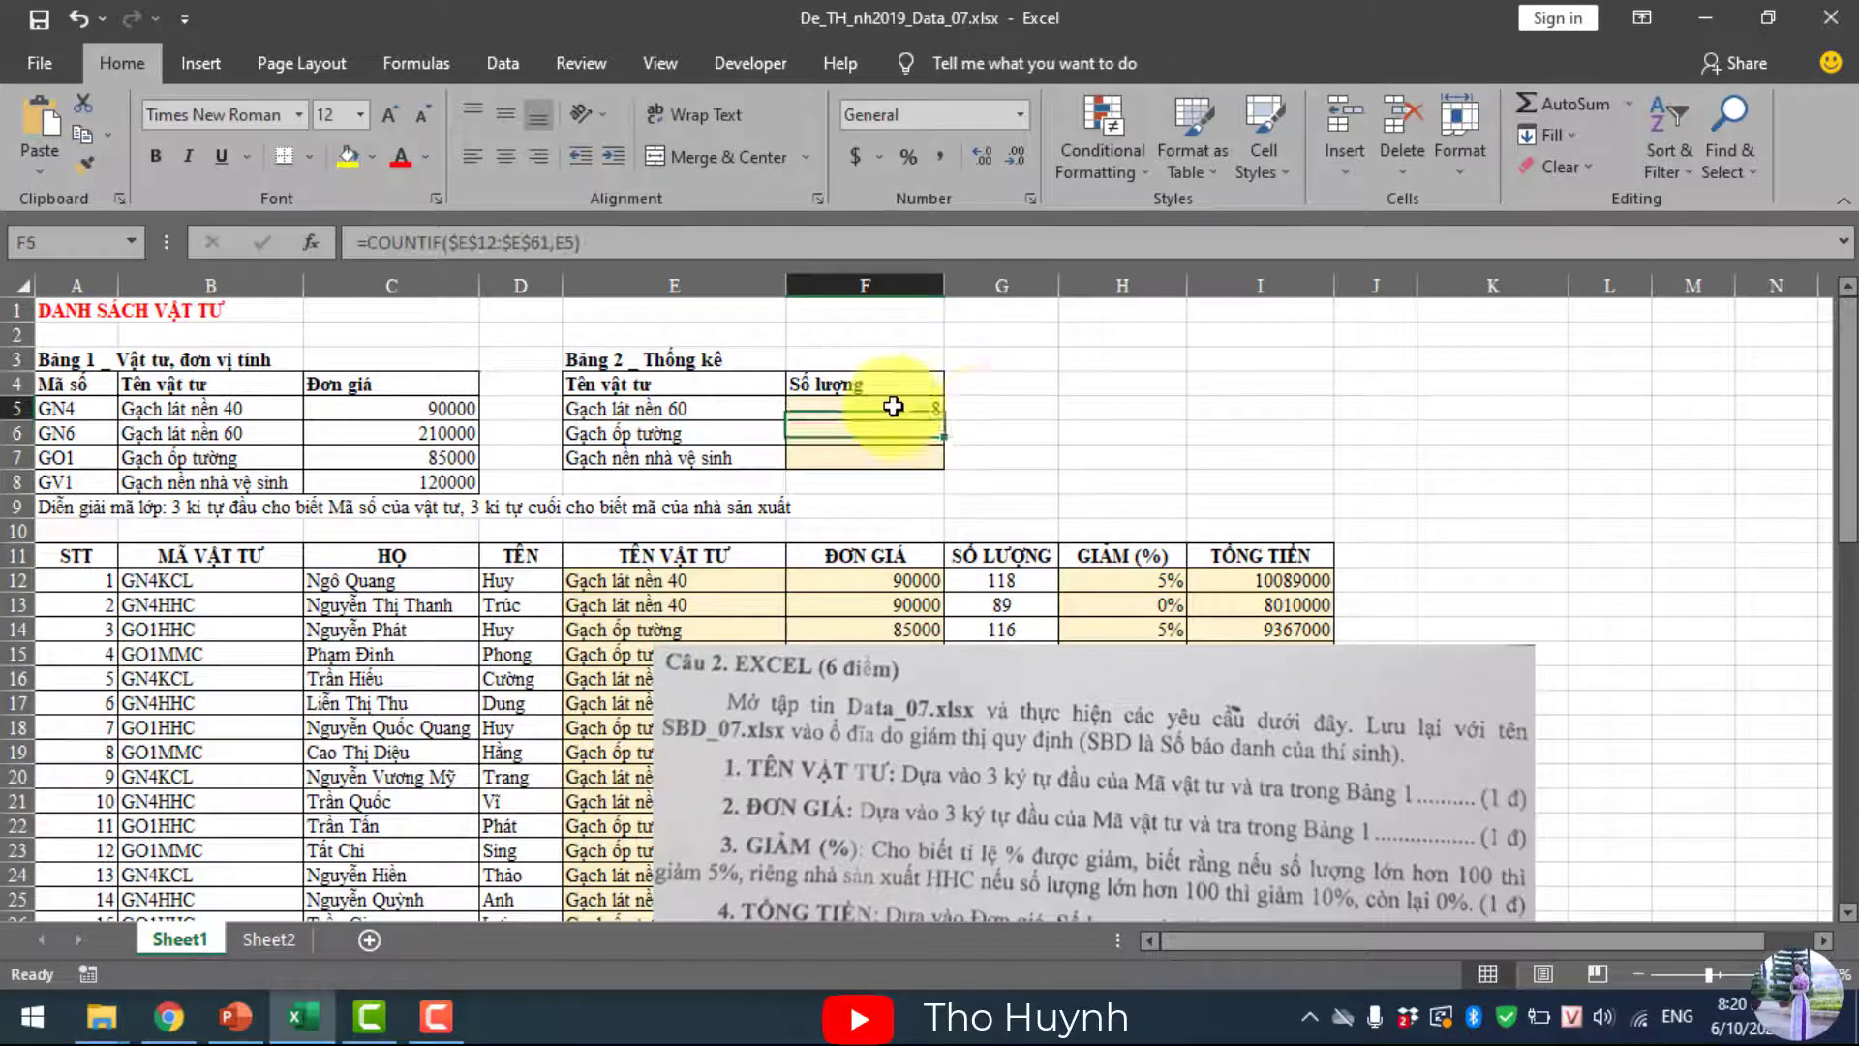
pyautogui.moveTo(944, 418); pyautogui.dragTo(944, 462)
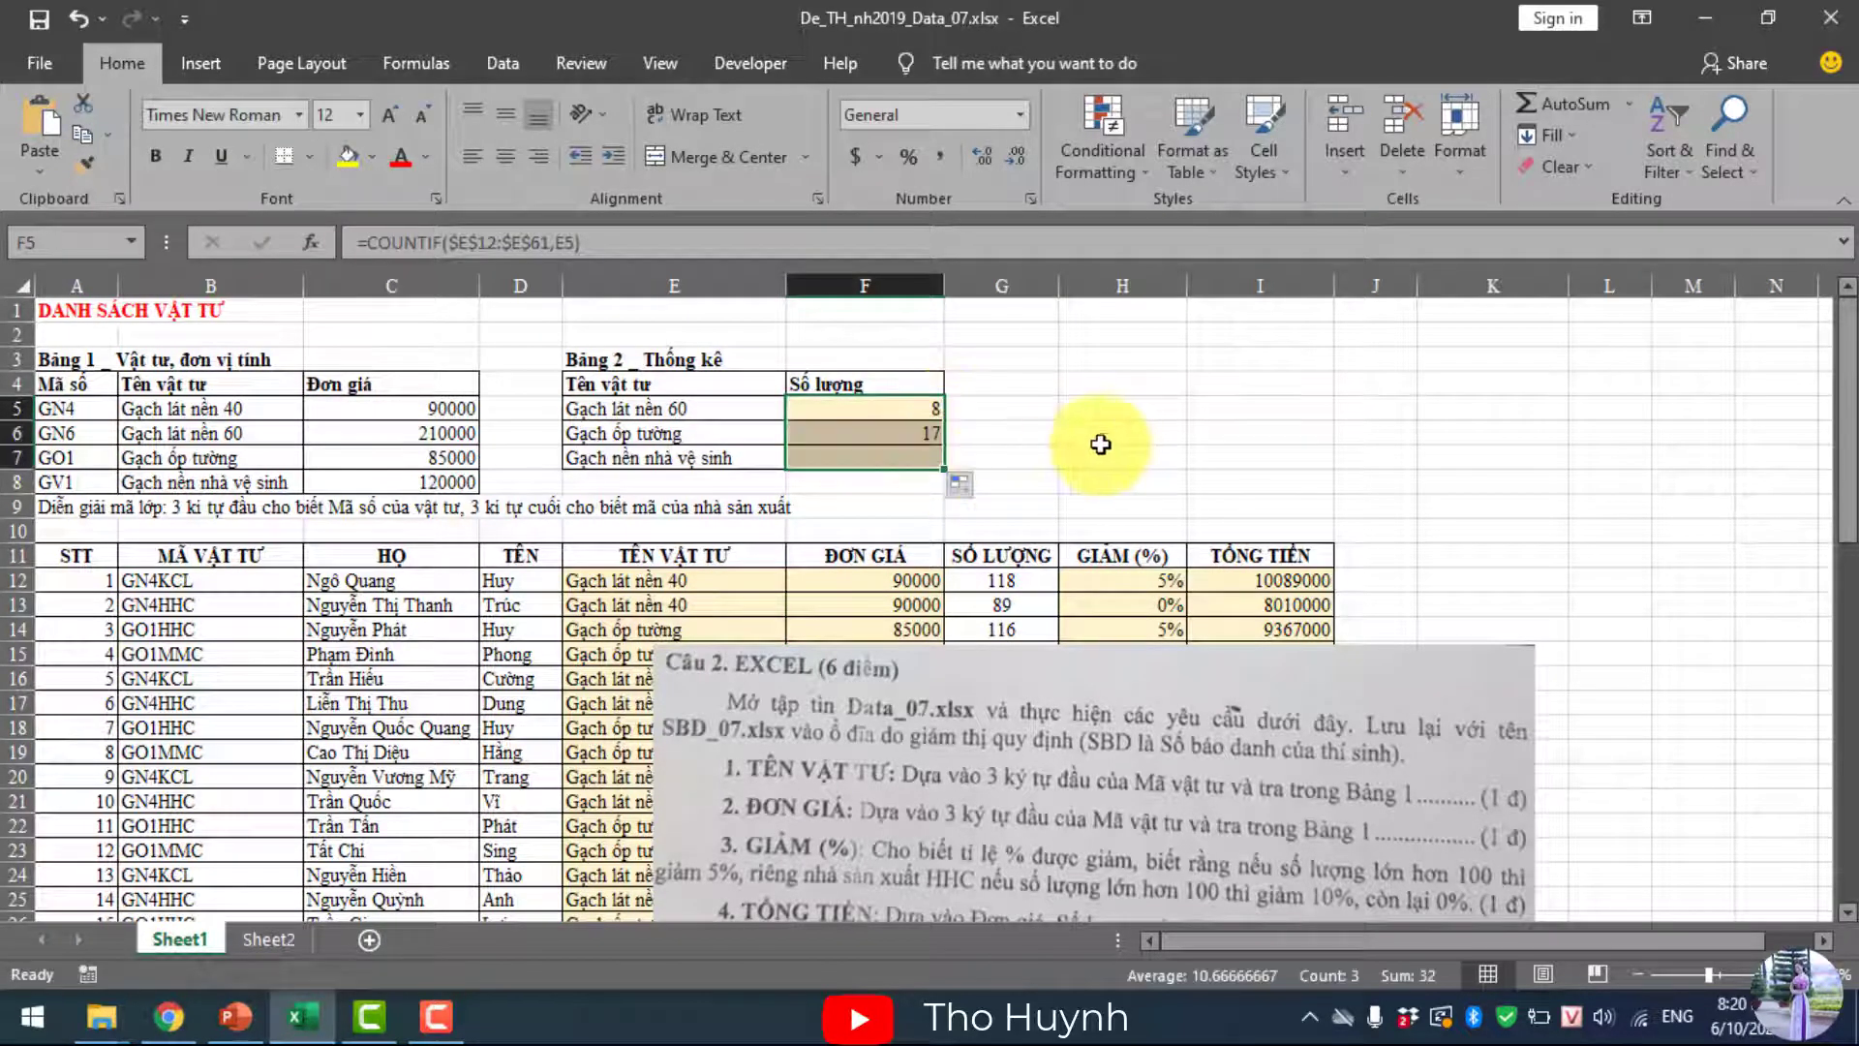
pyautogui.scroll(-3, 1190, 442)
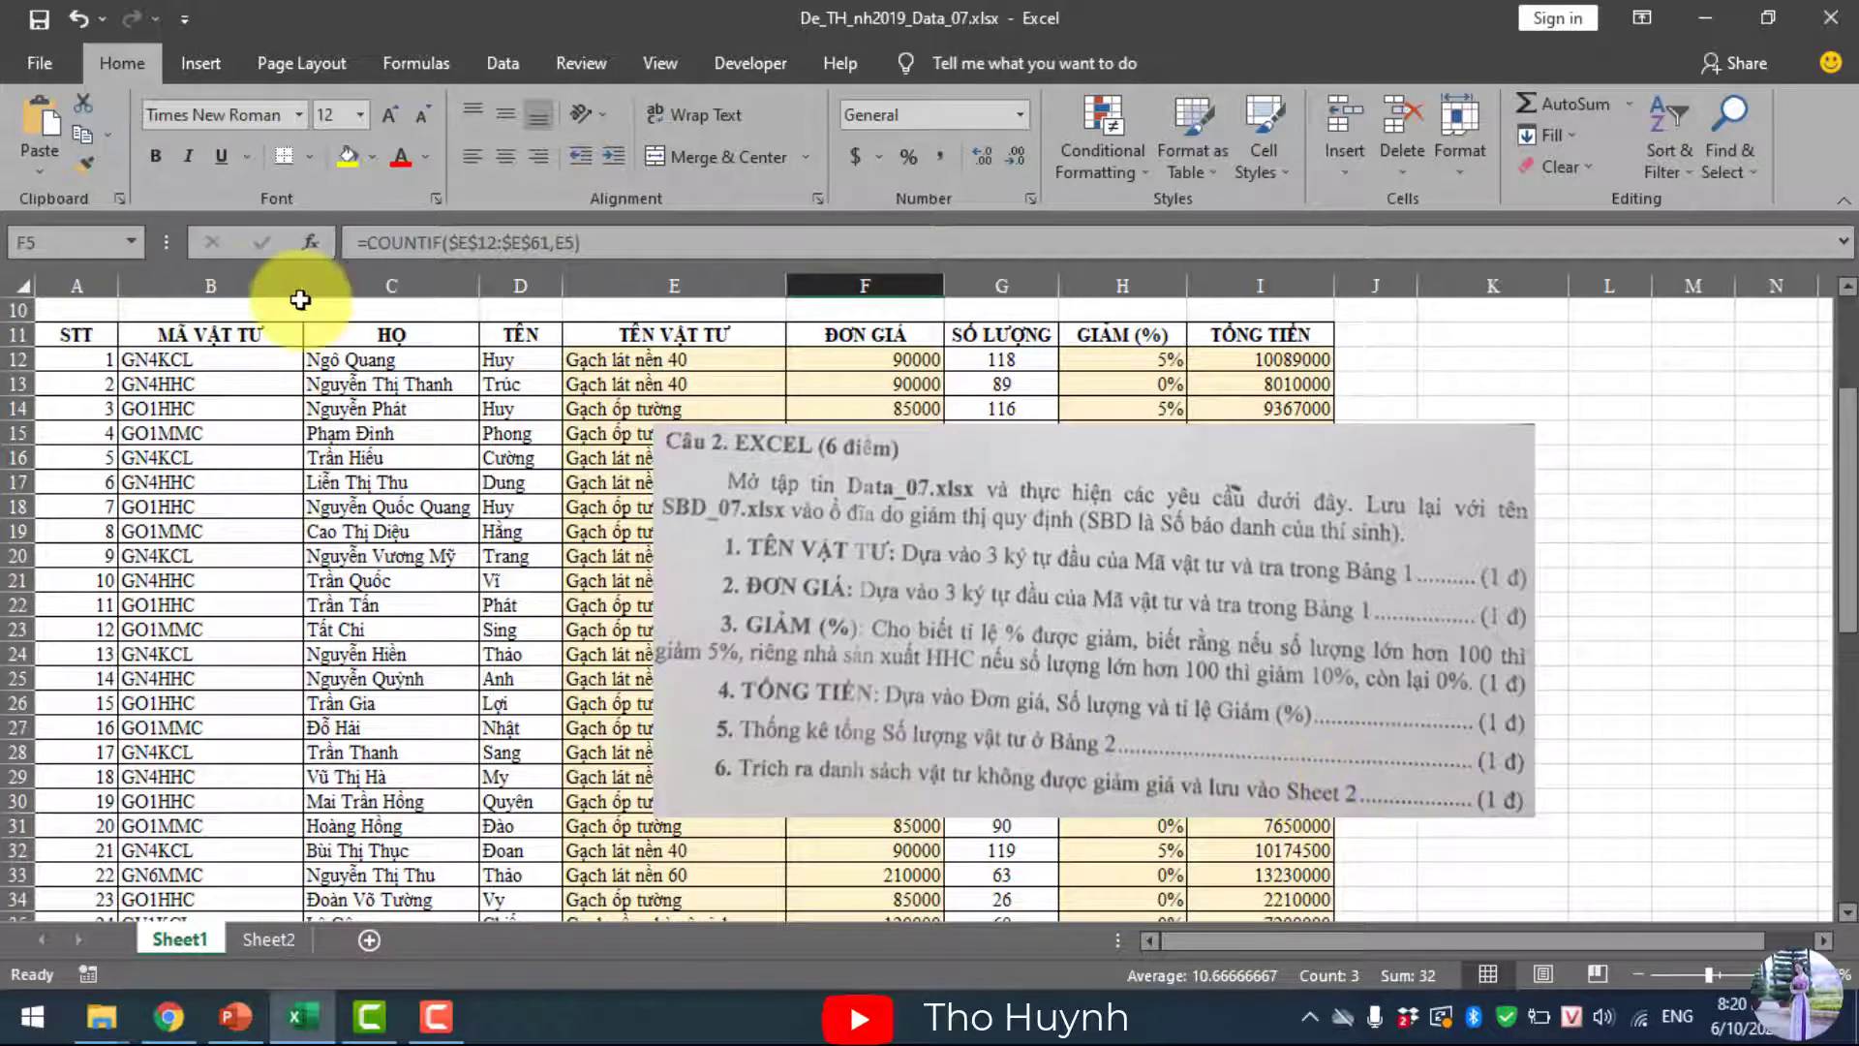
# - Select the materials table A11:I61 and add filters to its header row
pyautogui.click(60, 337)
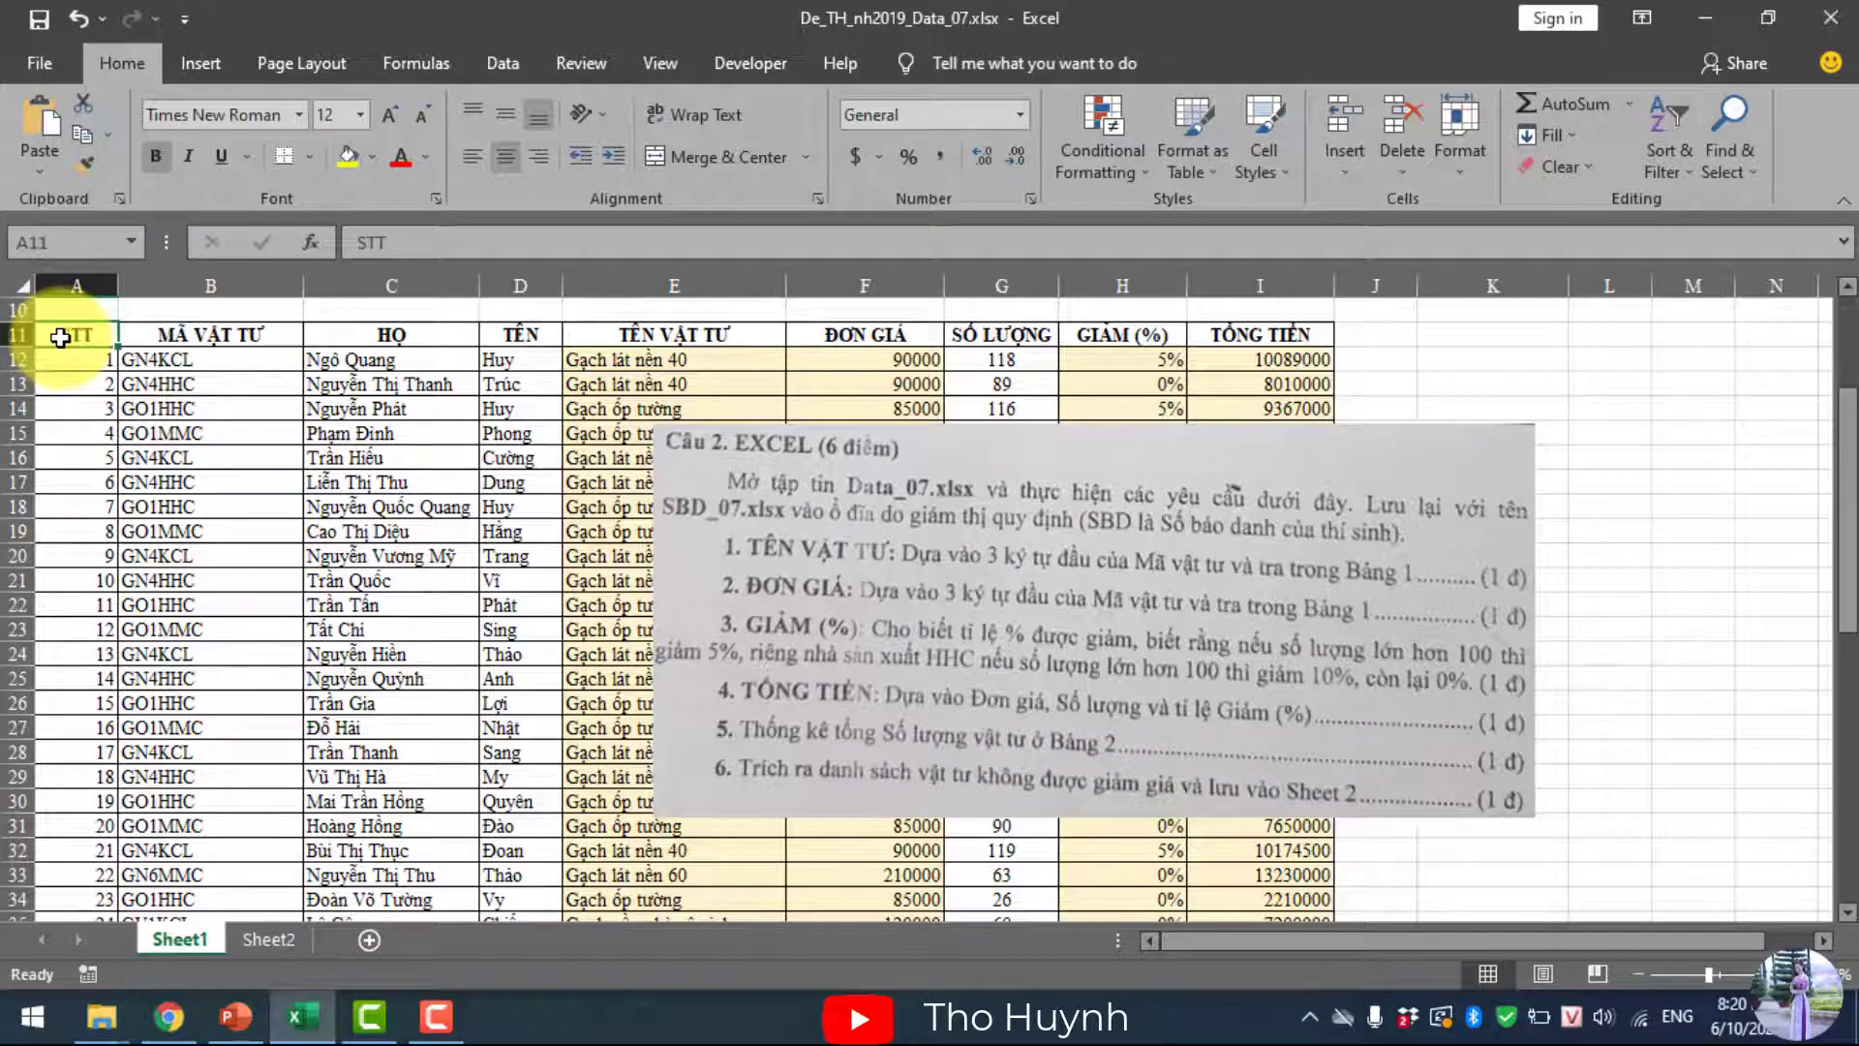
pyautogui.moveTo(49, 334); pyautogui.dragTo(1314, 1038)
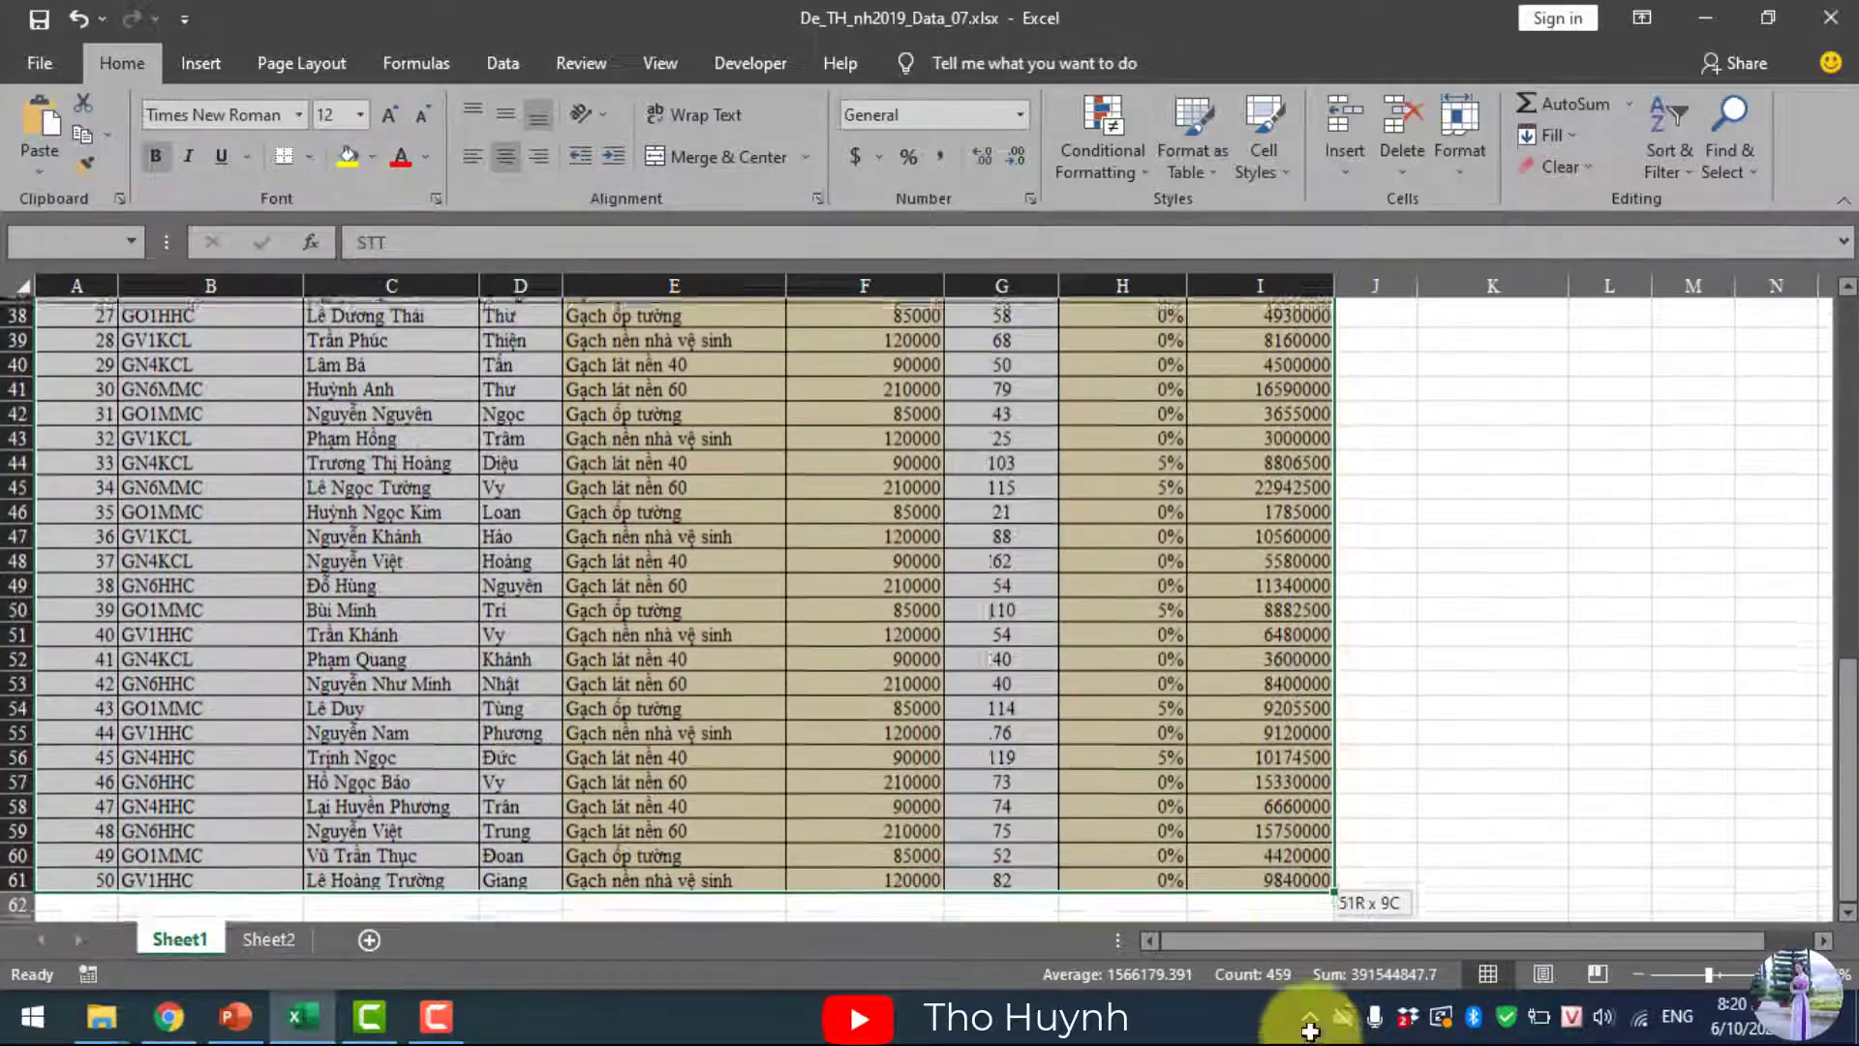
pyautogui.moveTo(1314, 1038); pyautogui.dragTo(1297, 874)
pyautogui.scroll(10, 1302, 698)
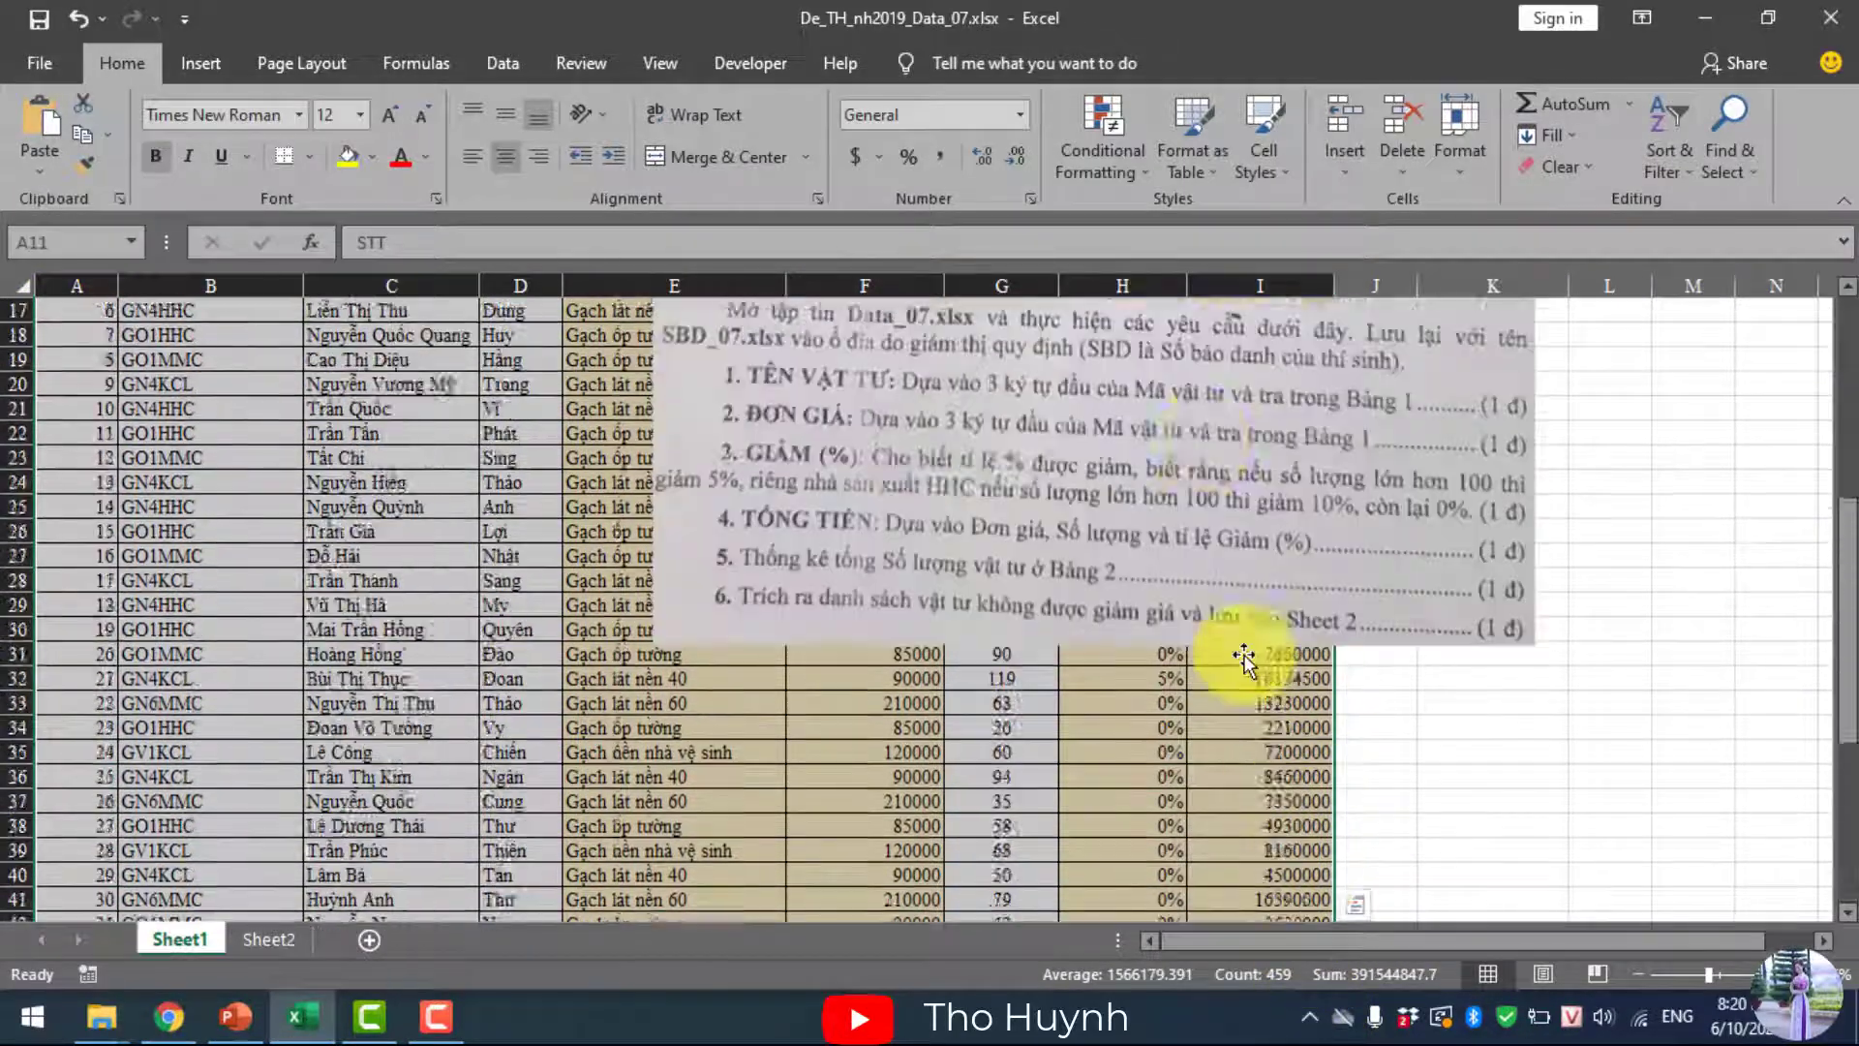
pyautogui.click(1676, 180)
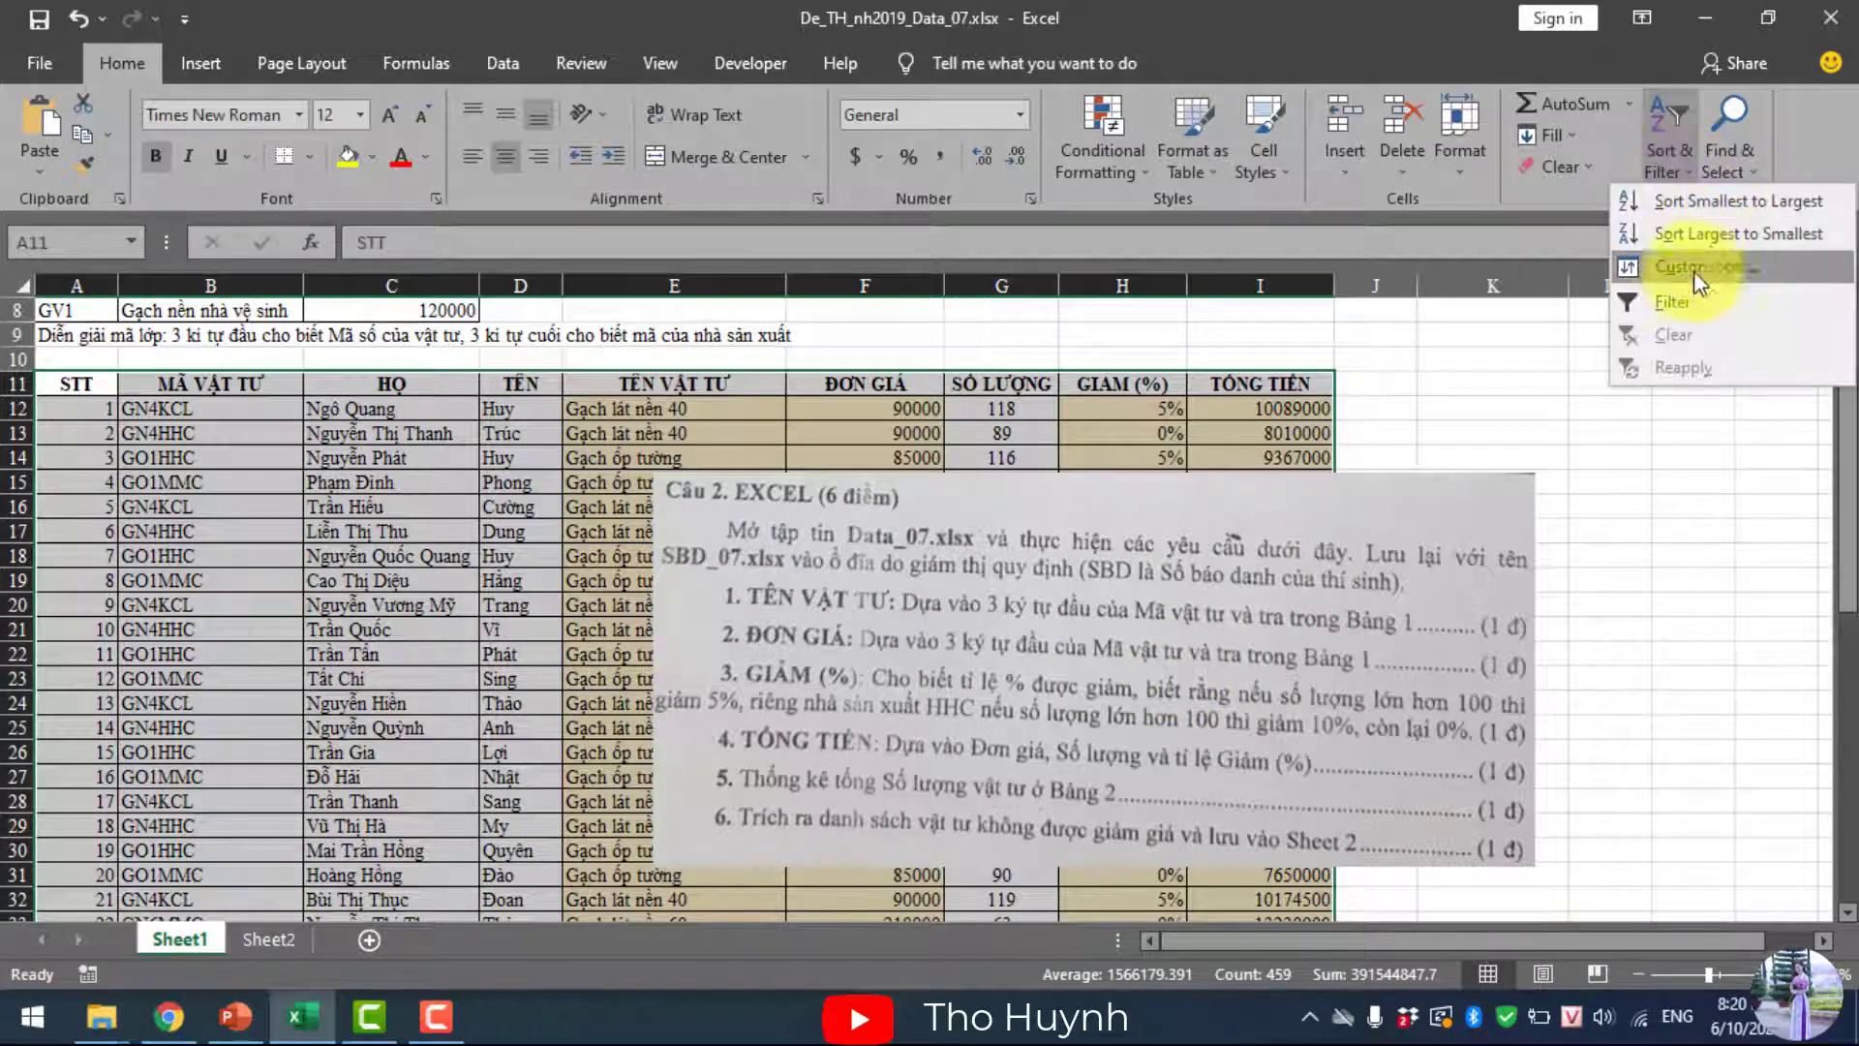
pyautogui.click(1683, 300)
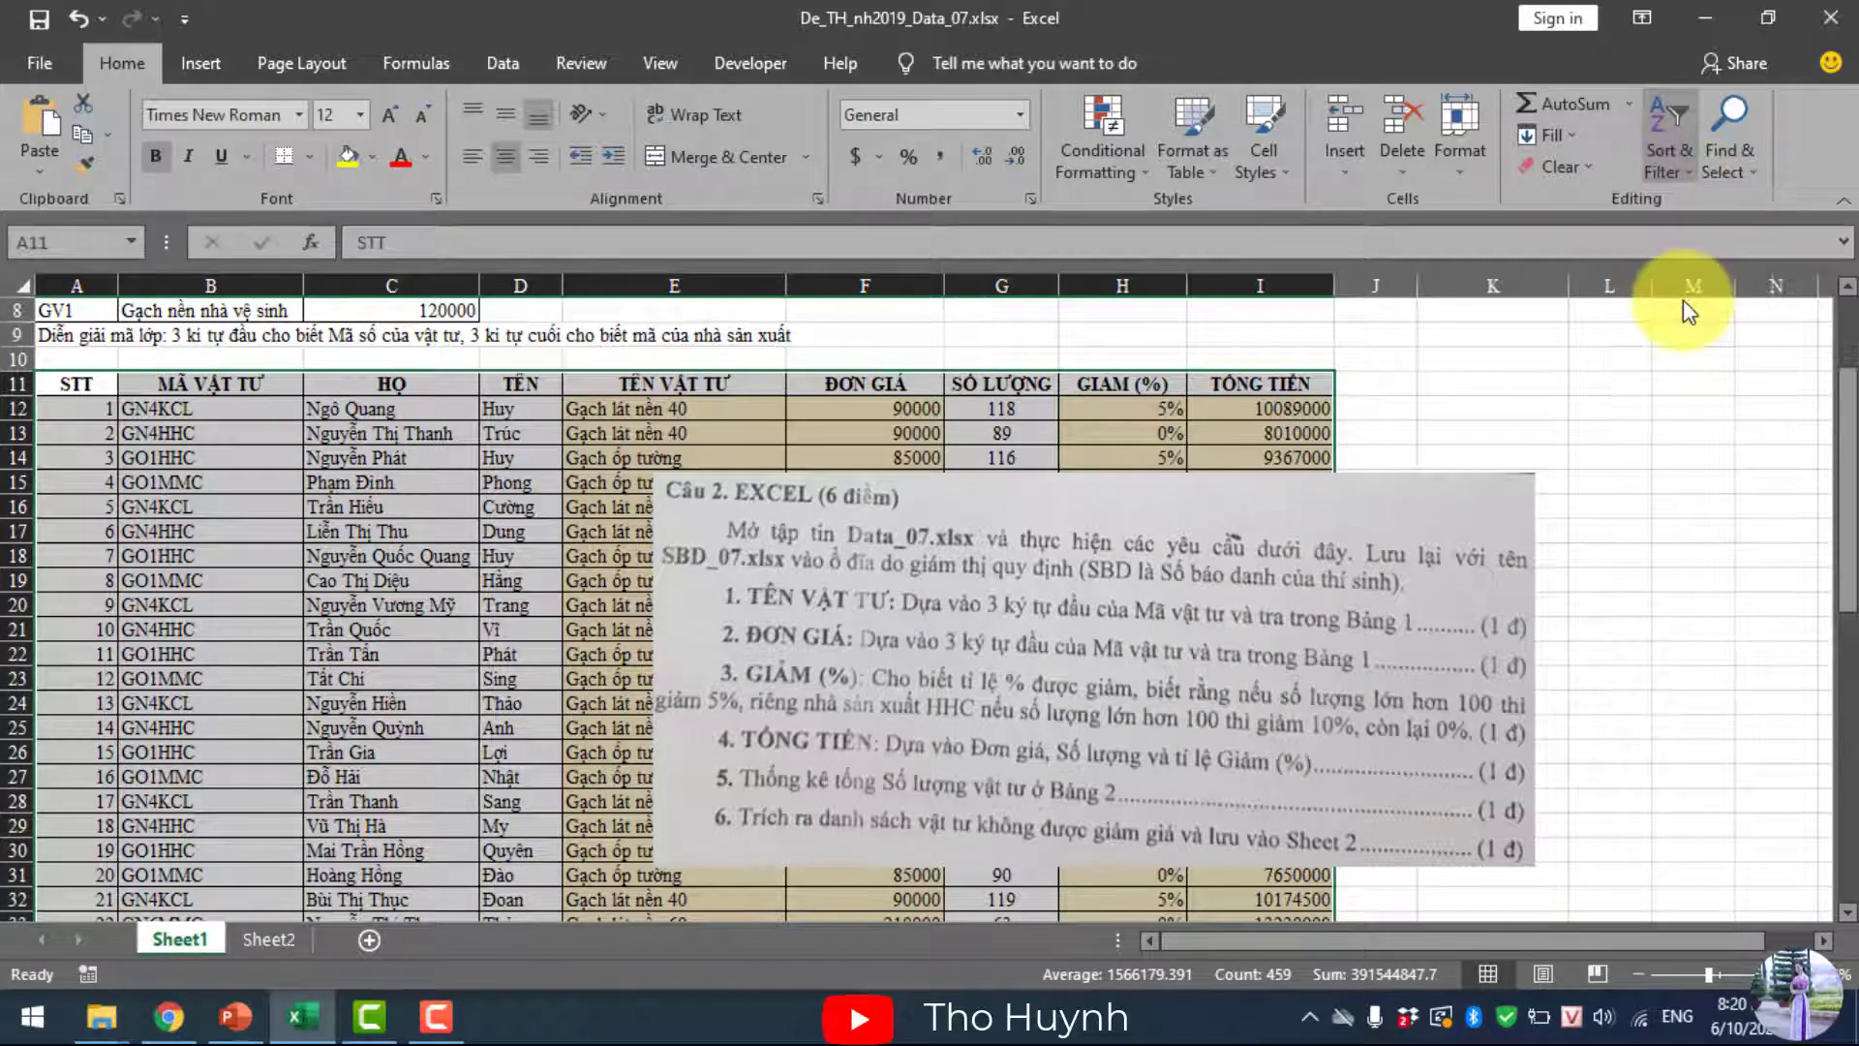
# - Filter GIẢM (%) to show only 0% rows, then select the visible data rows through column I
pyautogui.click(1175, 385)
pyautogui.click(954, 683)
pyautogui.click(924, 708)
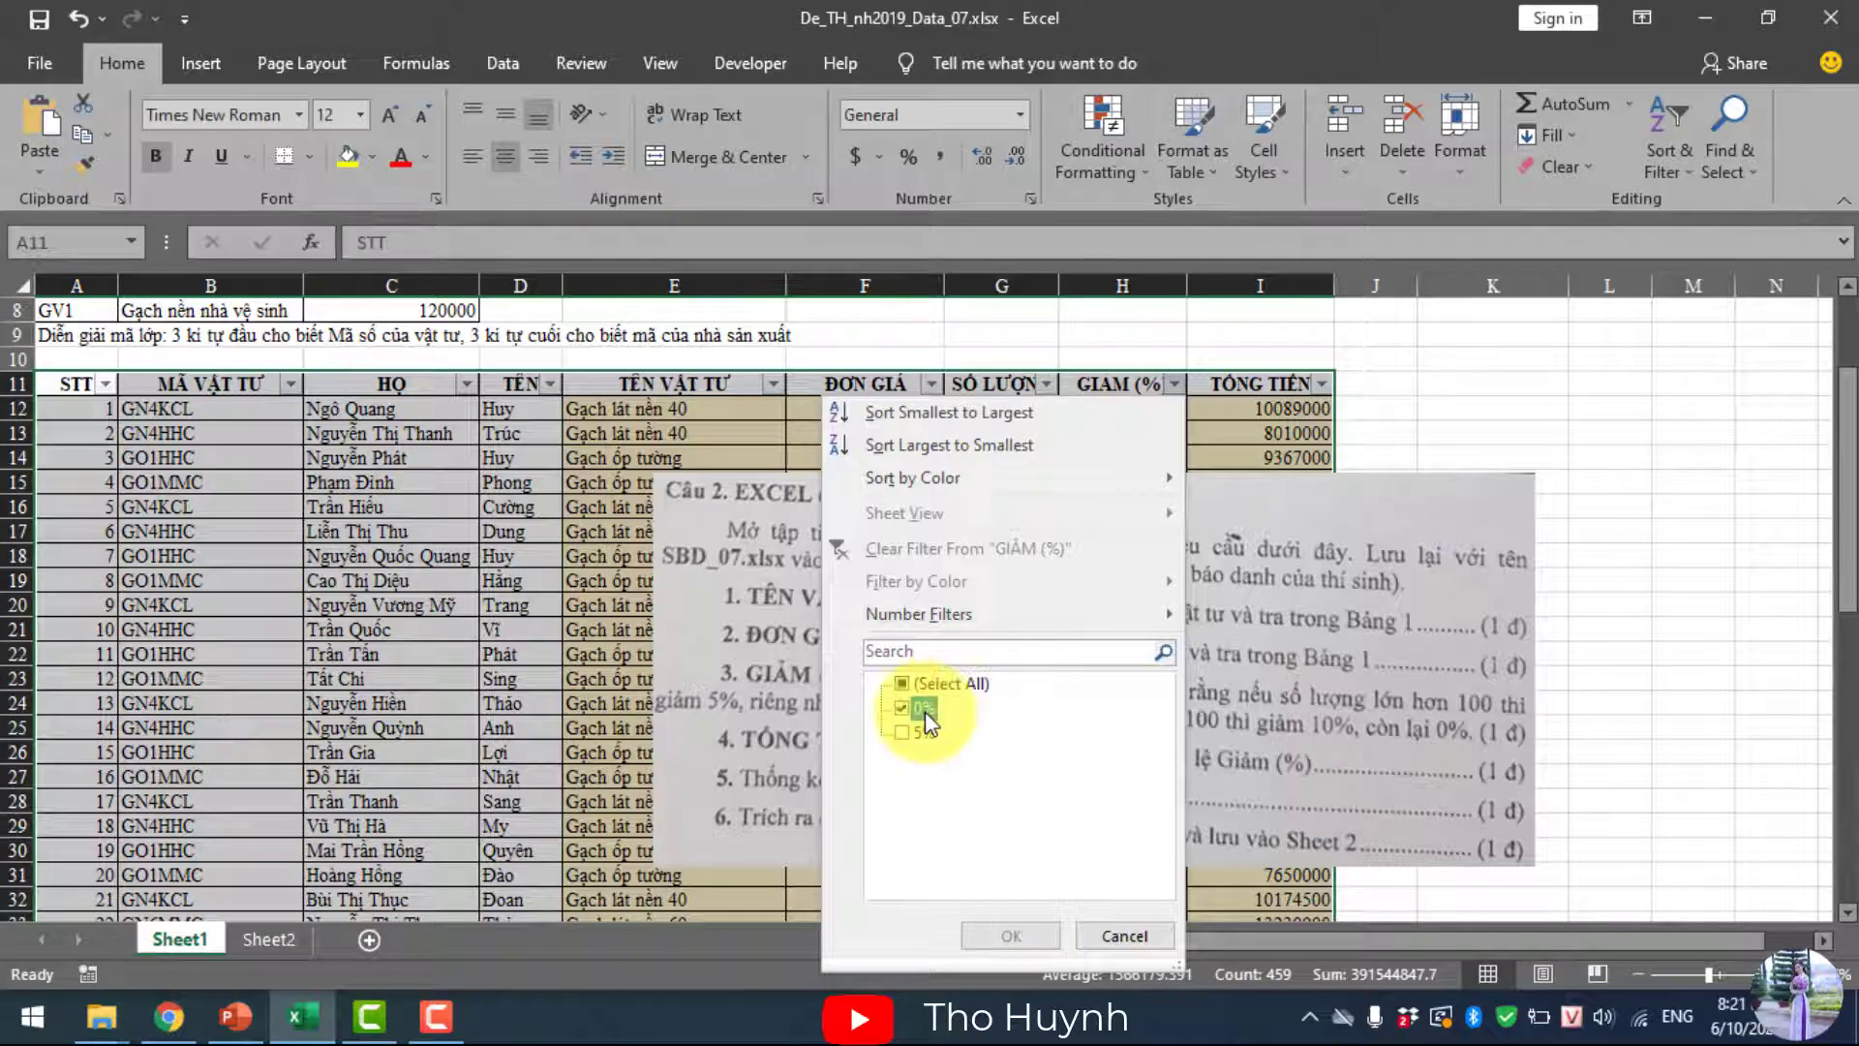
pyautogui.click(1011, 935)
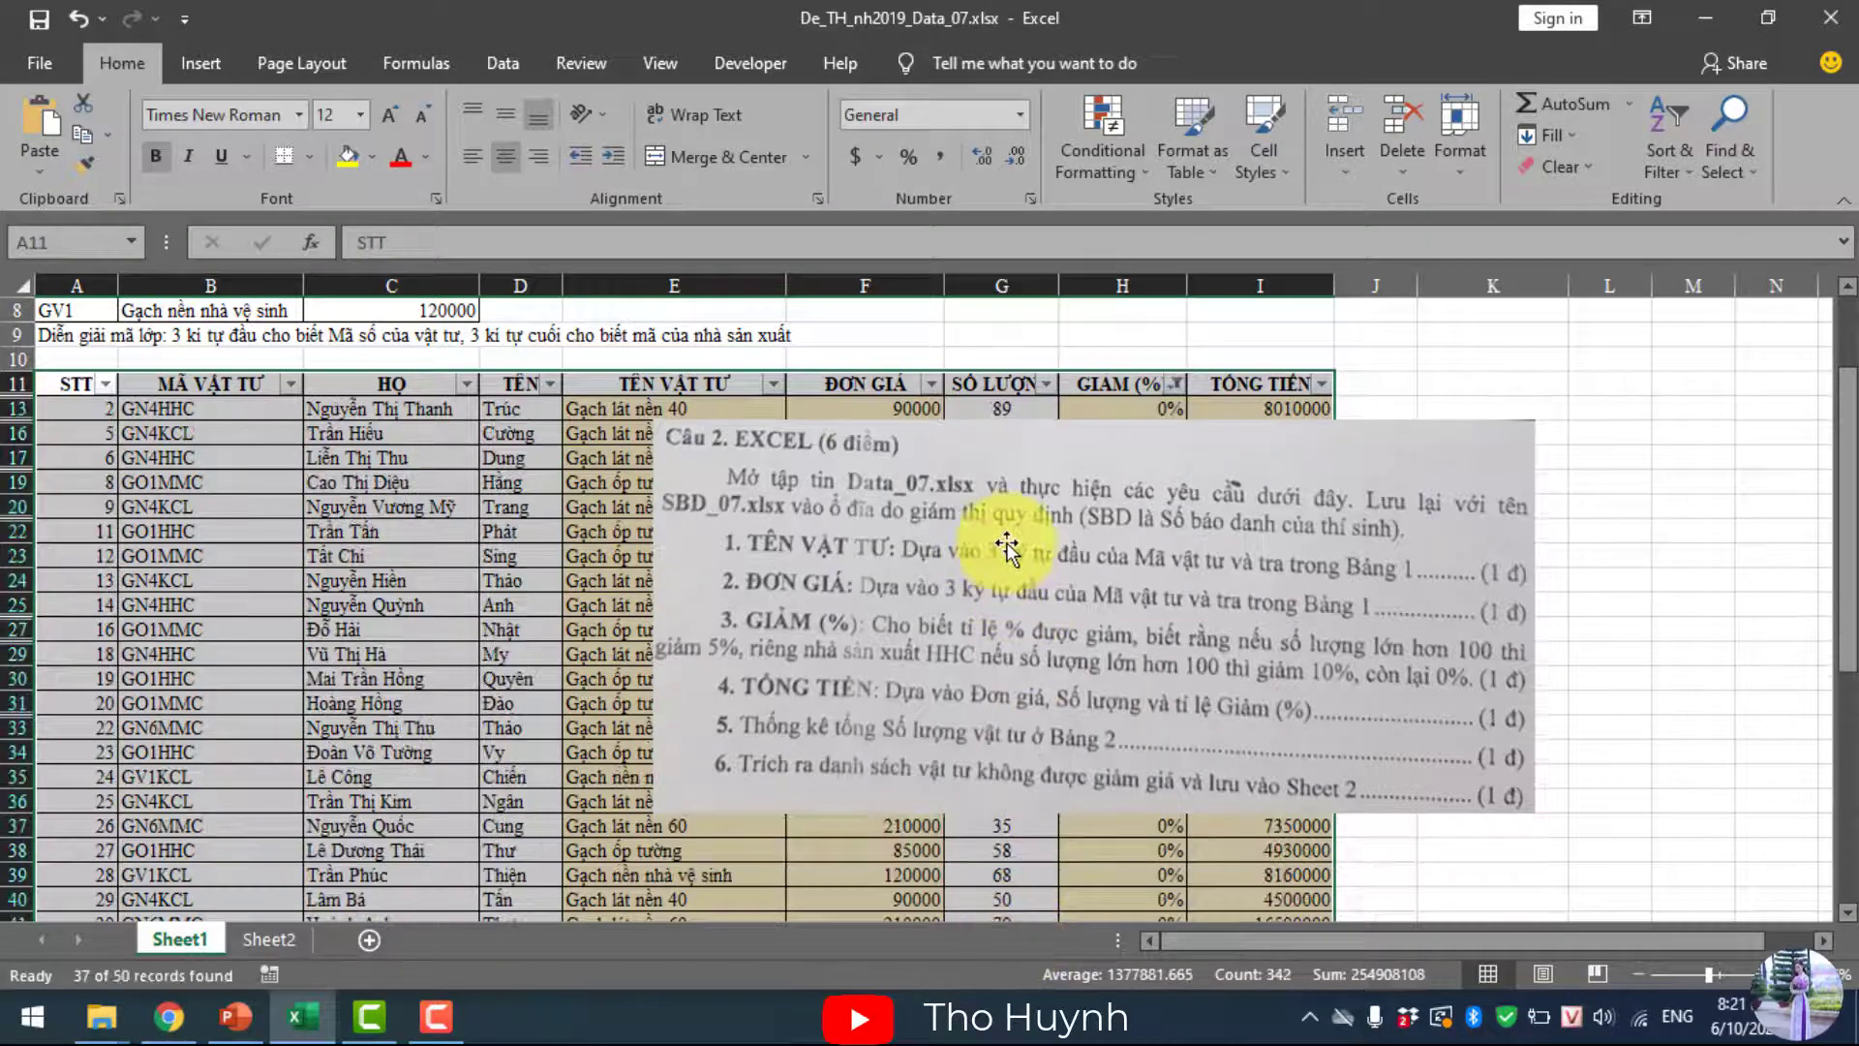
pyautogui.click(83, 417)
pyautogui.moveTo(66, 408)
pyautogui.mouseDown()
pyautogui.moveTo(1340, 1034)
pyautogui.moveTo(1220, 845)
pyautogui.mouseUp()
# - Copy the filtered 0% rows and Paste Special them into Sheet2 starting at A2
pyautogui.rightClick(398, 463)
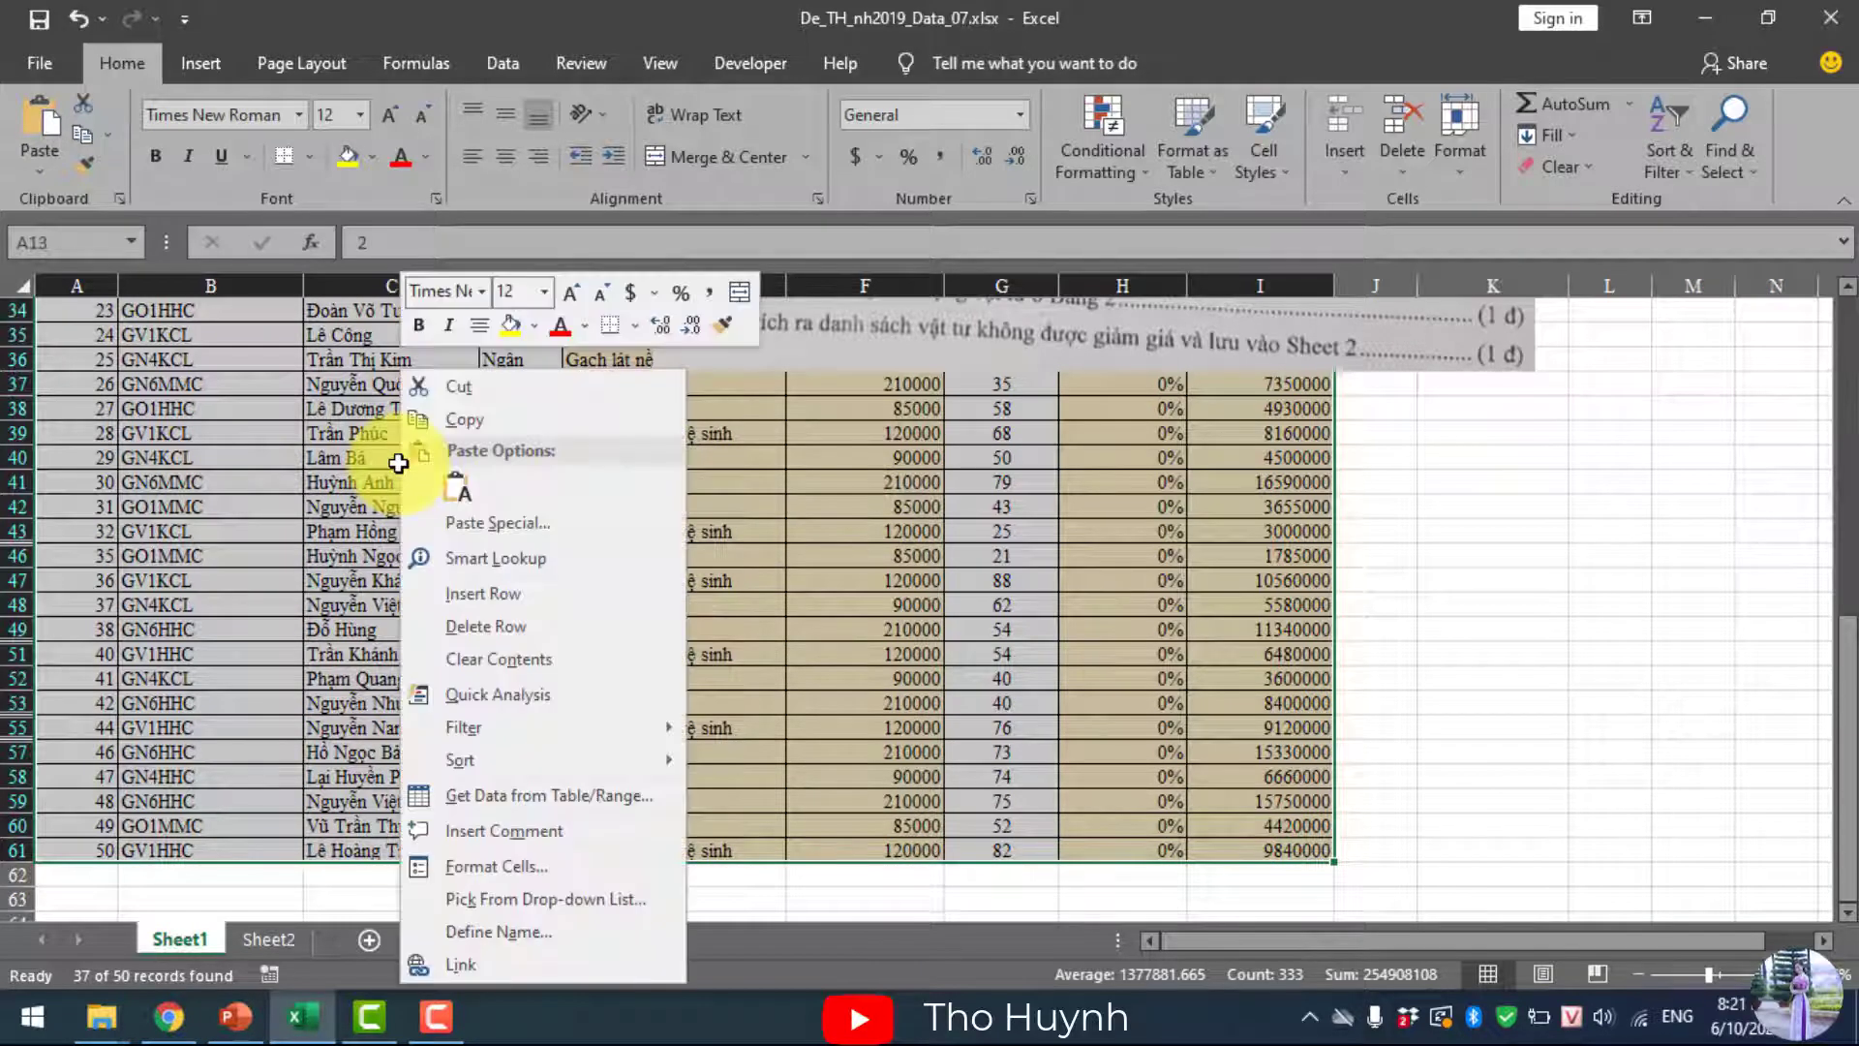
pyautogui.click(464, 419)
pyautogui.scroll(10, 461, 422)
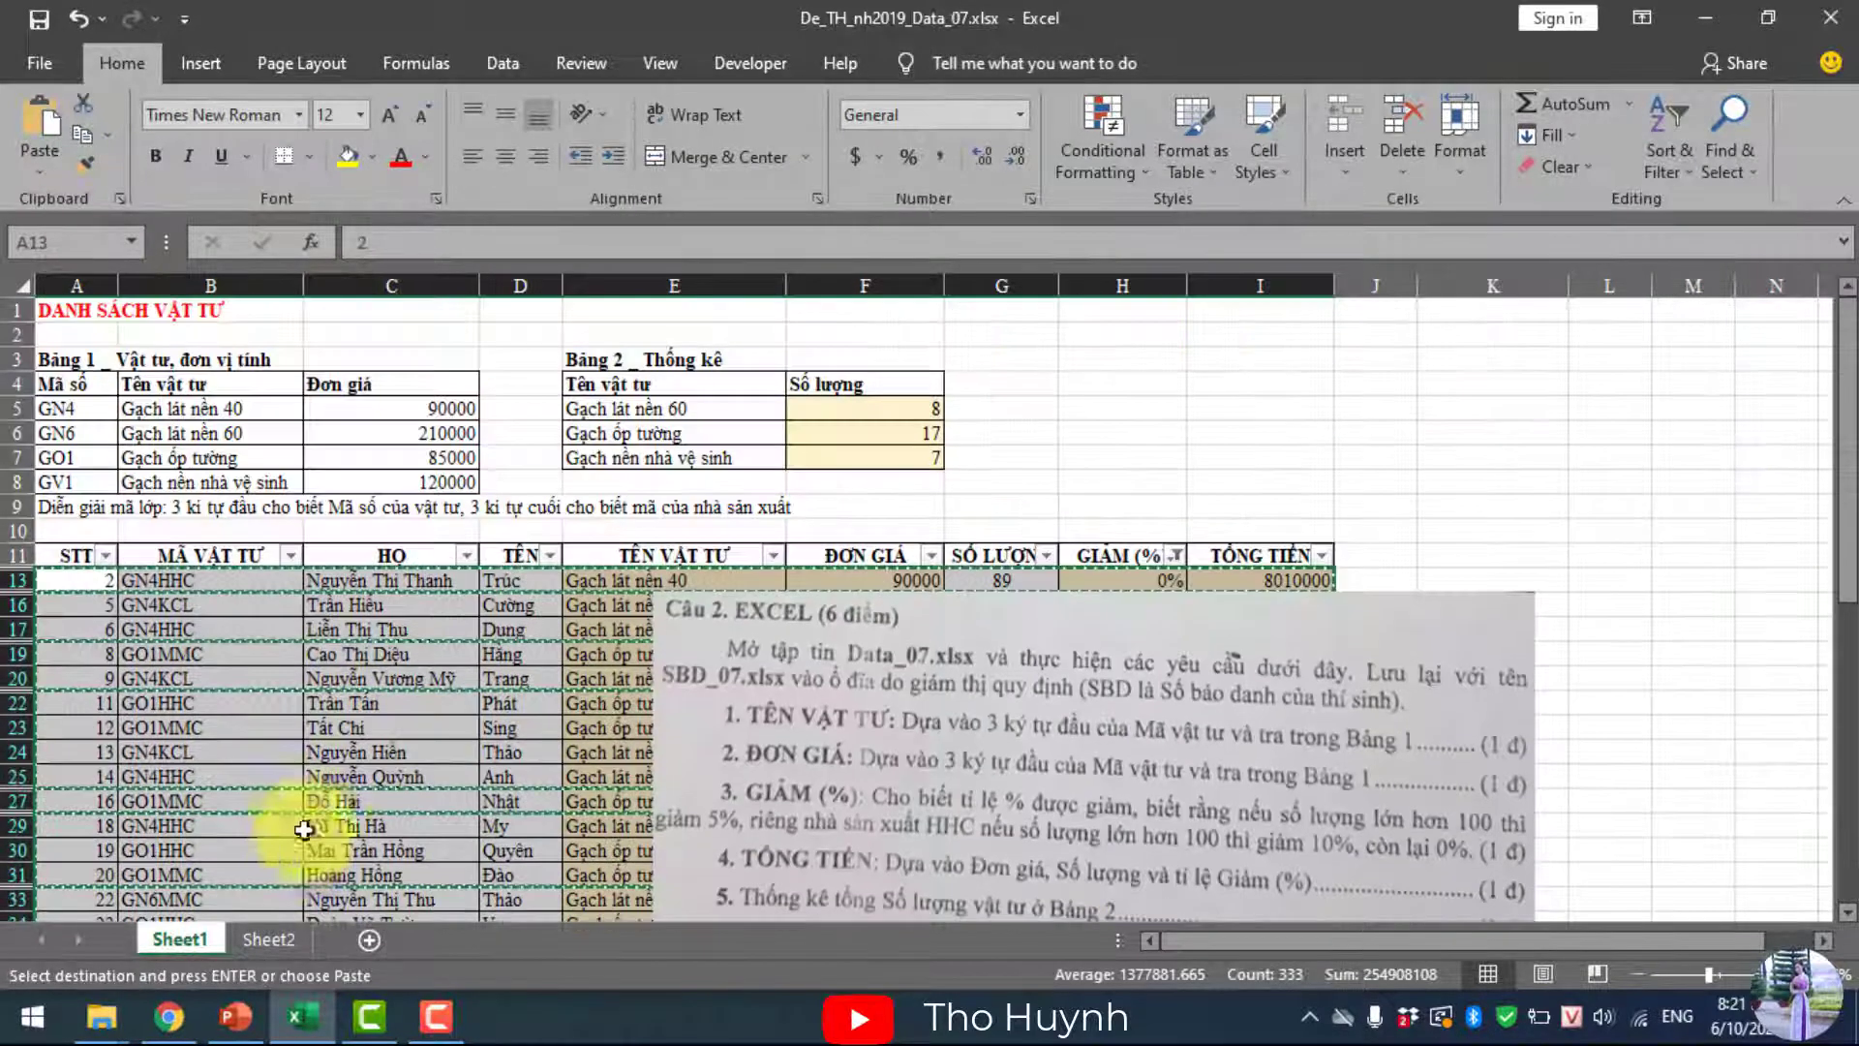
pyautogui.click(269, 940)
pyautogui.click(62, 344)
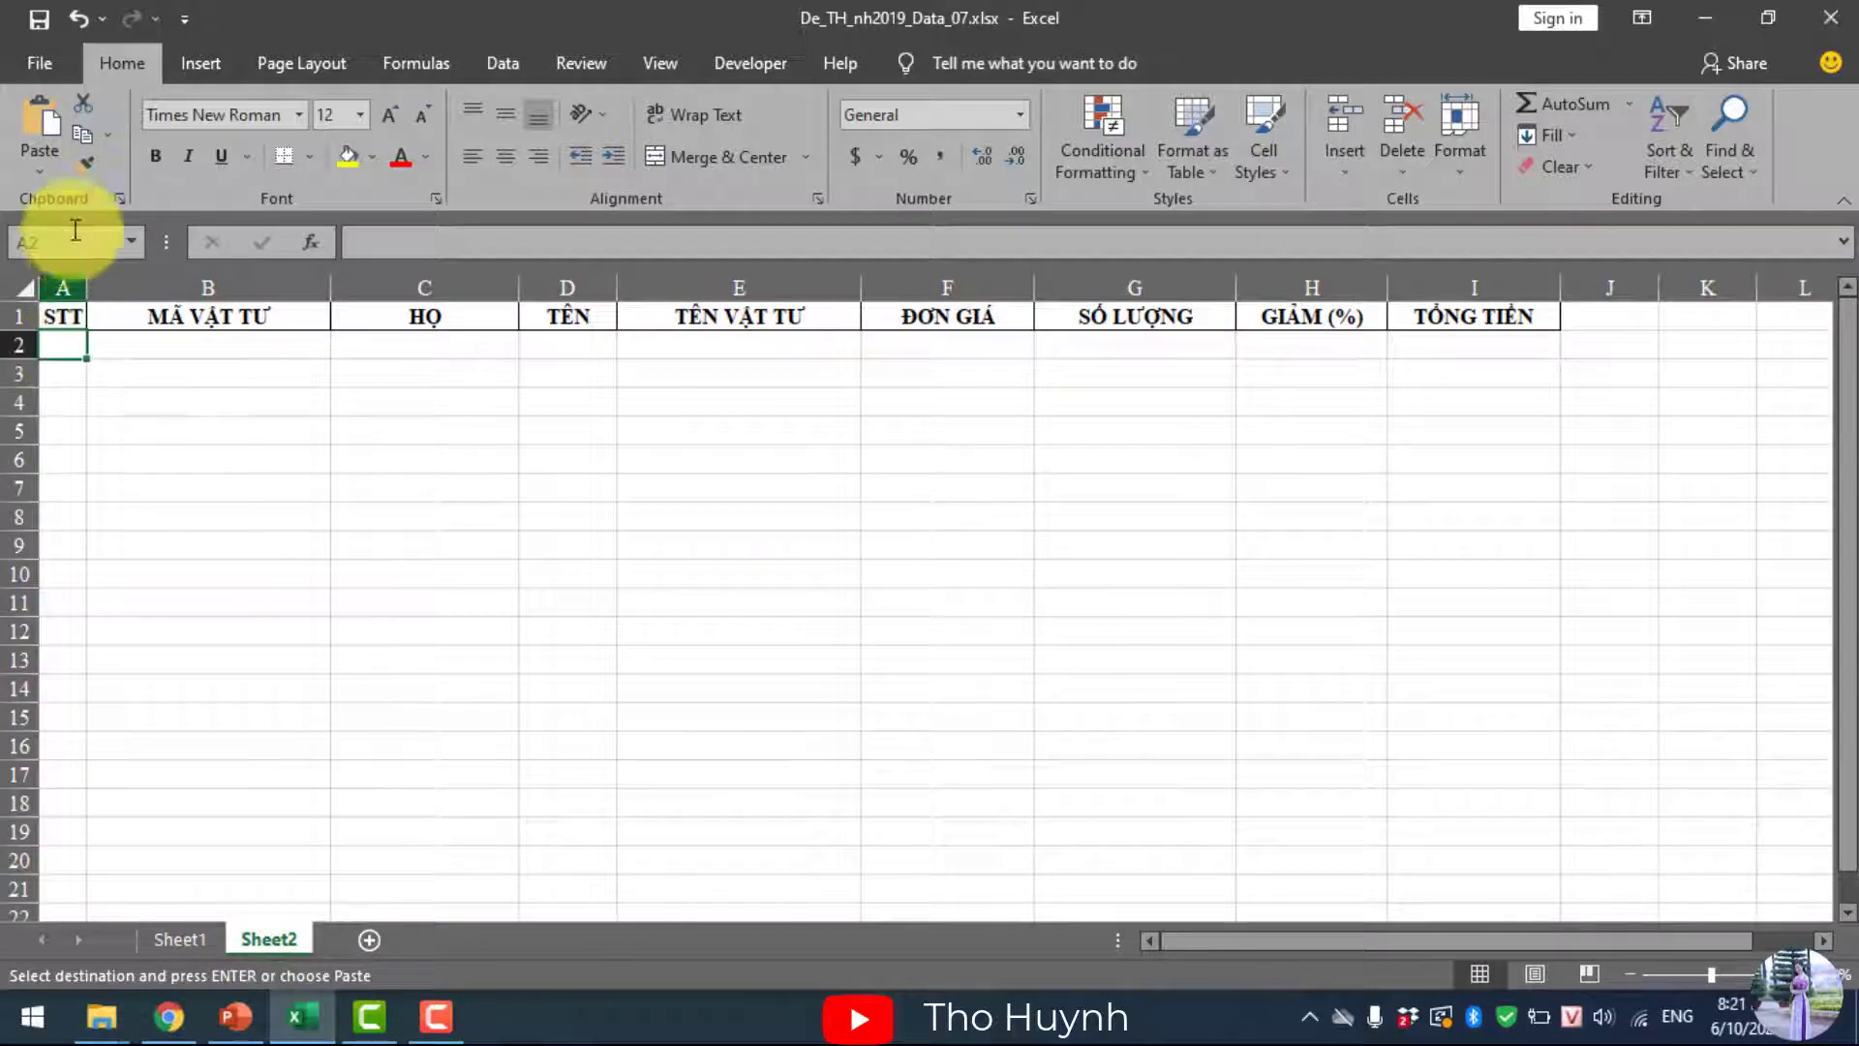
pyautogui.click(38, 175)
pyautogui.click(120, 459)
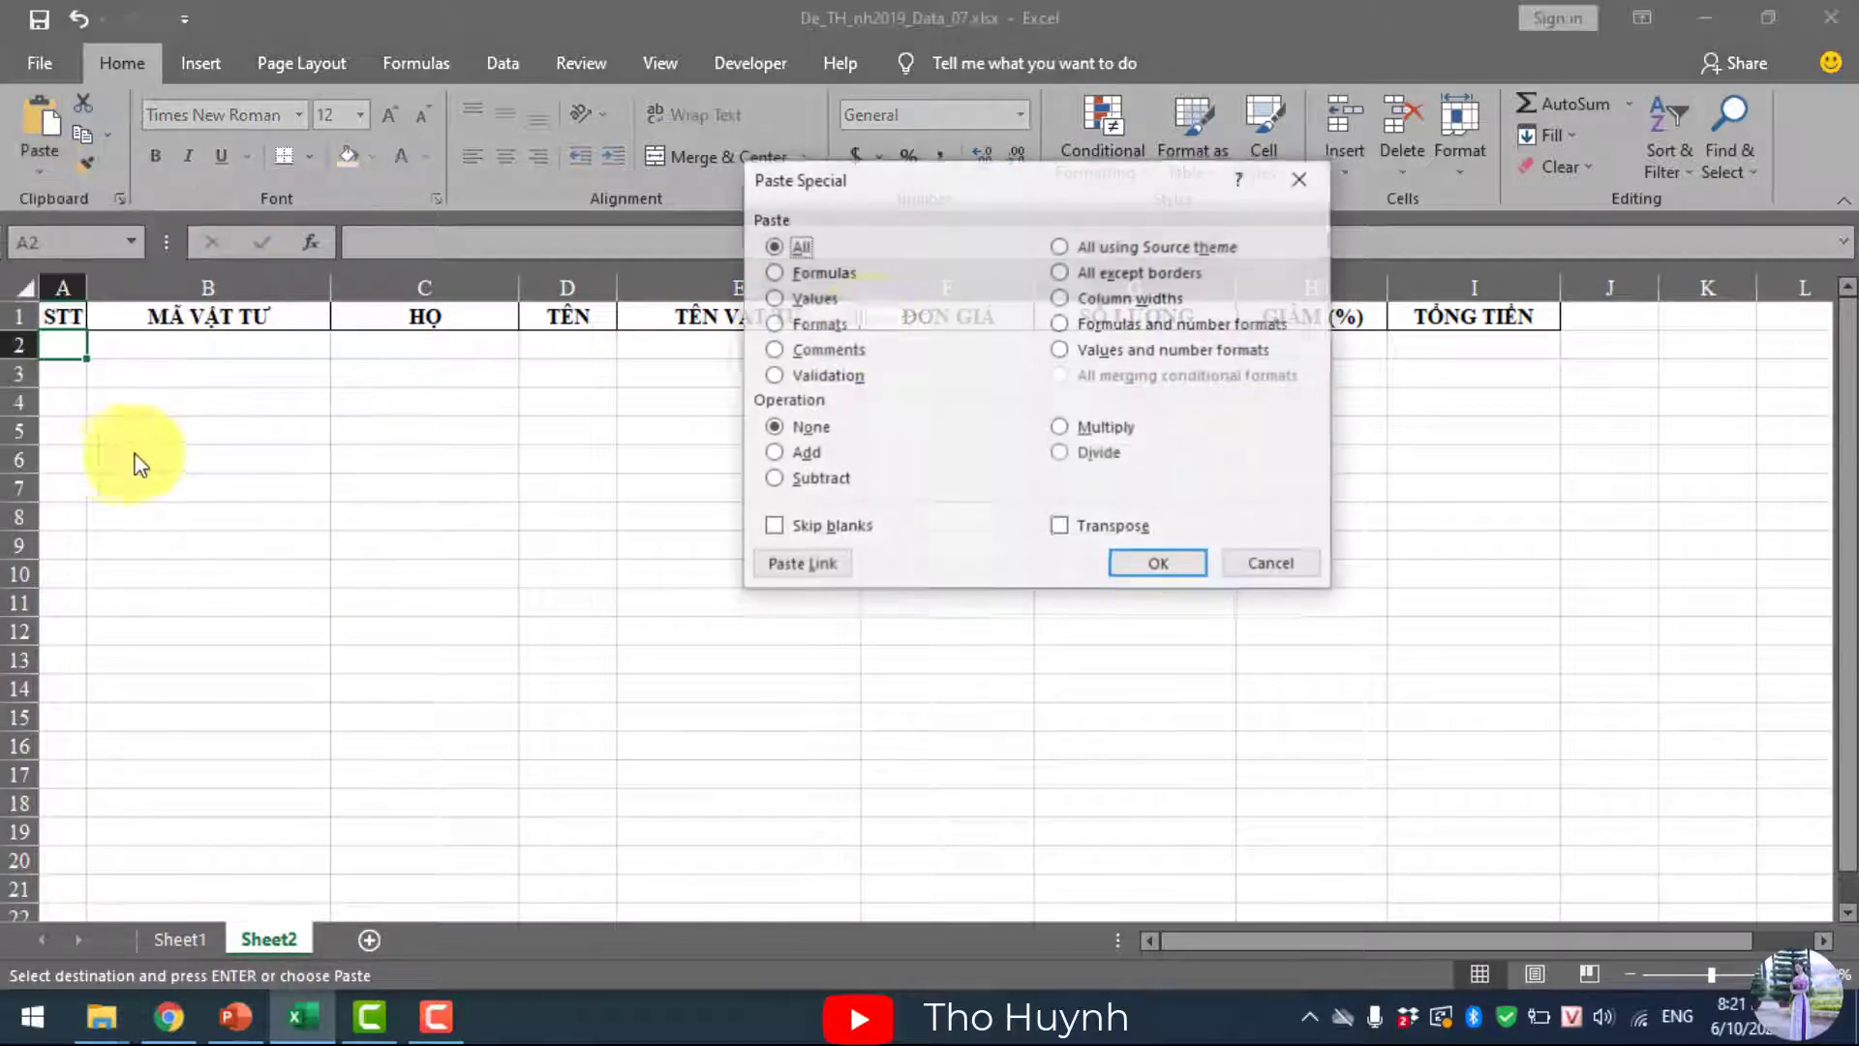
pyautogui.click(1157, 564)
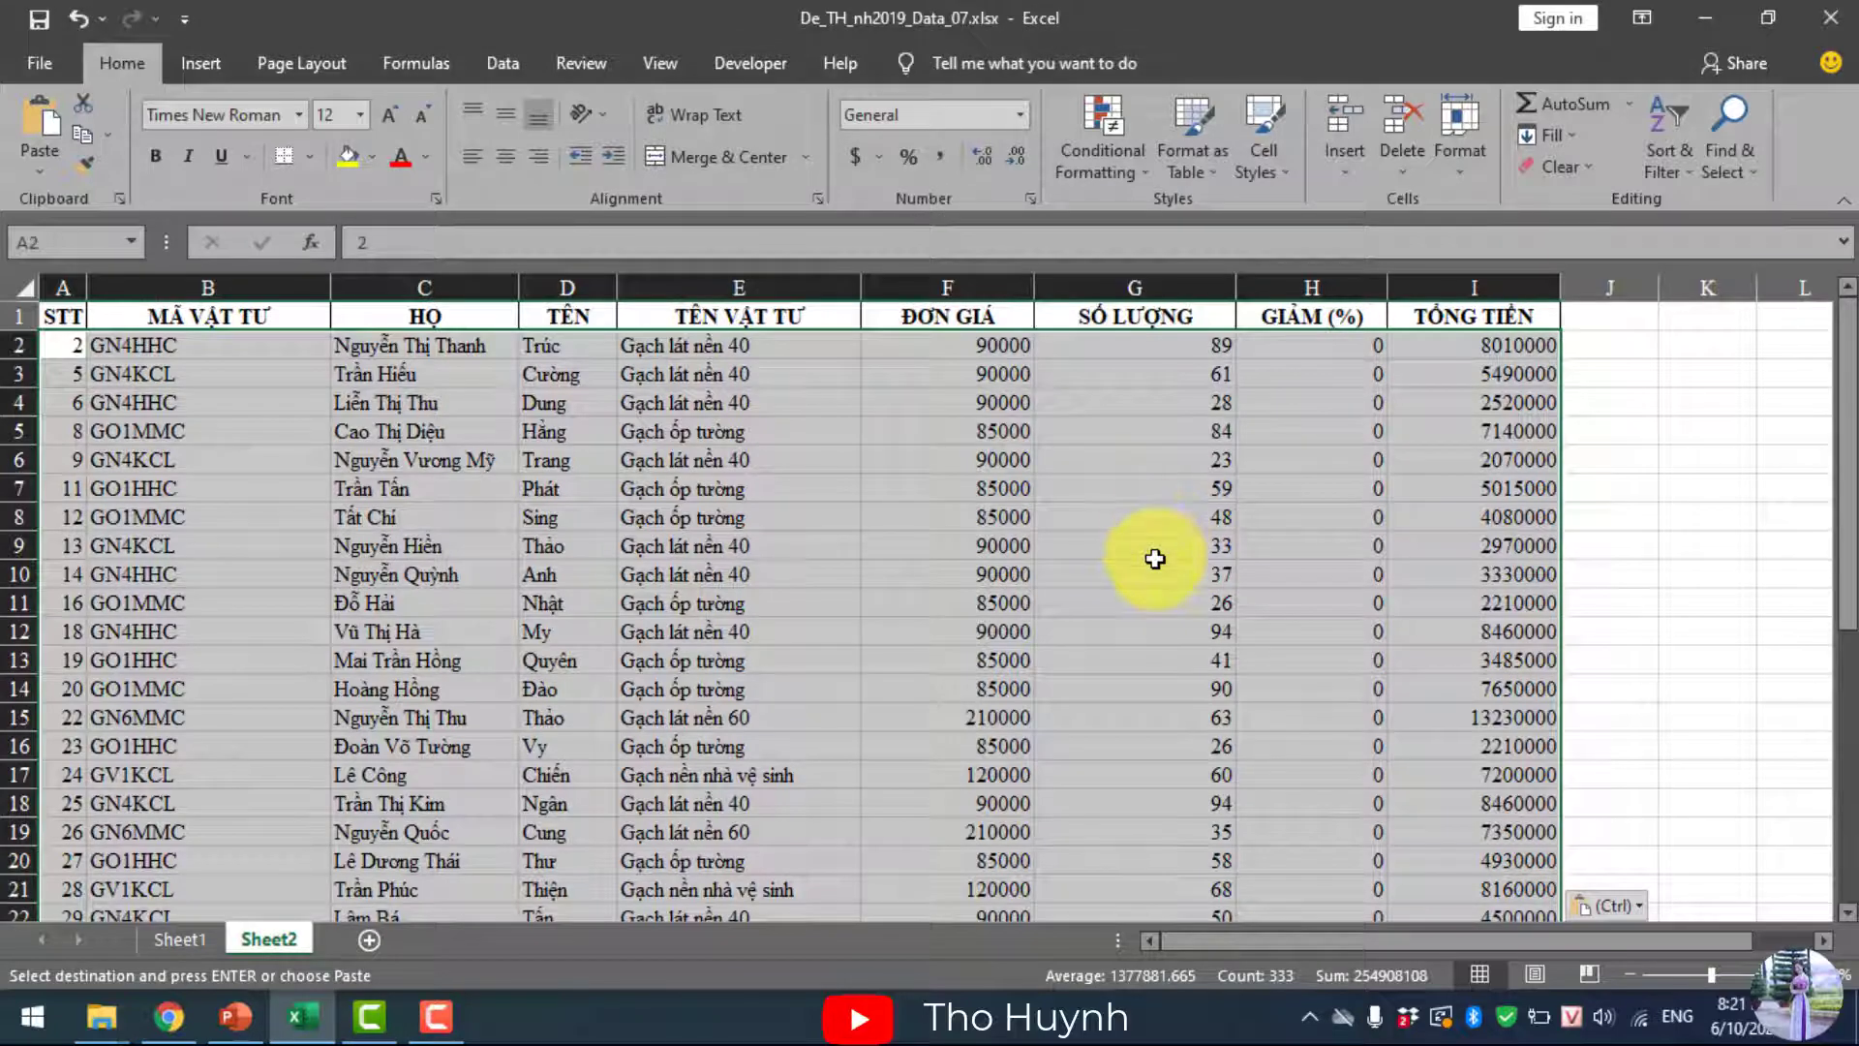
# - Back on Sheet1, move the exam-question picture up to rows 2–17
pyautogui.click(187, 941)
pyautogui.click(187, 941)
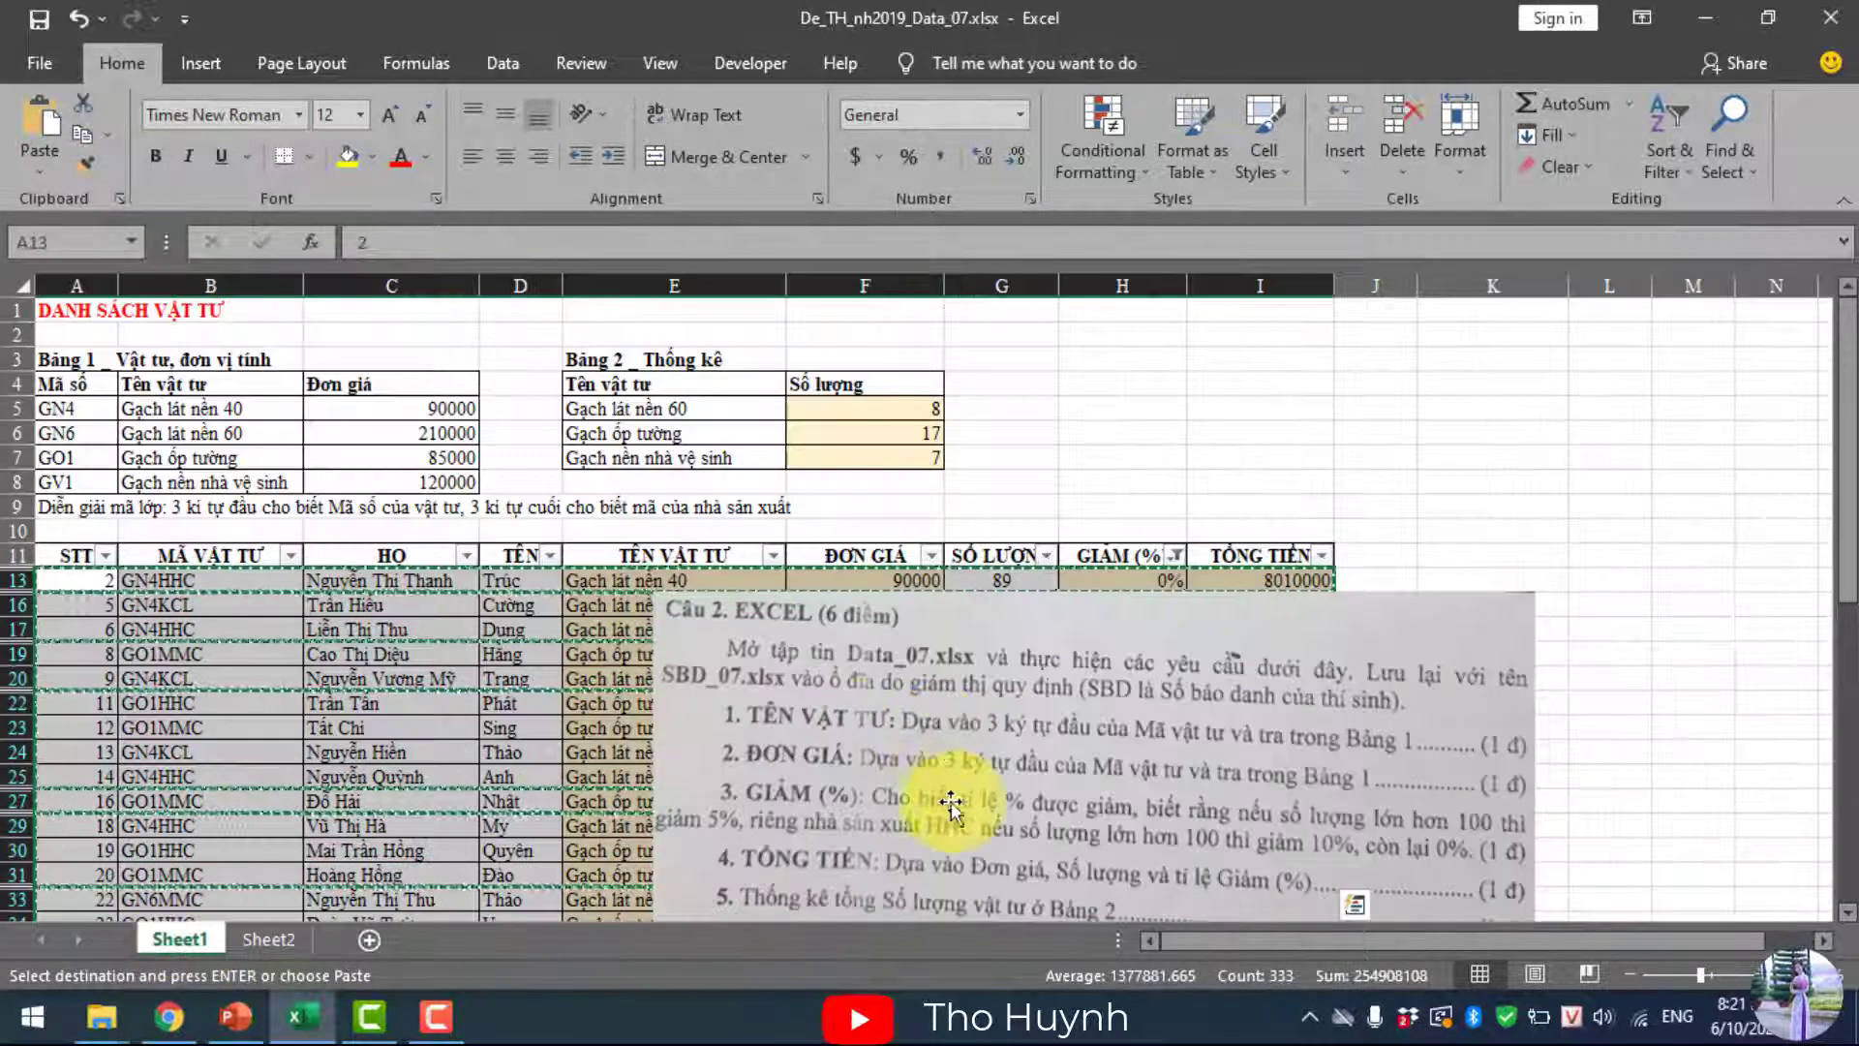
pyautogui.moveTo(1062, 788); pyautogui.dragTo(1038, 526)
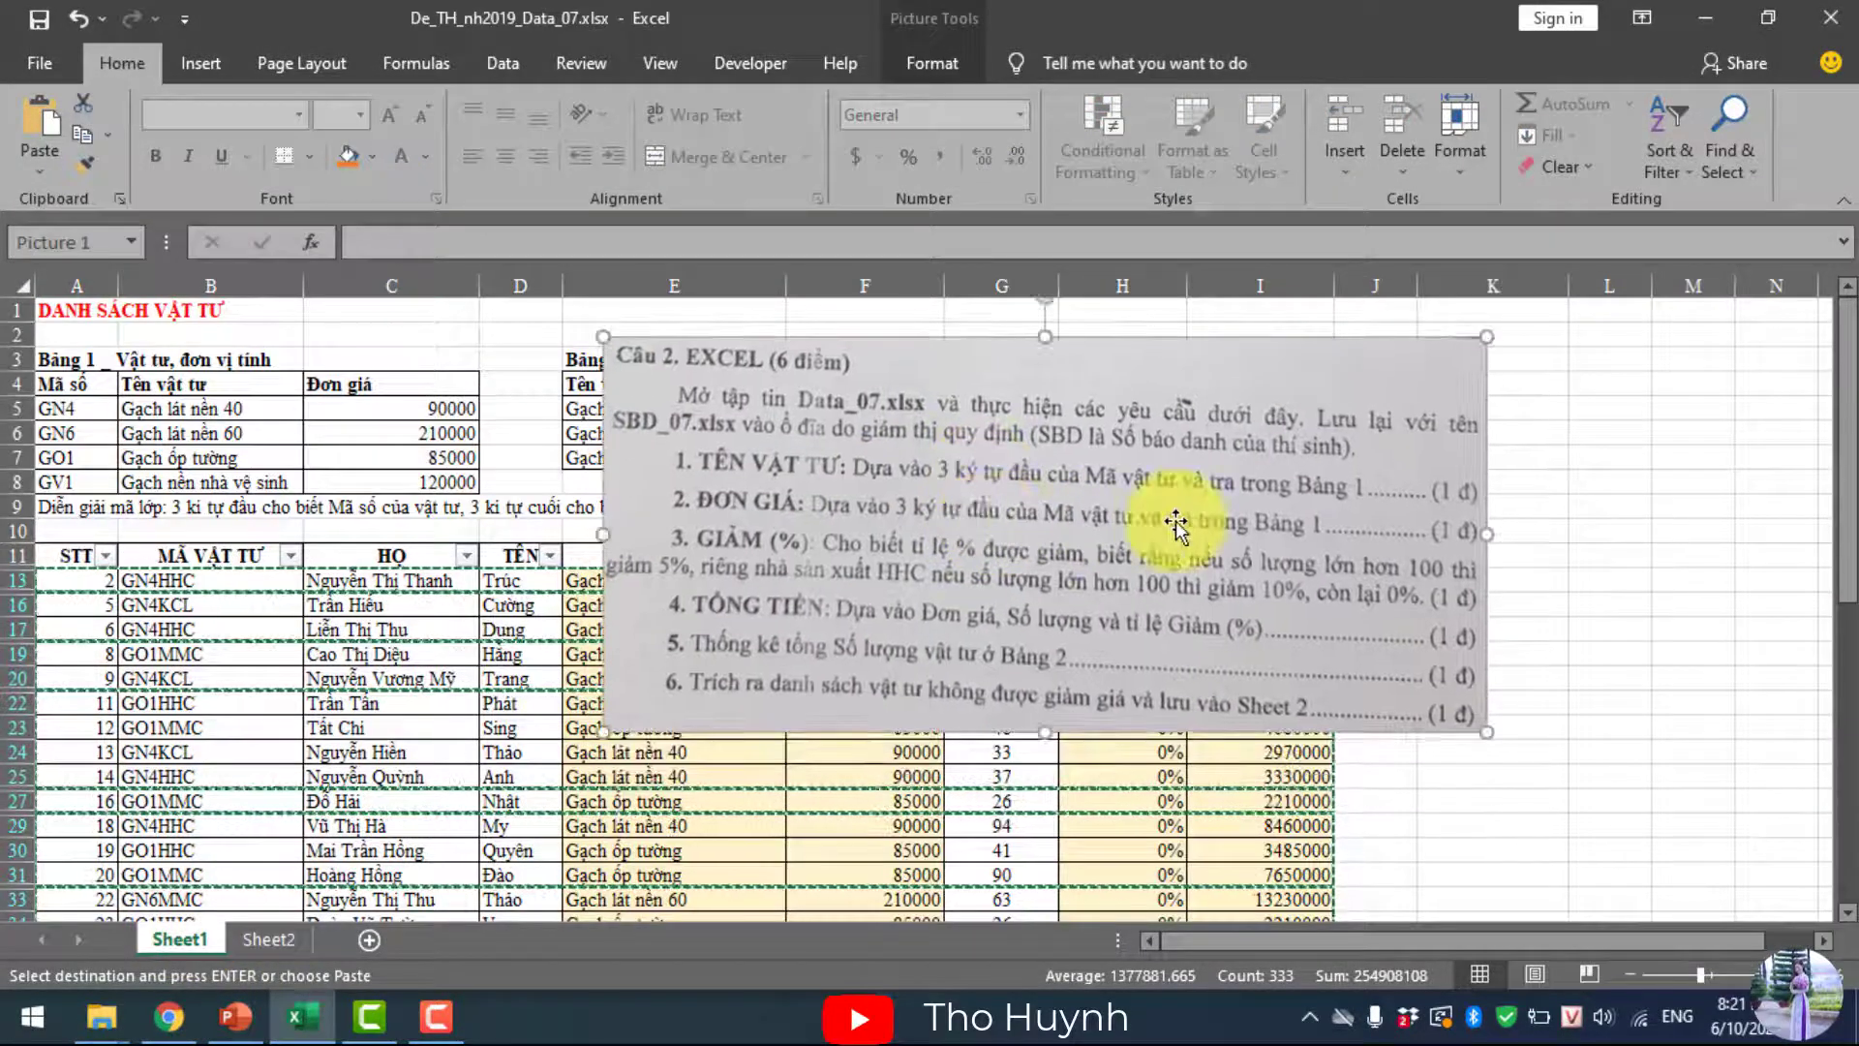